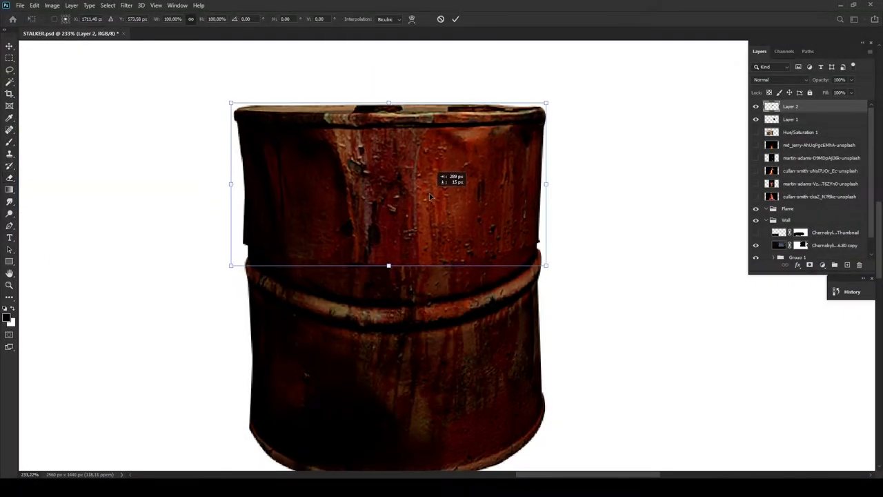
- Fit the upper barrel piece on Layer 2 over the lower barrel, and erase the edges where the two pieces overlap
{"action": "left_click_drag", "start_coordinate": [545, 262], "coordinate": [543, 269]}
{"action": "key", "text": "Return"}
{"action": "key", "text": "e"}
{"action": "scroll", "coordinate": [384, 299], "scroll_direction": "up", "scroll_amount": 3}
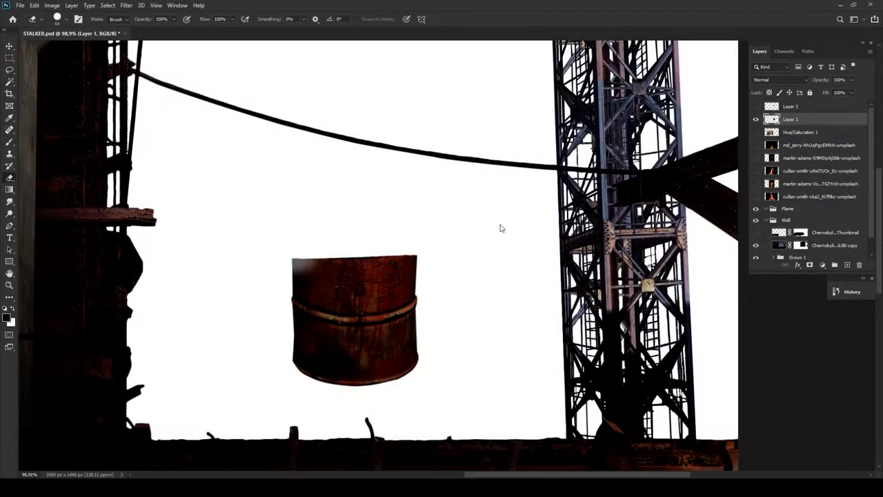
{"action": "left_click_drag", "start_coordinate": [293, 279], "coordinate": [358, 295]}
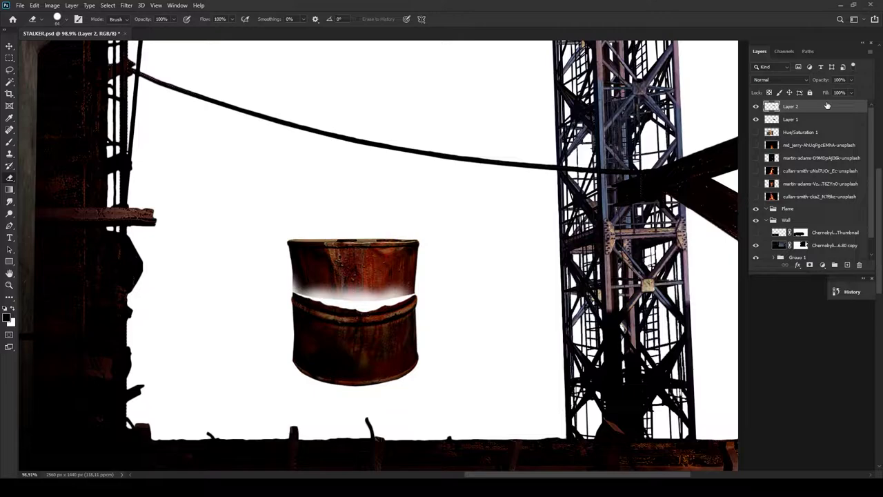
- Lower the upper piece to shorten the barrel, and place the joined barrel on the floor in the scene's lower-left corner
{"action": "key", "text": "ctrl+t"}
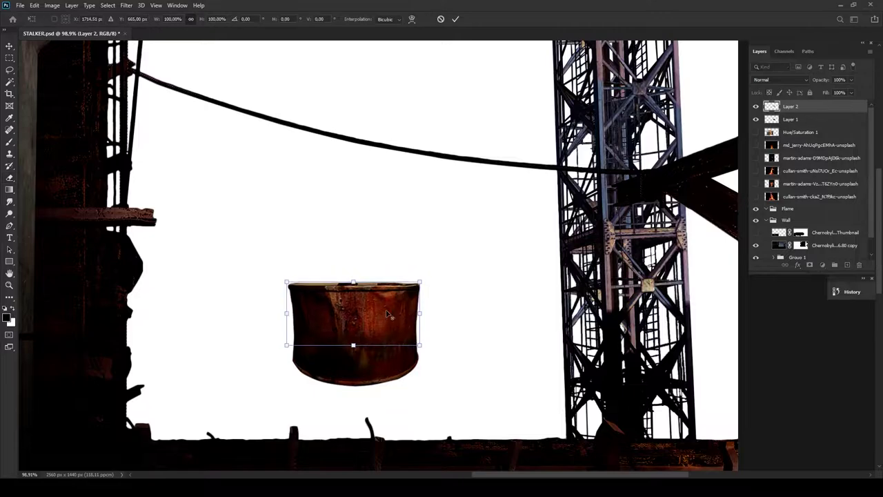
{"action": "left_click_drag", "start_coordinate": [421, 280], "coordinate": [426, 285]}
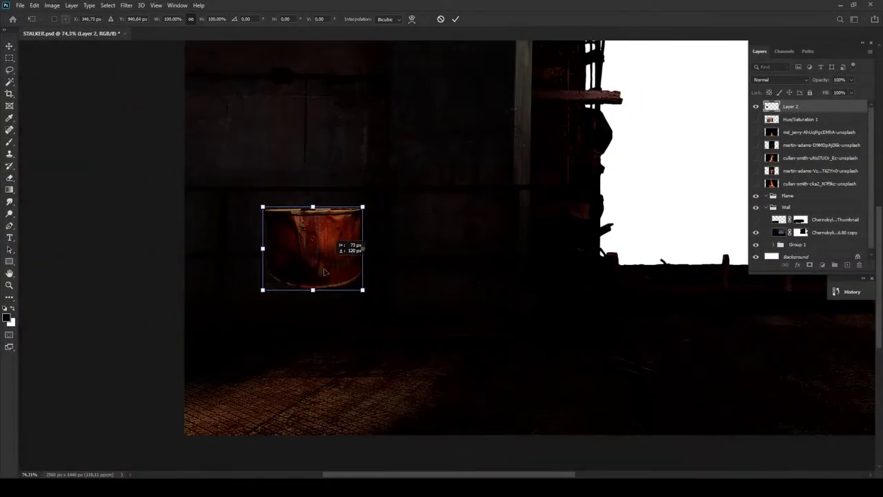
{"action": "left_click_drag", "start_coordinate": [324, 271], "coordinate": [280, 424]}
{"action": "key", "text": "Return"}
{"action": "key", "text": "e"}
- Add a new layer beneath the barrel layer and name it Shaddow
{"action": "left_click", "coordinate": [847, 264], "text": "ctrl"}
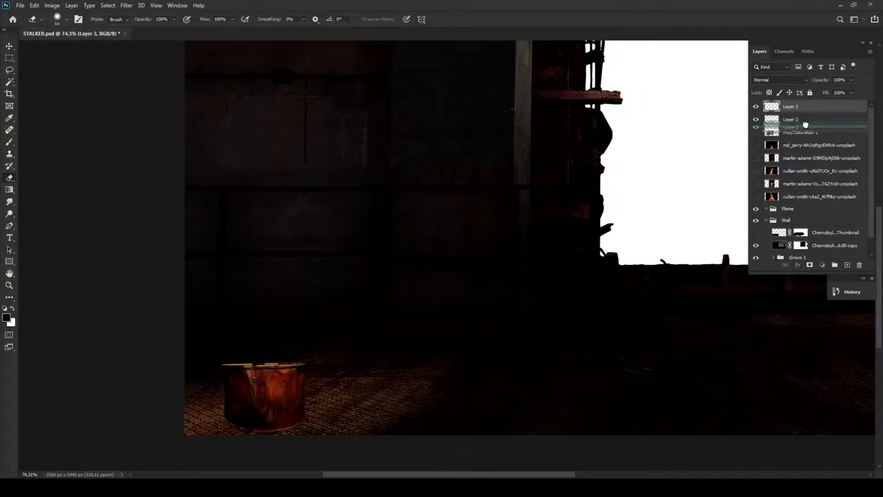
{"action": "double_click", "coordinate": [793, 119]}
{"action": "type", "text": "Shaddow"}
{"action": "key", "text": "Return"}
- Paint soft black shadows around the barrel's base and along its left side, using a clipped Shaddow copy at 19% opacity and 30% flow
{"action": "key", "text": "b"}
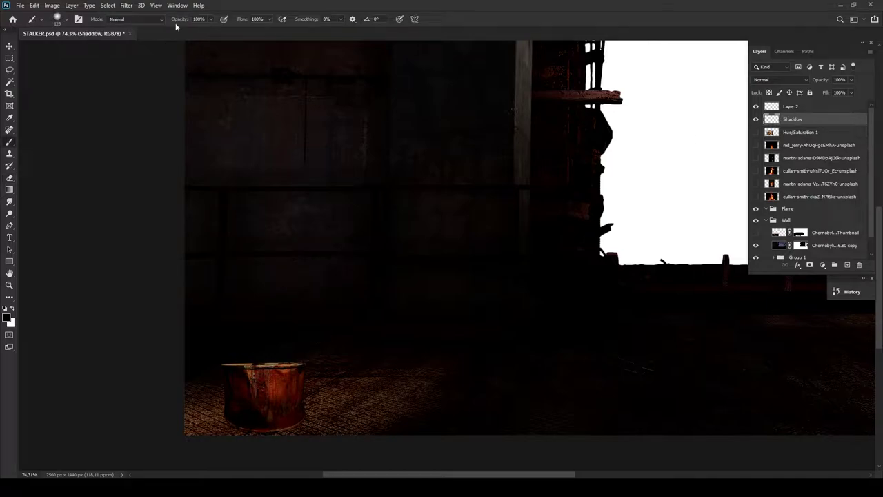
{"action": "scroll", "coordinate": [249, 189], "scroll_direction": "up", "scroll_amount": 3}
{"action": "key", "text": "r"}
{"action": "left_click_drag", "start_coordinate": [213, 256], "coordinate": [349, 234]}
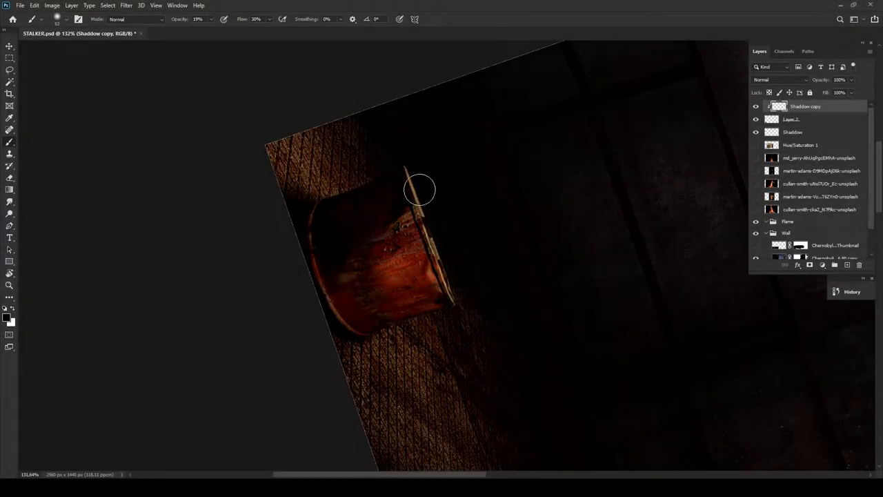
{"action": "key", "text": "ctrl+0"}
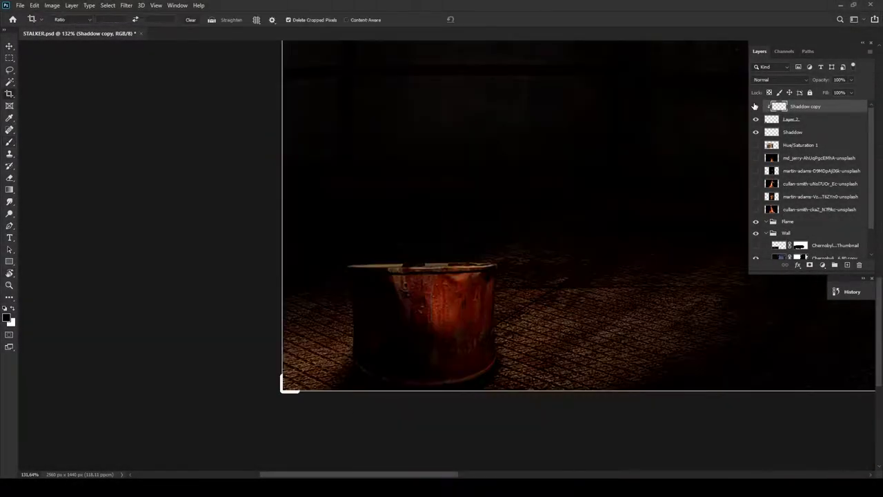
- Mask out the stones and ash around the burning logs by painting black on the campfire image's layer mask
{"action": "scroll", "coordinate": [405, 378], "scroll_direction": "up", "scroll_amount": 3}
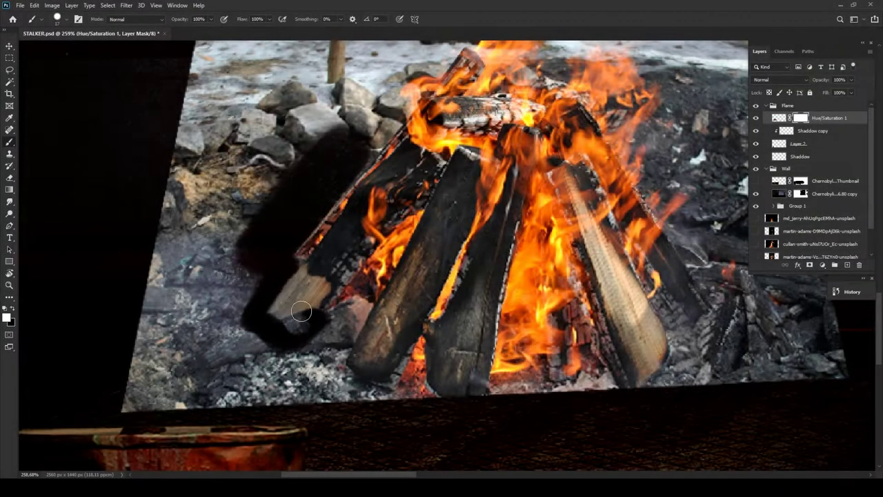
{"action": "scroll", "coordinate": [407, 379], "scroll_direction": "right", "scroll_amount": 3}
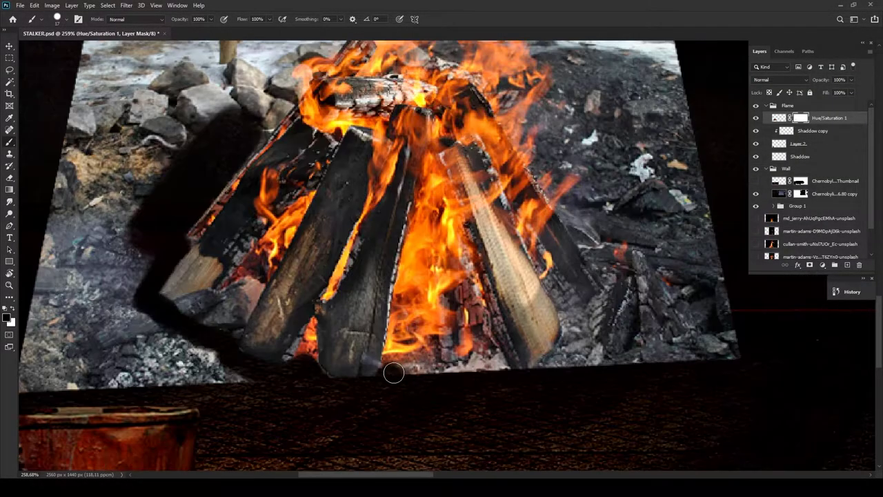
{"action": "mouse_move", "coordinate": [570, 352]}
{"action": "left_mouse_down"}
{"action": "mouse_move", "coordinate": [607, 258]}
{"action": "mouse_move", "coordinate": [616, 266]}
{"action": "left_mouse_up"}
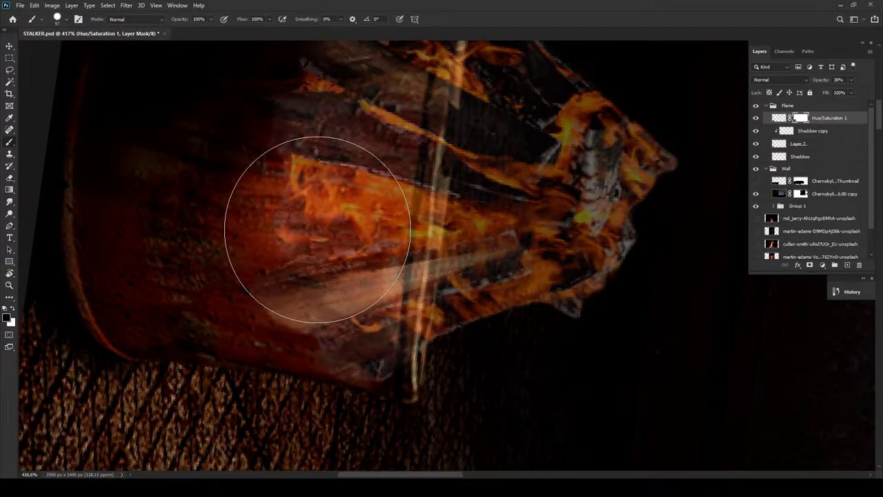
- Hide the parts of the campfire that overlap the barrel's front by masking them along the rim with a smaller brush
{"action": "key", "text": "bracketleft"}
{"action": "key", "text": "bracketleft"}
{"action": "key", "text": "bracketleft"}
{"action": "mouse_move", "coordinate": [317, 229]}
{"action": "left_mouse_down"}
{"action": "mouse_move", "coordinate": [359, 339]}
{"action": "mouse_move", "coordinate": [369, 290]}
{"action": "left_mouse_up"}
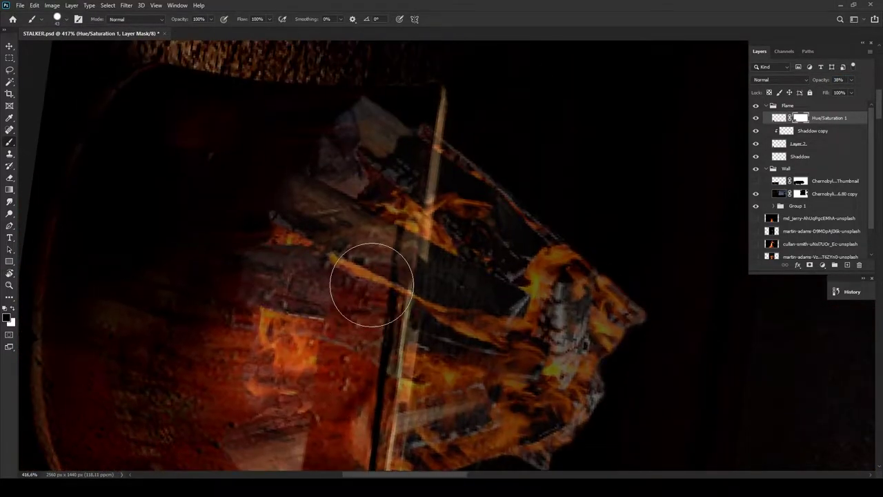
{"action": "mouse_move", "coordinate": [372, 284]}
{"action": "left_mouse_down"}
{"action": "mouse_move", "coordinate": [392, 123]}
{"action": "mouse_move", "coordinate": [347, 118]}
{"action": "left_mouse_up"}
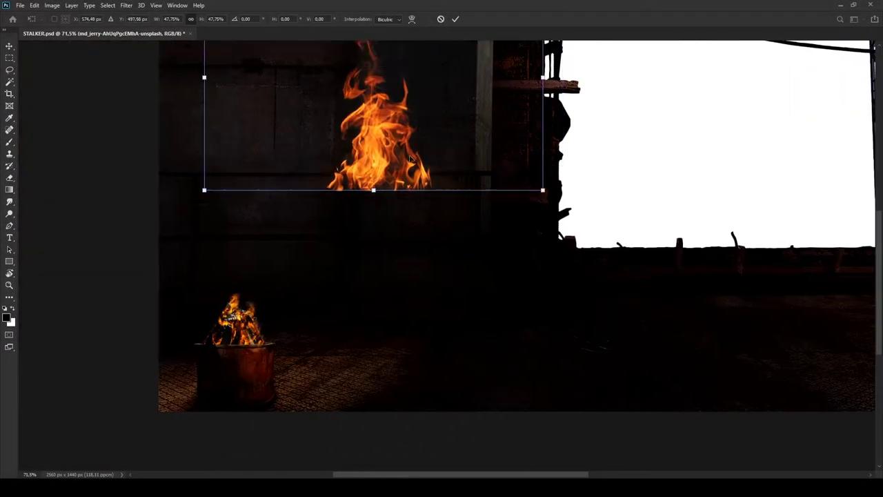
- Scale the flame image to 25.25%, seat it on the barrel's rim over the logs, and refine its base with a layer mask
{"action": "left_click_drag", "start_coordinate": [364, 124], "coordinate": [276, 304]}
{"action": "scroll", "coordinate": [275, 304], "scroll_direction": "up", "scroll_amount": 5}
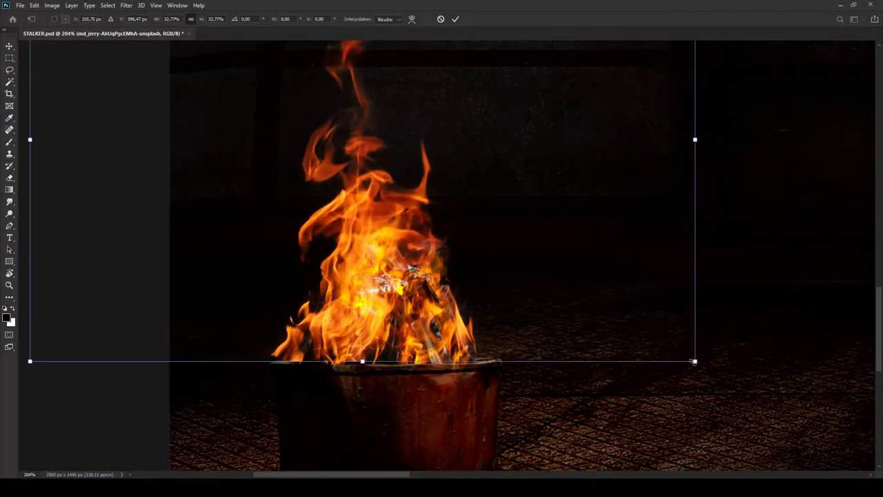
{"action": "left_click_drag", "start_coordinate": [672, 363], "coordinate": [641, 378]}
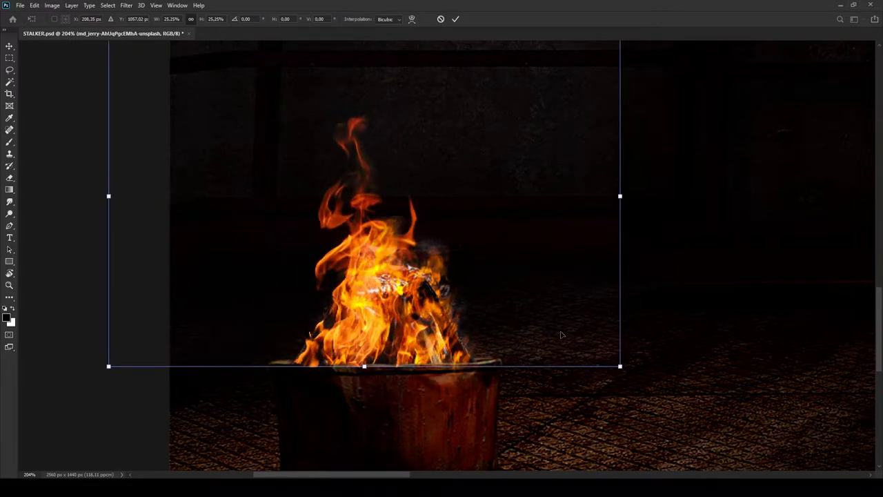
{"action": "key", "text": "Return"}
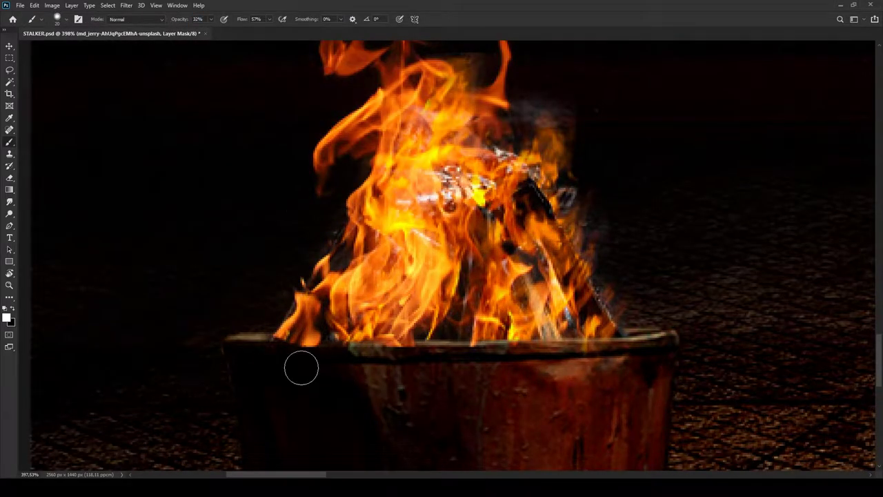
{"action": "mouse_move", "coordinate": [270, 307]}
{"action": "left_mouse_down"}
{"action": "mouse_move", "coordinate": [301, 318]}
{"action": "mouse_move", "coordinate": [285, 332]}
{"action": "left_mouse_up"}
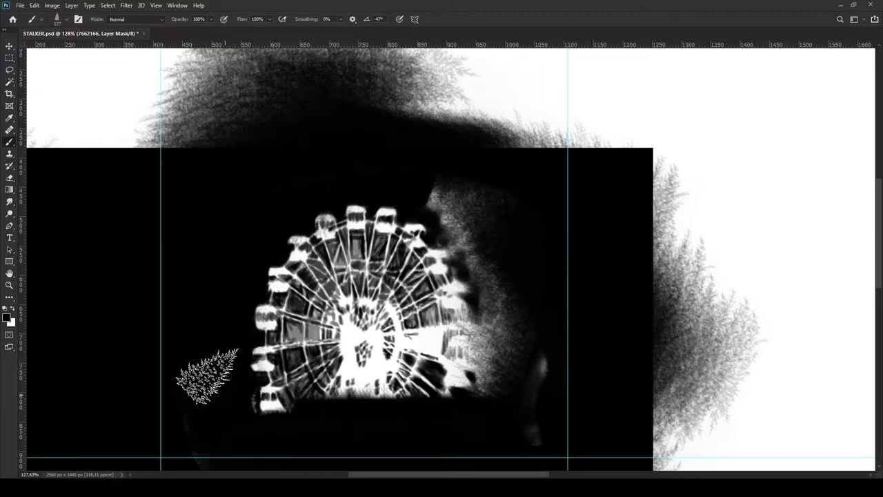
- Scale the hotel image to 40.23% beside the white apartment block, and refine its base among the trees on the layer mask
{"action": "scroll", "coordinate": [207, 376], "scroll_direction": "down", "scroll_amount": 3}
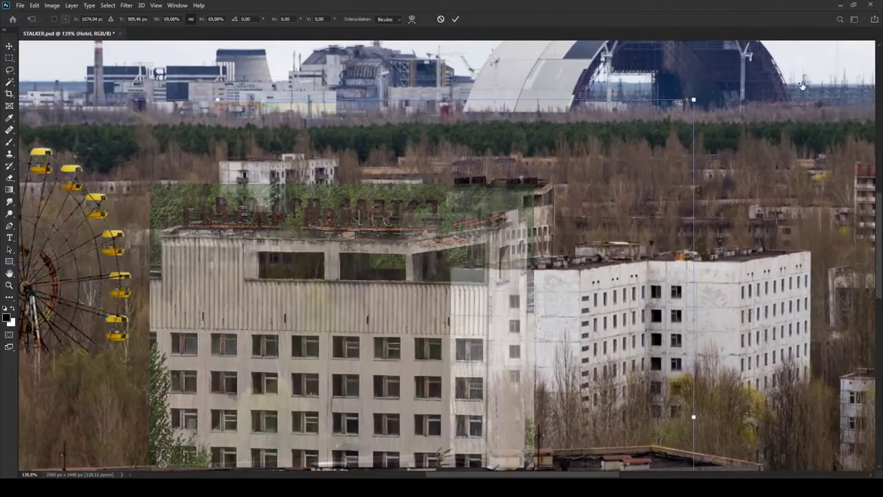
{"action": "left_click_drag", "start_coordinate": [803, 85], "coordinate": [611, 388]}
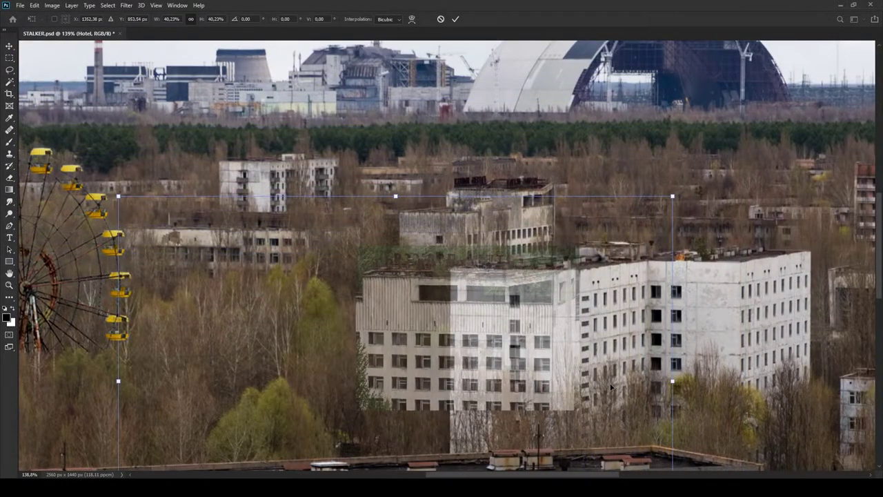
{"action": "scroll", "coordinate": [611, 388], "scroll_direction": "up", "scroll_amount": 5}
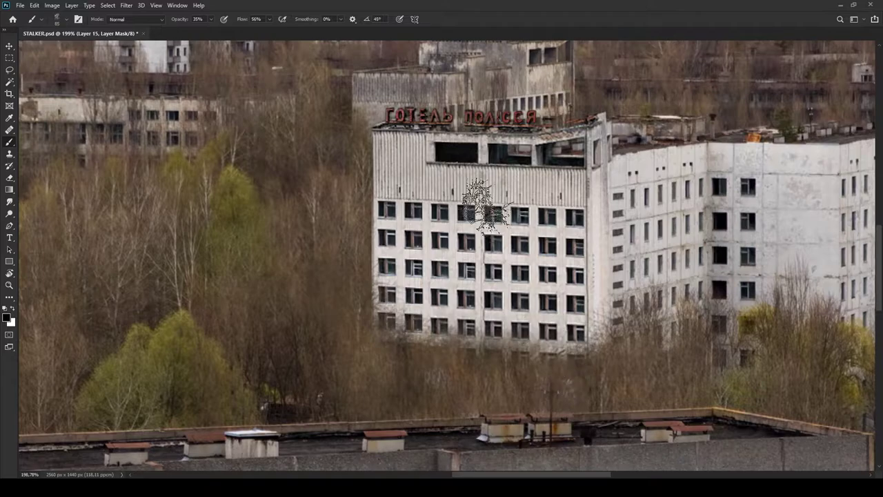
{"action": "key", "text": "x"}
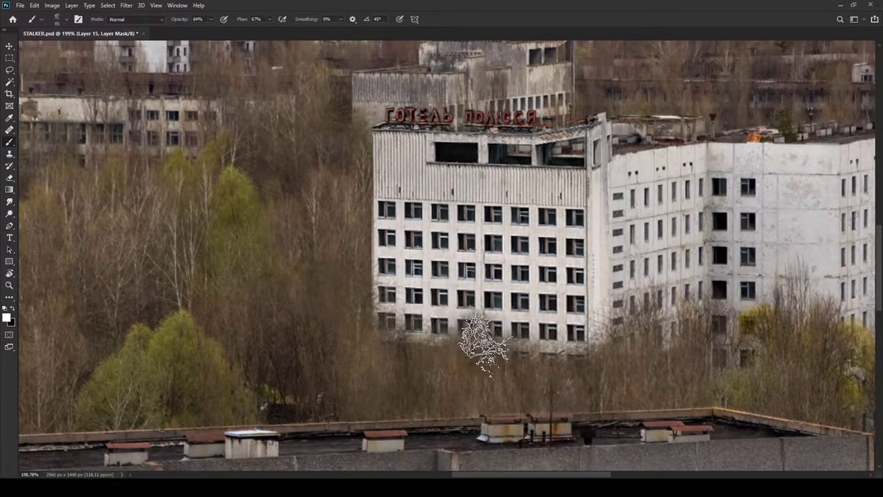
{"action": "key", "text": "Right"}
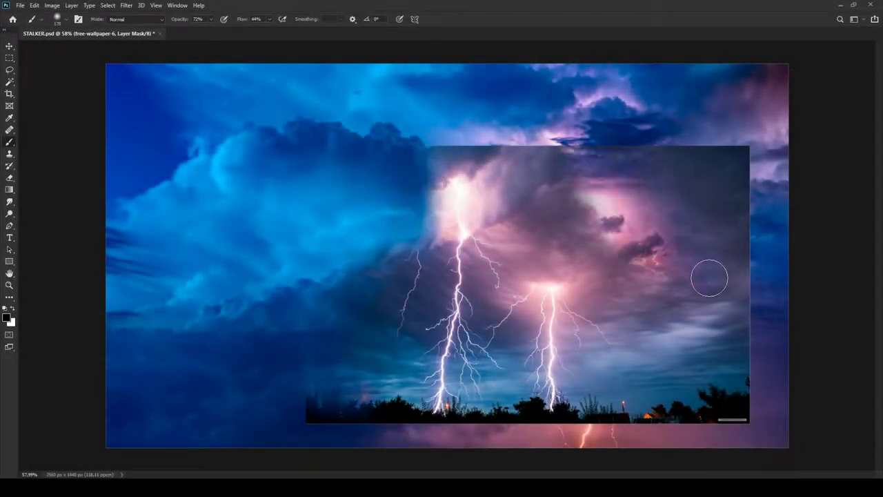
- Fade the lightning photo's hard rectangular edges into the blue sky by painting black on its layer mask
{"action": "mouse_move", "coordinate": [586, 200]}
{"action": "left_mouse_down"}
{"action": "mouse_move", "coordinate": [428, 154]}
{"action": "mouse_move", "coordinate": [421, 179]}
{"action": "left_mouse_up"}
{"action": "key", "text": "ctrl+t"}
{"action": "mouse_move", "coordinate": [514, 270]}
{"action": "left_mouse_down"}
{"action": "mouse_move", "coordinate": [559, 374]}
{"action": "mouse_move", "coordinate": [531, 385]}
{"action": "mouse_move", "coordinate": [481, 146]}
{"action": "mouse_move", "coordinate": [473, 276]}
{"action": "left_mouse_up"}
{"action": "left_click", "coordinate": [440, 18]}
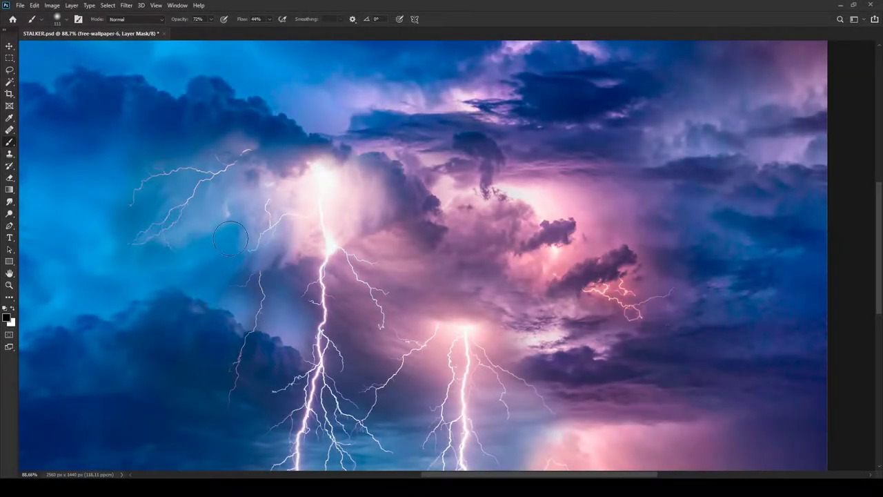
- Blend the lightning photo's left side, lower area and bolt tip into the surrounding clouds by painting black on its mask
{"action": "left_click_drag", "start_coordinate": [229, 238], "coordinate": [164, 141]}
{"action": "scroll", "coordinate": [430, 256], "scroll_direction": "down", "scroll_amount": 4}
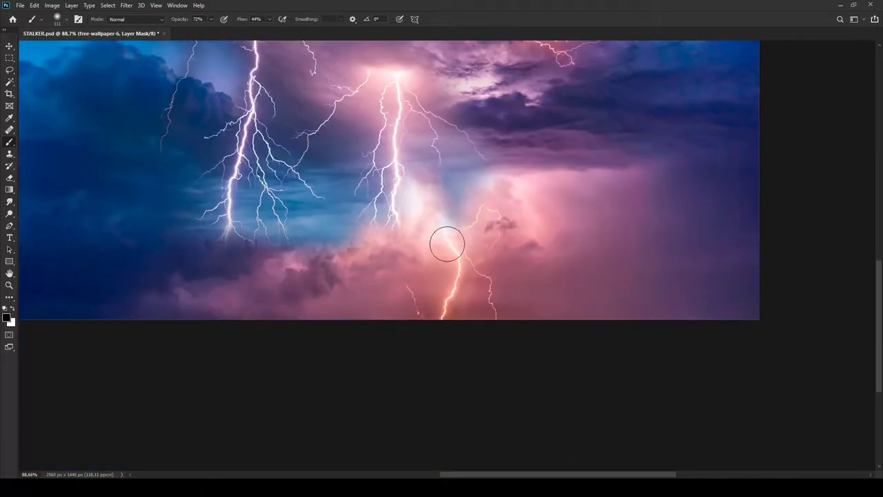
{"action": "mouse_move", "coordinate": [447, 244]}
{"action": "left_mouse_down"}
{"action": "mouse_move", "coordinate": [456, 172]}
{"action": "mouse_move", "coordinate": [390, 209]}
{"action": "mouse_move", "coordinate": [343, 161]}
{"action": "mouse_move", "coordinate": [345, 228]}
{"action": "left_mouse_up"}
{"action": "mouse_move", "coordinate": [338, 277]}
{"action": "left_mouse_down"}
{"action": "mouse_move", "coordinate": [402, 295]}
{"action": "mouse_move", "coordinate": [324, 227]}
{"action": "mouse_move", "coordinate": [351, 209]}
{"action": "mouse_move", "coordinate": [359, 158]}
{"action": "left_mouse_up"}
{"action": "mouse_move", "coordinate": [318, 252]}
{"action": "left_mouse_down"}
{"action": "mouse_move", "coordinate": [343, 379]}
{"action": "mouse_move", "coordinate": [367, 348]}
{"action": "left_mouse_up"}
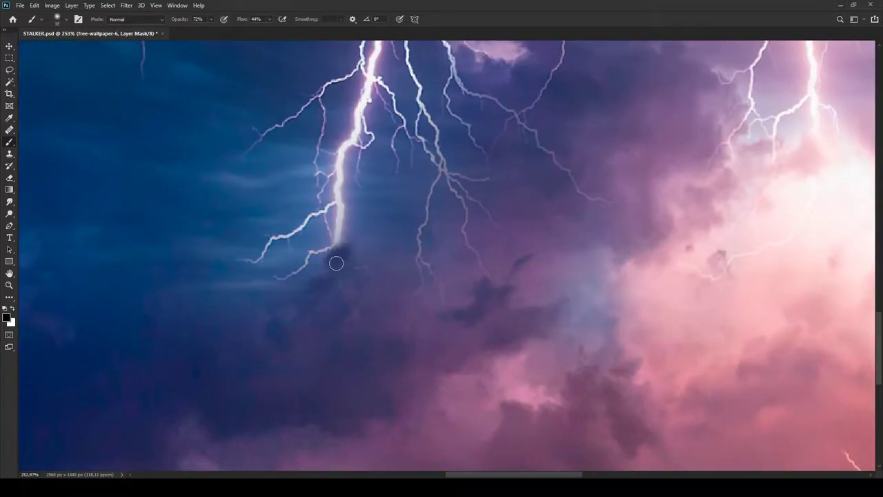
{"action": "left_click_drag", "start_coordinate": [336, 263], "coordinate": [341, 228]}
{"action": "key", "text": "ctrl+0"}
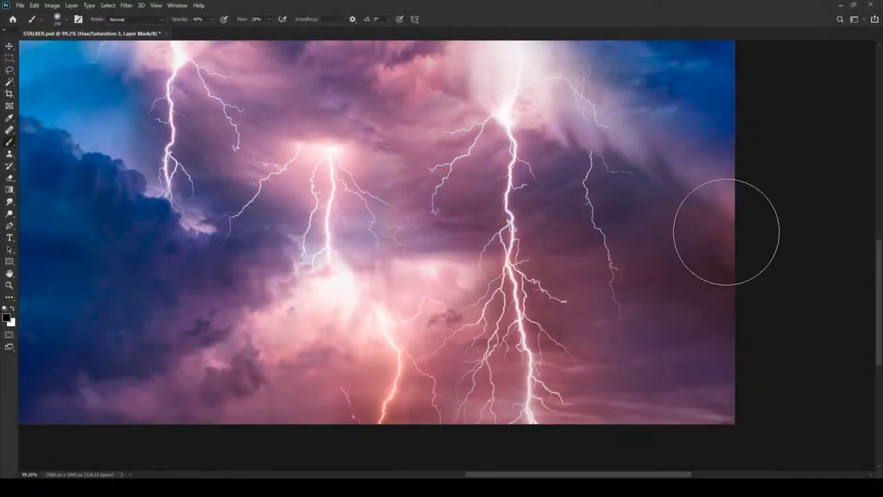
- Paint black on the Hue/Saturation 3 mask over the sky's right side, using the brush at up to 79% opacity and 74% flow
{"action": "left_click_drag", "start_coordinate": [726, 232], "coordinate": [690, 269]}
{"action": "key", "text": "x"}
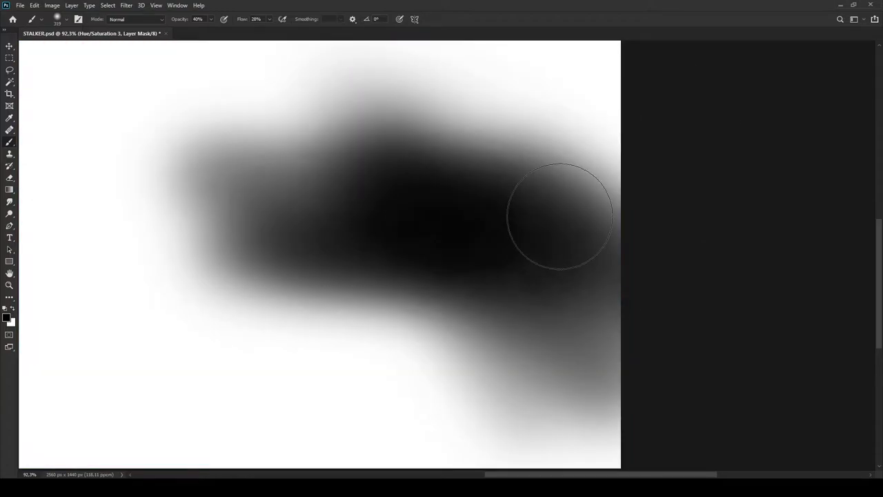
{"action": "left_click_drag", "start_coordinate": [561, 217], "coordinate": [586, 324]}
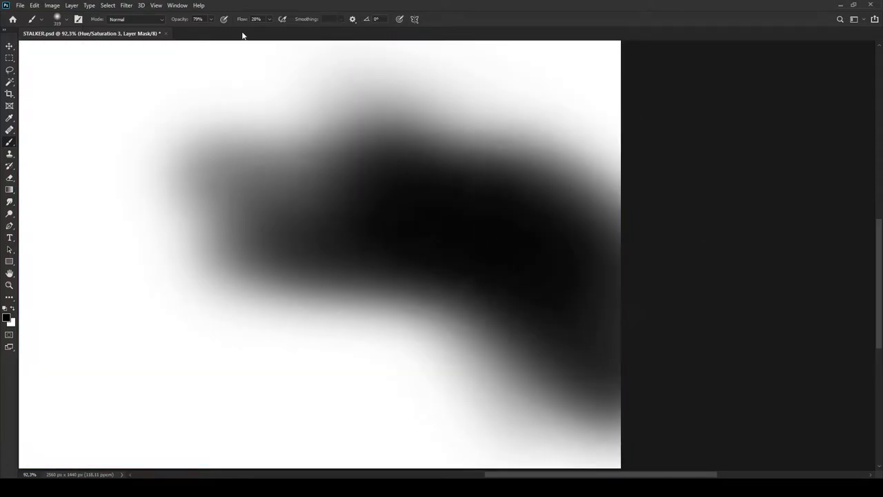
{"action": "mouse_move", "coordinate": [586, 290]}
{"action": "left_mouse_down"}
{"action": "mouse_move", "coordinate": [292, 94]}
{"action": "mouse_move", "coordinate": [504, 107]}
{"action": "left_mouse_up"}
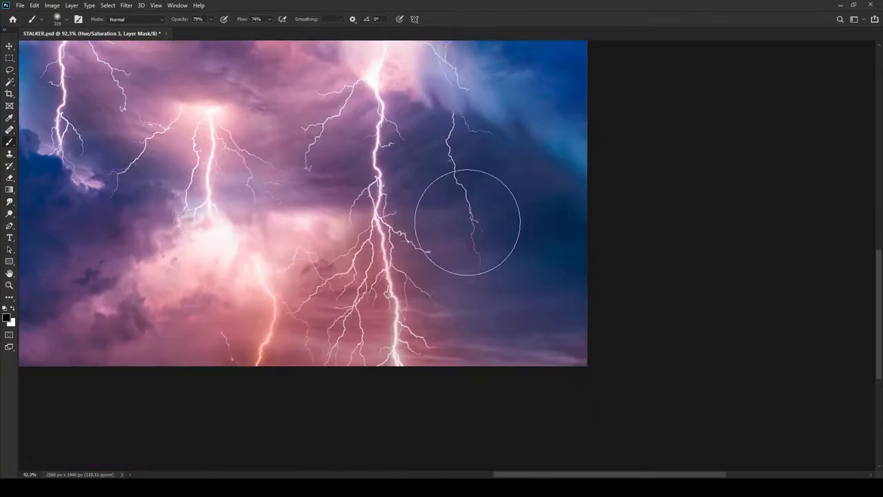
{"action": "key", "text": "ctrl+0"}
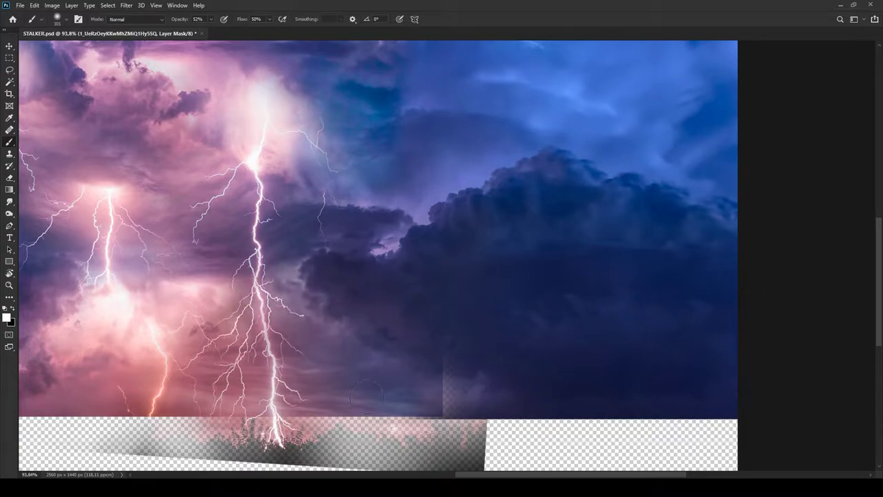
- Blend the added storm photo and its copy into the dark clouds at the sky's lower right using their layer masks
{"action": "left_click_drag", "start_coordinate": [455, 403], "coordinate": [455, 355]}
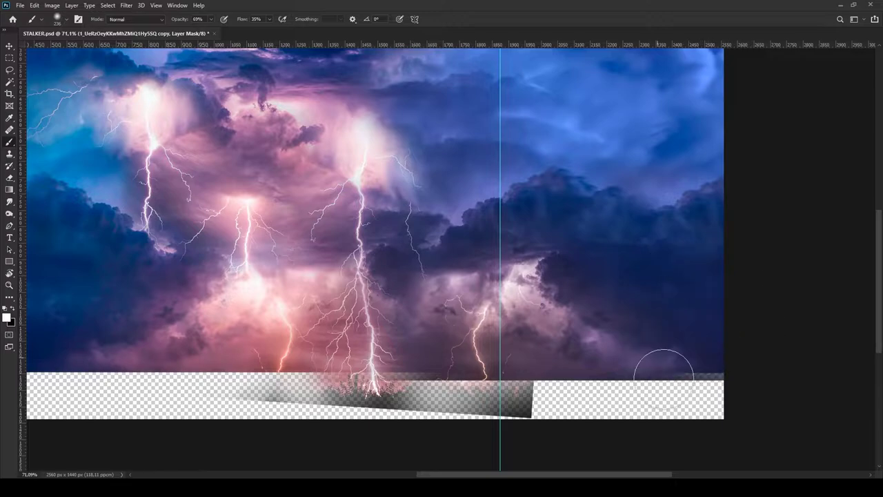
{"action": "left_click_drag", "start_coordinate": [393, 417], "coordinate": [367, 462]}
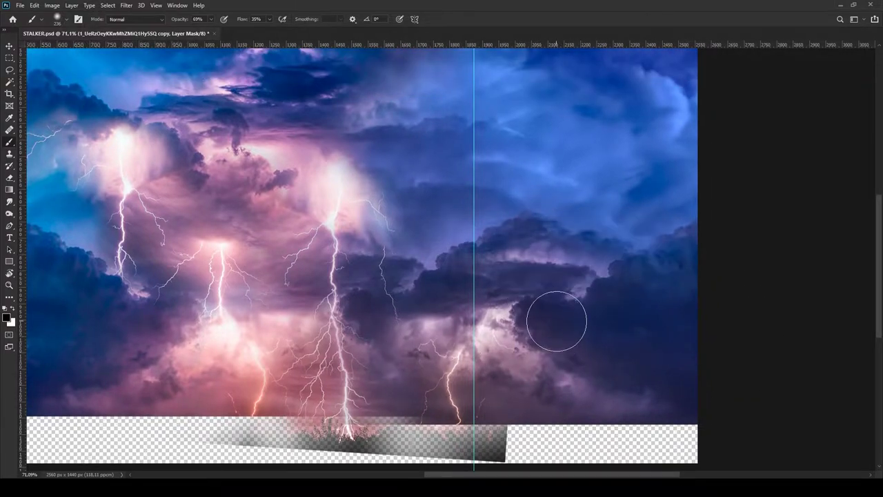
{"action": "scroll", "coordinate": [801, 354], "scroll_direction": "down", "scroll_amount": 5}
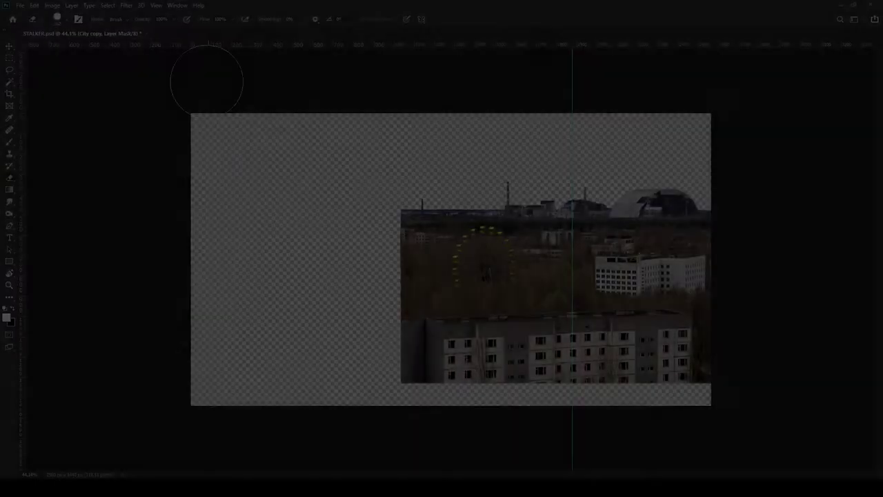
- Add the purple lightning storm photo to the sky, mirrored horizontally and scaled to about 55.89%, and position it behind the power plant
{"action": "key", "text": "ctrl+v"}
{"action": "key", "text": "ctrl+t"}
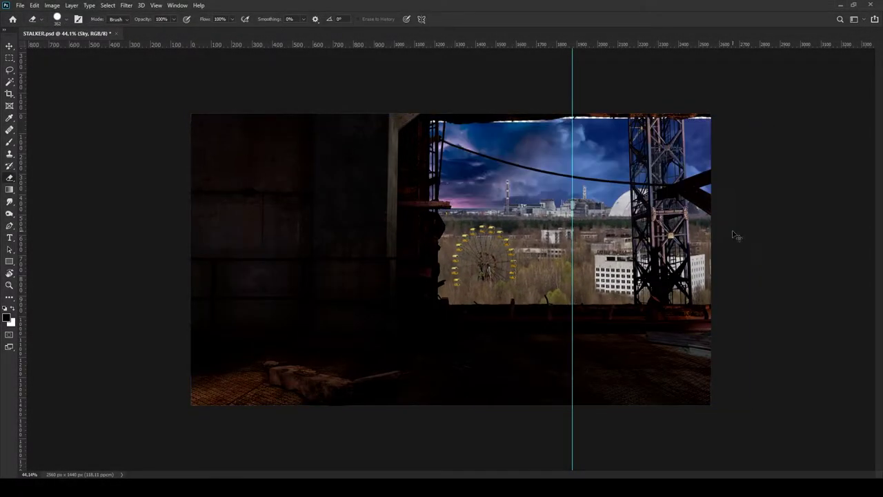
{"action": "key", "text": "ctrl+t"}
{"action": "left_click_drag", "start_coordinate": [619, 238], "coordinate": [607, 200]}
{"action": "scroll", "coordinate": [607, 200], "scroll_direction": "up", "scroll_amount": 4}
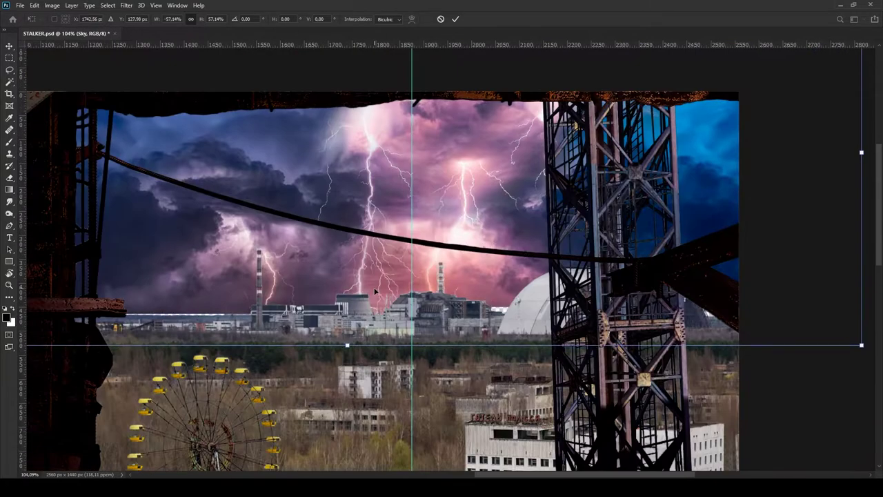
{"action": "left_click_drag", "start_coordinate": [594, 262], "coordinate": [610, 282]}
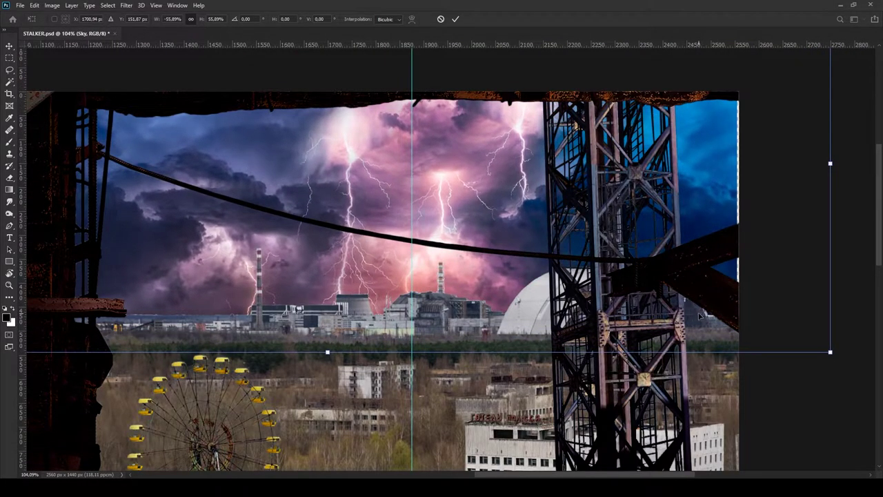
{"action": "key", "text": "Return"}
{"action": "key", "text": "e"}
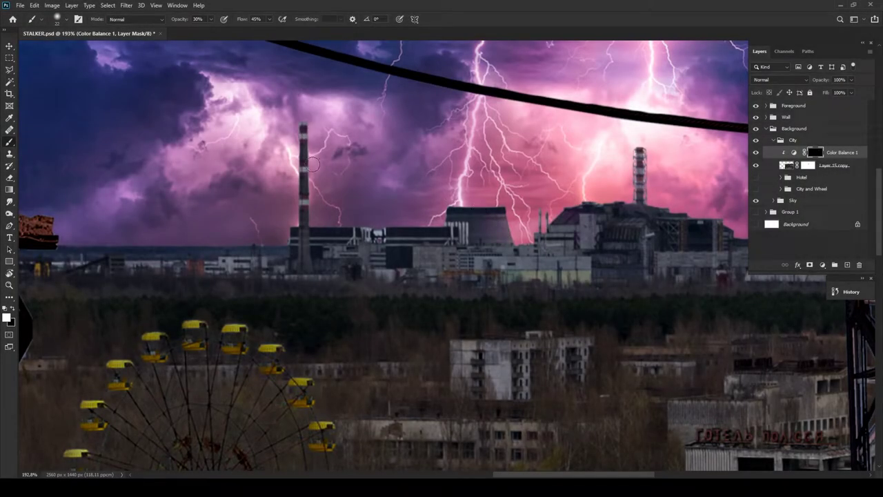
- Paint the Color Balance 1 mask along the power plant's chimneys, buildings and dome with the brush at 30% opacity and 45% flow
{"action": "left_click_drag", "start_coordinate": [553, 238], "coordinate": [429, 235]}
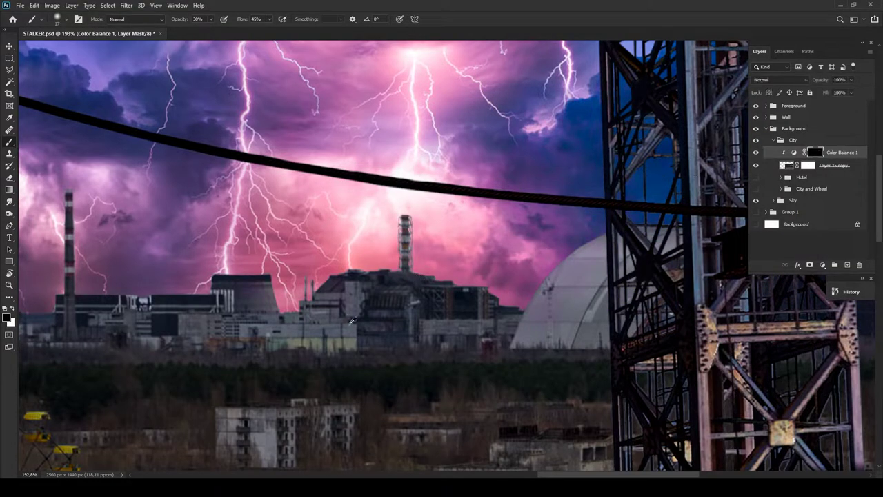
{"action": "scroll", "coordinate": [124, 313], "scroll_direction": "left", "scroll_amount": 5}
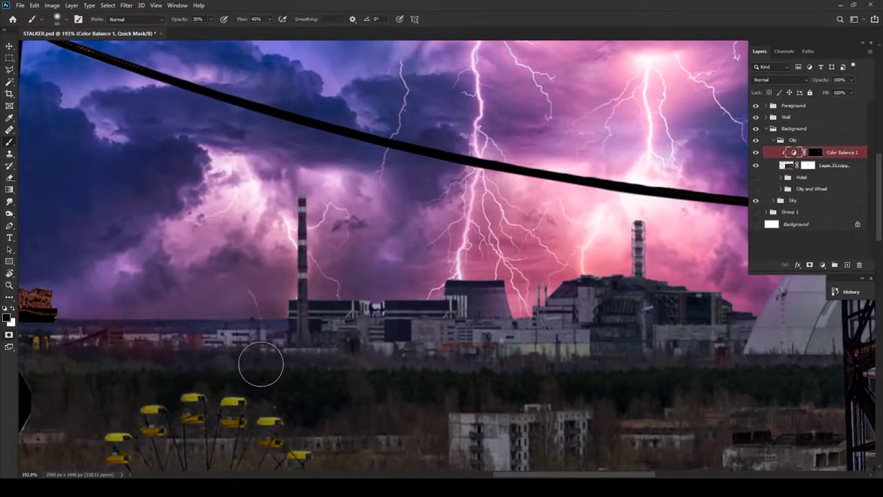
{"action": "scroll", "coordinate": [554, 325], "scroll_direction": "right", "scroll_amount": 2}
{"action": "scroll", "coordinate": [635, 408], "scroll_direction": "right", "scroll_amount": 2}
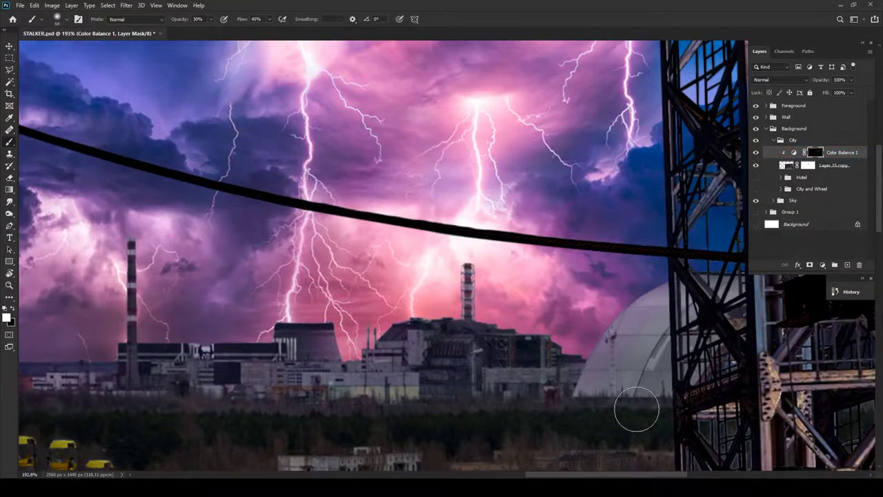
{"action": "scroll", "coordinate": [453, 379], "scroll_direction": "down", "scroll_amount": 3}
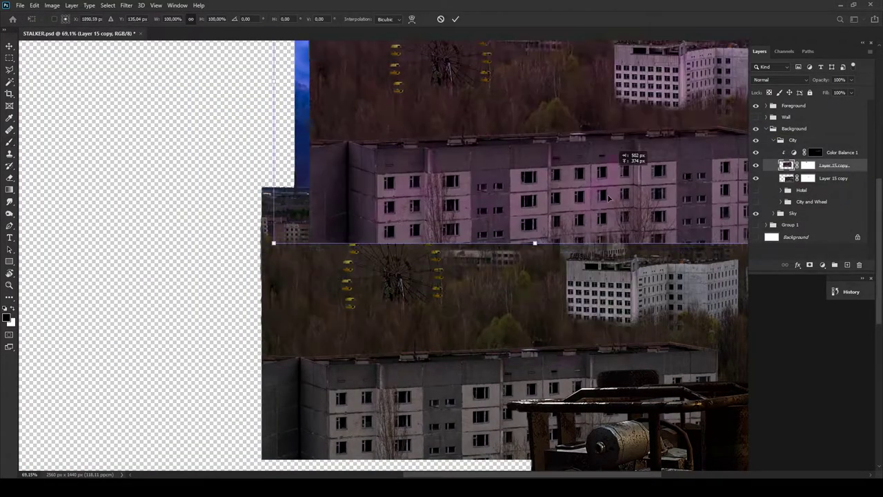
- Align the duplicated city layer over the original city and activate its layer mask
{"action": "left_click_drag", "start_coordinate": [399, 239], "coordinate": [566, 382]}
{"action": "key", "text": "Return"}
{"action": "key", "text": "b"}
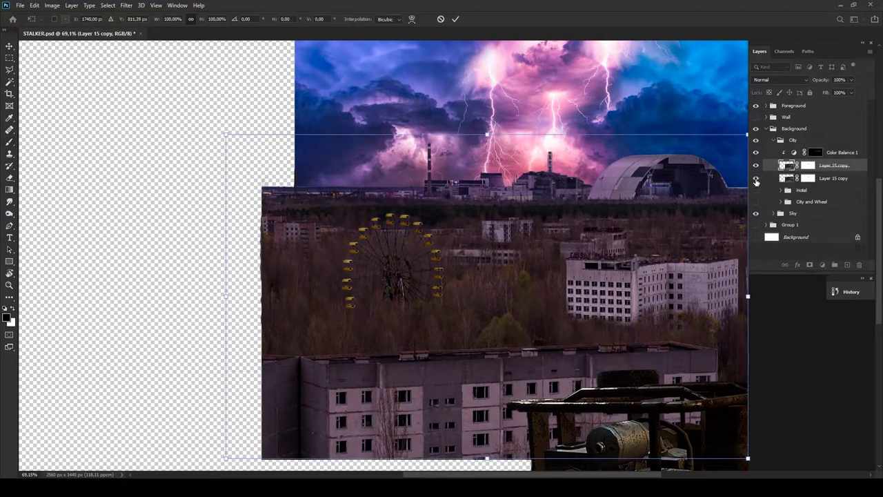
{"action": "left_click", "coordinate": [756, 179]}
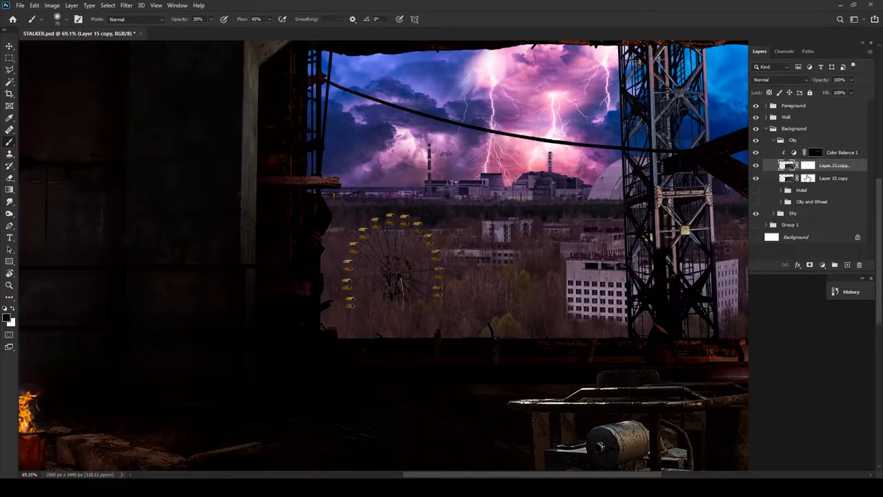
{"action": "left_click", "coordinate": [807, 166]}
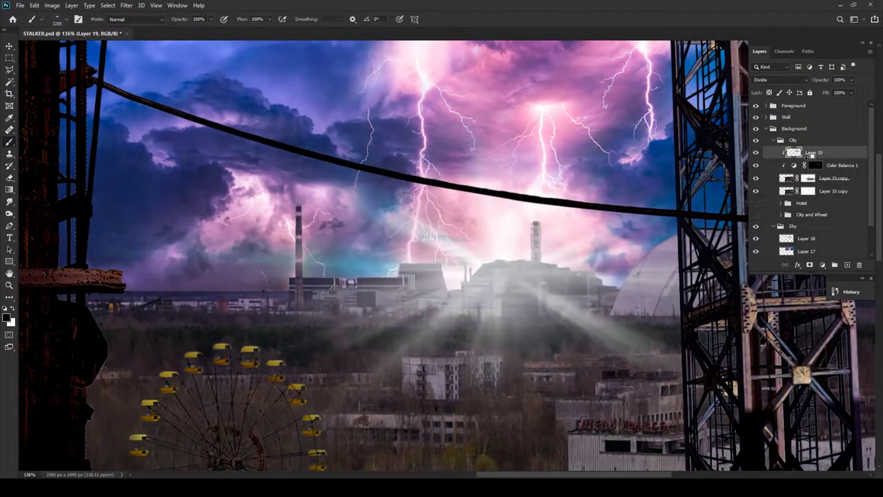
- Remove the white light rays from the power plant on the clipped Layer 19, leaving that layer in Normal blending
{"action": "key", "text": "Delete"}
{"action": "key", "text": "ctrl+z"}
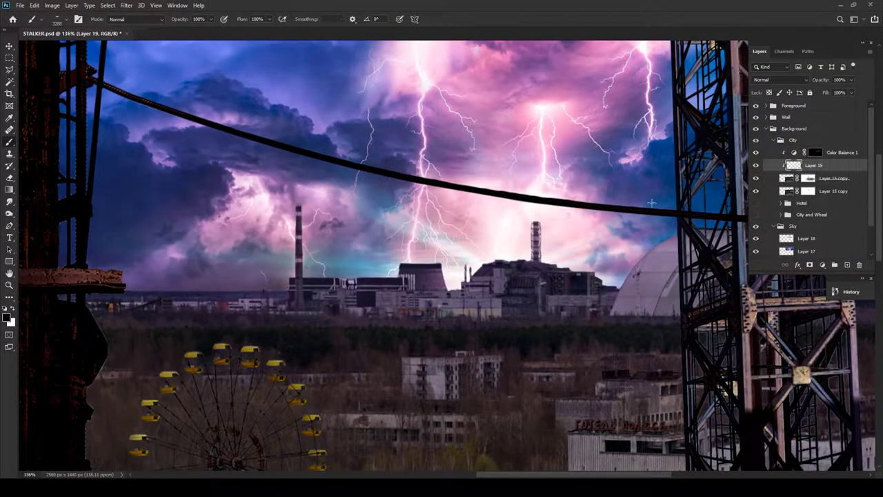
{"action": "scroll", "coordinate": [512, 265], "scroll_direction": "up", "scroll_amount": 3}
{"action": "left_click_drag", "start_coordinate": [498, 251], "coordinate": [434, 198]}
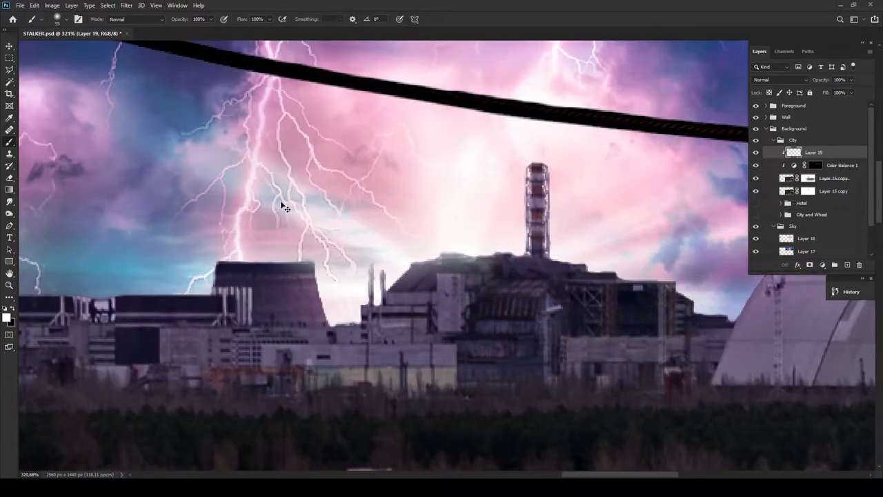
{"action": "mouse_move", "coordinate": [473, 203]}
{"action": "left_mouse_down"}
{"action": "mouse_move", "coordinate": [339, 241]}
{"action": "mouse_move", "coordinate": [446, 214]}
{"action": "mouse_move", "coordinate": [372, 207]}
{"action": "mouse_move", "coordinate": [351, 232]}
{"action": "left_mouse_up"}
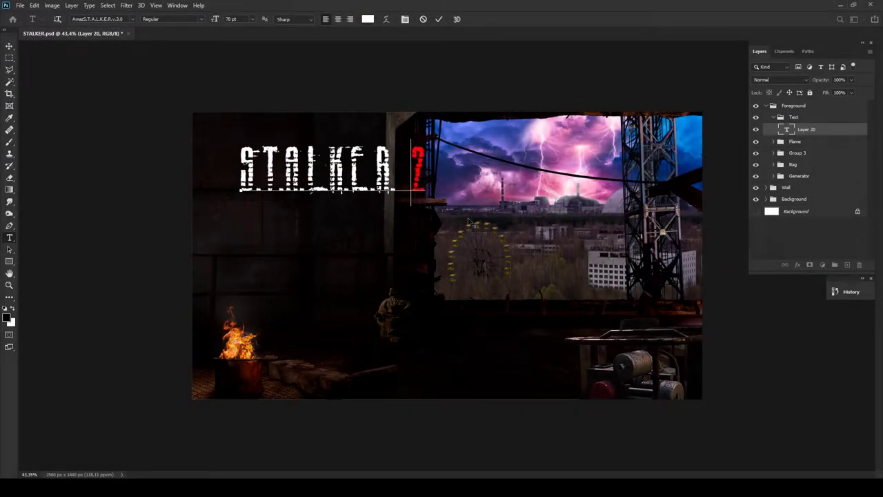
- Finish the S.T.A.L.K.E.R. 2 title text and scale it down to fit on the dark wall
{"action": "key", "text": "ctrl+Return"}
{"action": "scroll", "coordinate": [469, 222], "scroll_direction": "up", "scroll_amount": 5}
{"action": "key", "text": "ctrl+t"}
{"action": "left_click_drag", "start_coordinate": [570, 170], "coordinate": [412, 232]}
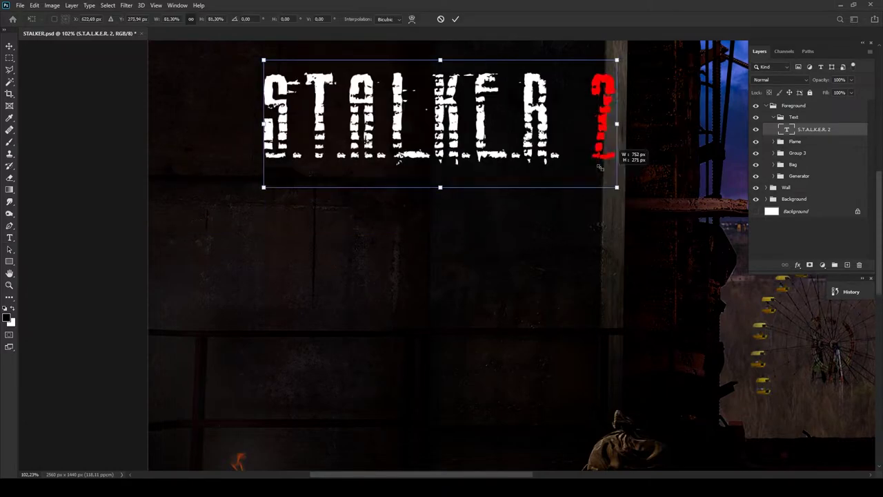
{"action": "left_click_drag", "start_coordinate": [601, 173], "coordinate": [408, 227]}
{"action": "key", "text": "Return"}
- Duplicate and merge the title text, and fit the S.T.A.L.K.E.R. lettering onto the wall's dark panels
{"action": "key", "text": "ctrl+j"}
{"action": "left_click_drag", "start_coordinate": [831, 142], "coordinate": [840, 145]}
{"action": "key", "text": "ctrl+e"}
{"action": "key", "text": "ctrl+t"}
{"action": "left_click_drag", "start_coordinate": [402, 205], "coordinate": [403, 209]}
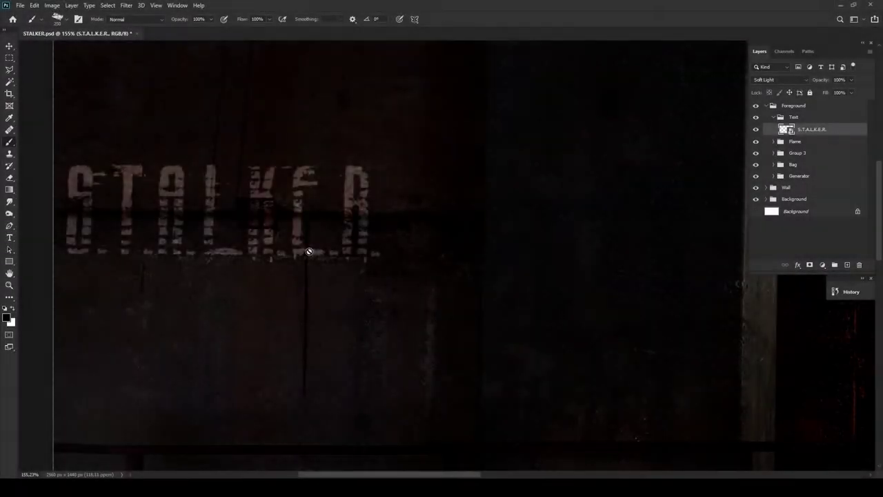
- Wear away the S.T.A.L.K.E.R. lettering around the letter K by painting black on its mask with a rough brush
{"action": "scroll", "coordinate": [309, 250], "scroll_direction": "up", "scroll_amount": 5}
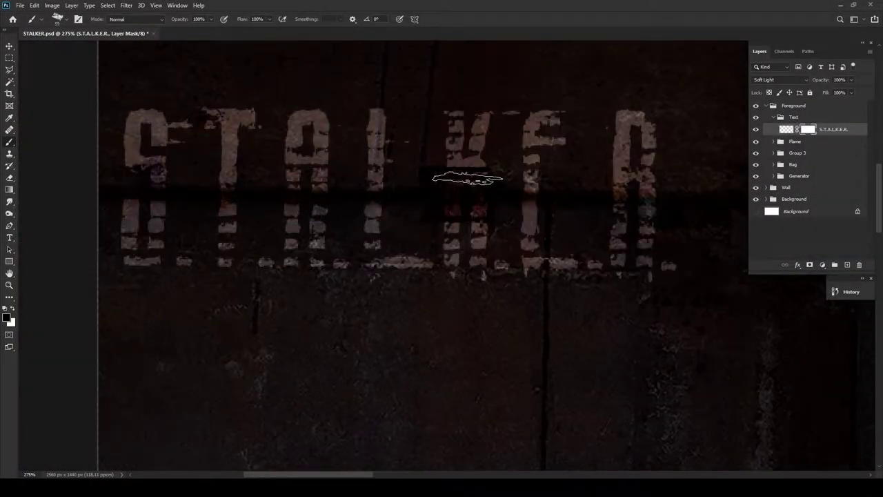
{"action": "left_click_drag", "start_coordinate": [467, 178], "coordinate": [401, 252]}
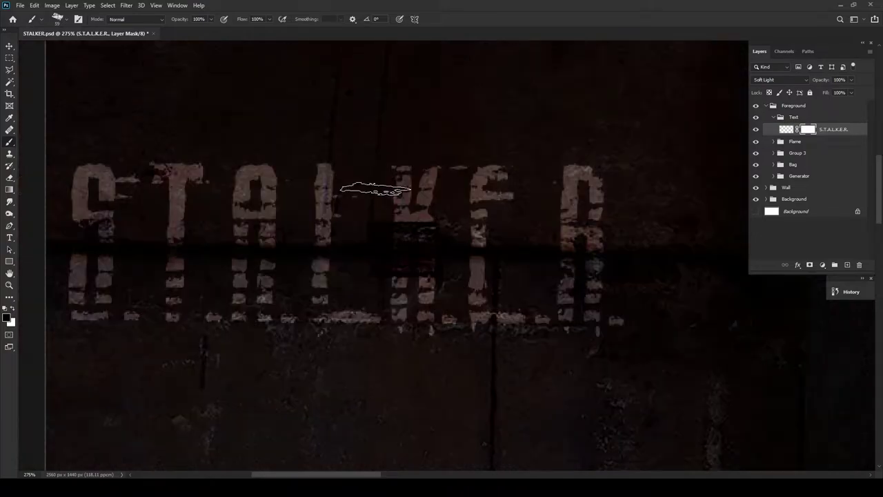
{"action": "scroll", "coordinate": [545, 308], "scroll_direction": "down", "scroll_amount": 3}
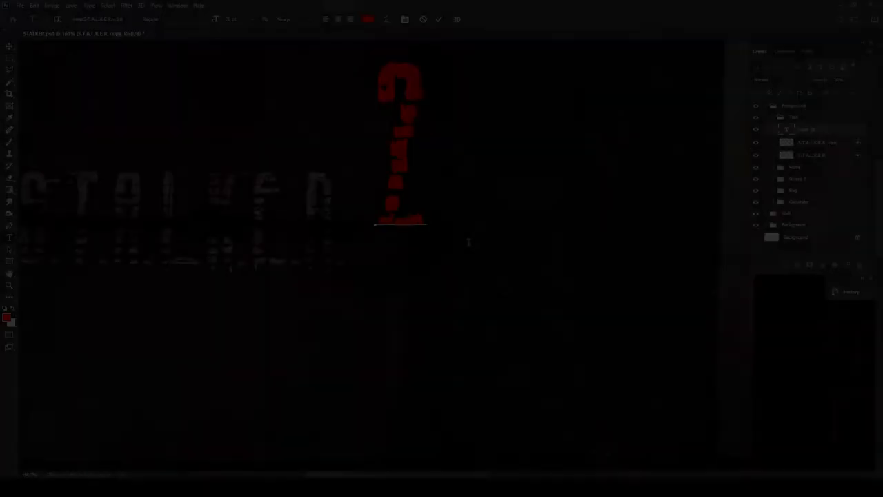
- Scale the red 2 to 40.87 pt after the S.T.A.L.K.E.R. lettering and try blend modes such as Vivid Light on it
{"action": "key", "text": "ctrl+t"}
{"action": "left_click_drag", "start_coordinate": [385, 264], "coordinate": [386, 272]}
{"action": "key", "text": "Return"}
{"action": "key", "text": "shift+alt+f"}
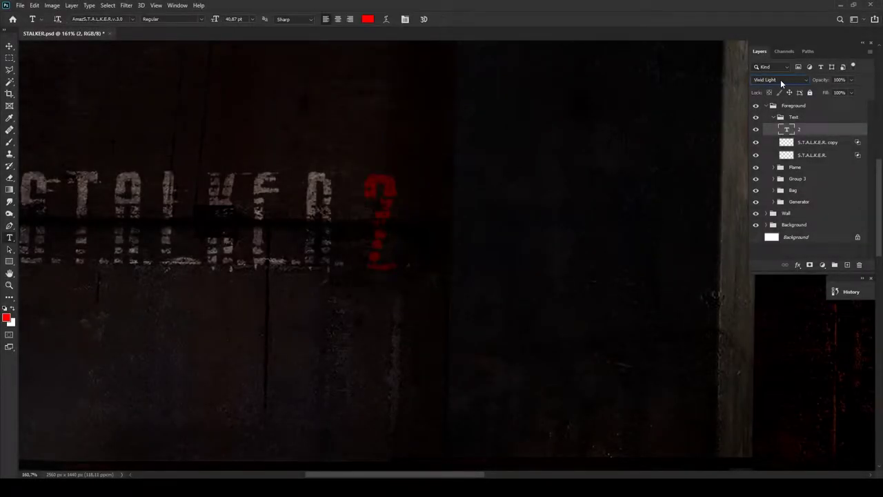
{"action": "key", "text": "shift+alt+u"}
- Go through the separate rain layers in the Rain group and bring Layer 22 to the top of the group
{"action": "scroll", "coordinate": [676, 207], "scroll_direction": "right", "scroll_amount": 5}
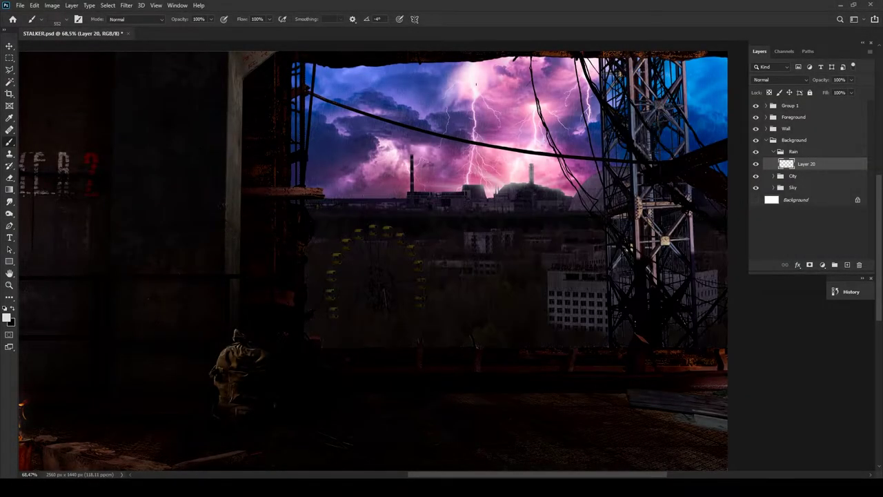
{"action": "left_click", "coordinate": [806, 227]}
{"action": "left_click", "coordinate": [810, 215]}
{"action": "key", "text": "alt+bracketright"}
{"action": "key", "text": "alt+bracketright"}
{"action": "key", "text": "alt+bracketright"}
{"action": "key", "text": "alt+bracketright"}
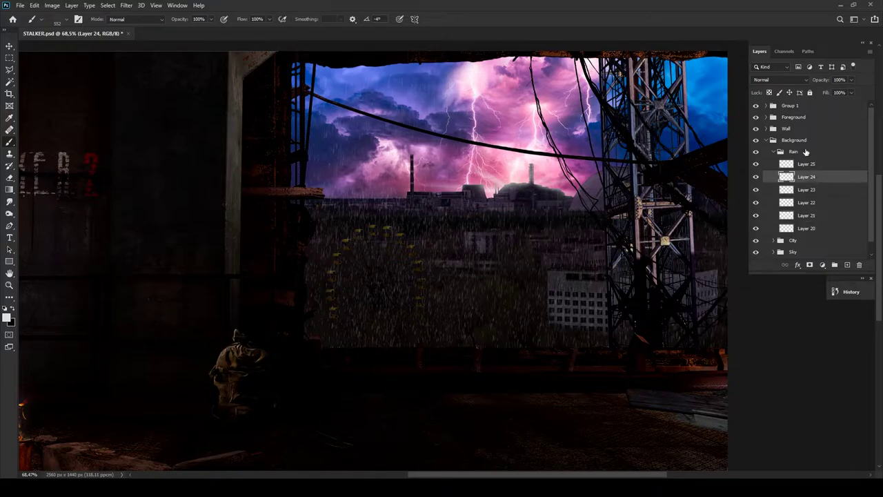
{"action": "left_click", "coordinate": [825, 206]}
{"action": "key", "text": "ctrl+shift+bracketright"}
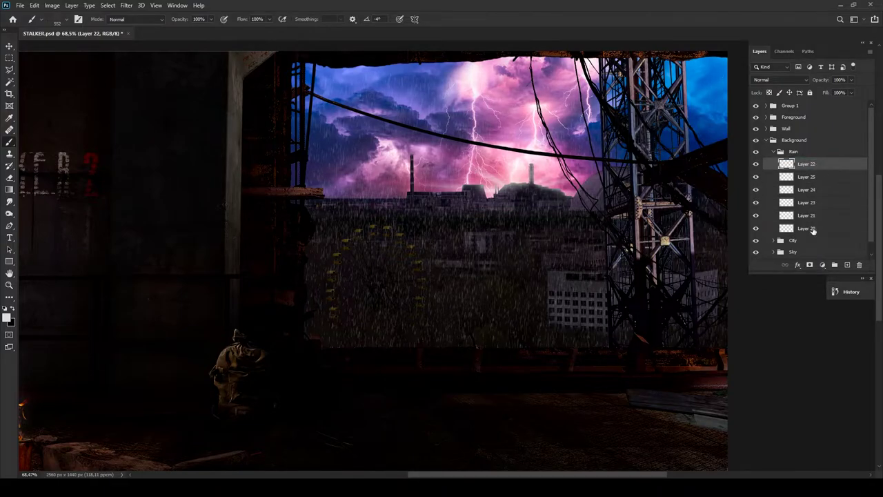
- Build up denser rain over the city on separate layers and lower the opacity of Layer 24 to about 80%
{"action": "left_click", "coordinate": [822, 231]}
{"action": "scroll", "coordinate": [467, 317], "scroll_direction": "up", "scroll_amount": 3}
{"action": "left_click", "coordinate": [838, 218]}
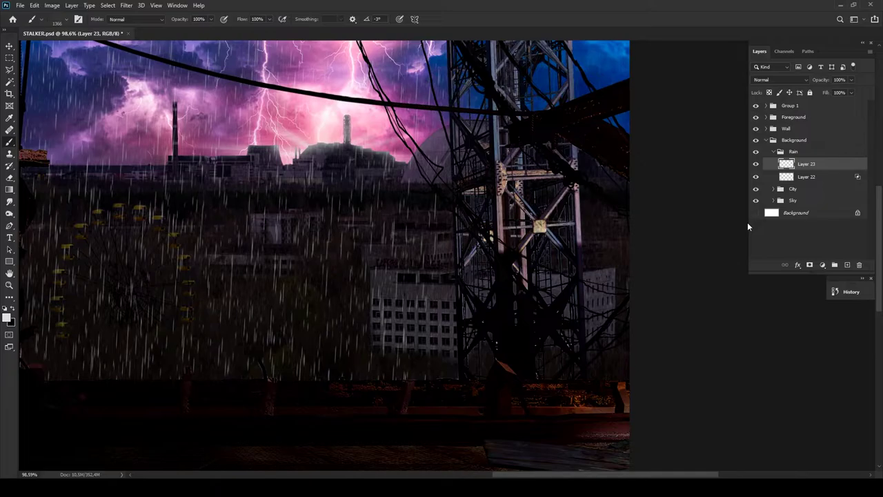
{"action": "left_click_drag", "start_coordinate": [356, 181], "coordinate": [494, 199]}
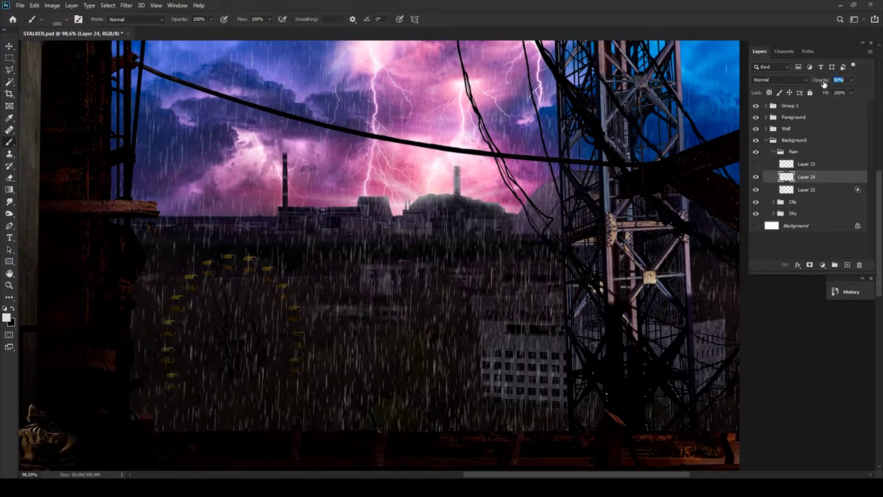
{"action": "mouse_move", "coordinate": [823, 83]}
{"action": "left_mouse_down"}
{"action": "mouse_move", "coordinate": [811, 94]}
{"action": "mouse_move", "coordinate": [820, 80]}
{"action": "left_mouse_up"}
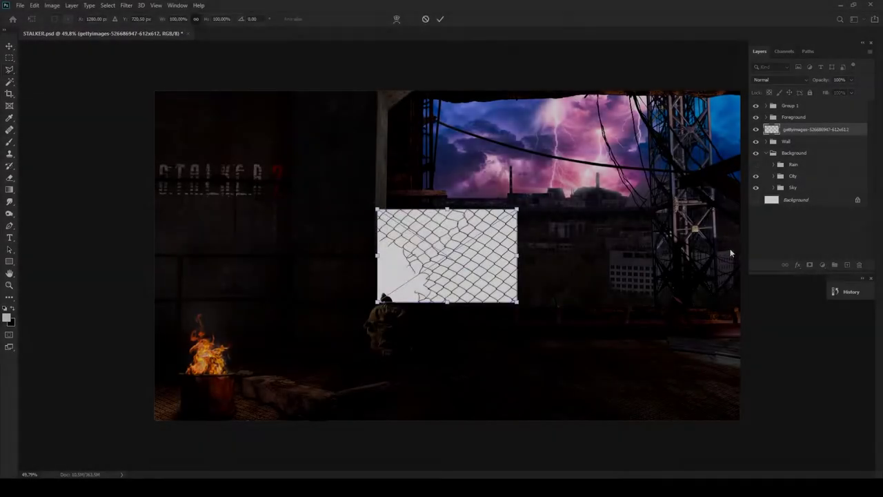
- Set the torn chain-link fence photo to Multiply and move its layer down into the Wall group
{"action": "key", "text": "shift+alt+m"}
{"action": "scroll", "coordinate": [550, 253], "scroll_direction": "up", "scroll_amount": 1}
{"action": "key", "text": "ctrl+bracketleft"}
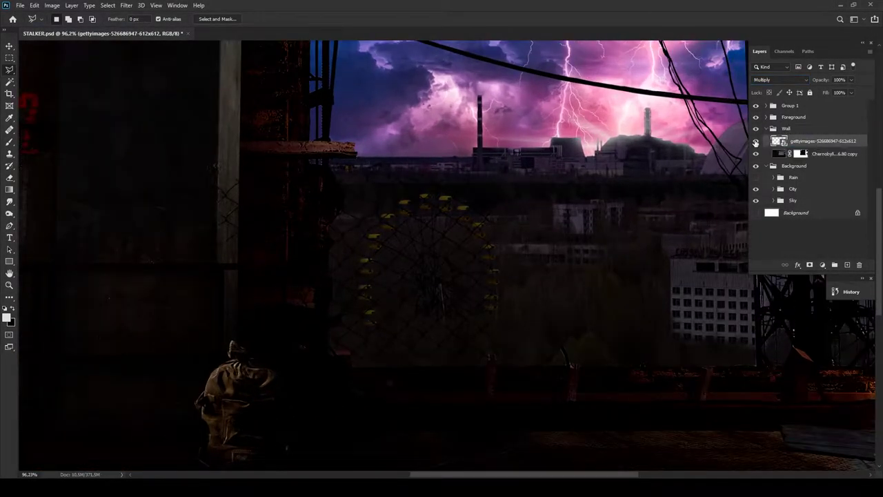
- Position the fence photo at the lower left of the window opening and place a transformed copy of it
{"action": "key", "text": "ctrl+t"}
{"action": "left_click_drag", "start_coordinate": [394, 306], "coordinate": [367, 397]}
{"action": "key", "text": "Return"}
{"action": "key", "text": "ctrl+alt+t"}
{"action": "left_click_drag", "start_coordinate": [516, 301], "coordinate": [242, 211]}
{"action": "key", "text": "Return"}
- Paint black on the fence photo's mask to hide the mesh over the dark pillar above the backpack
{"action": "key", "text": "b"}
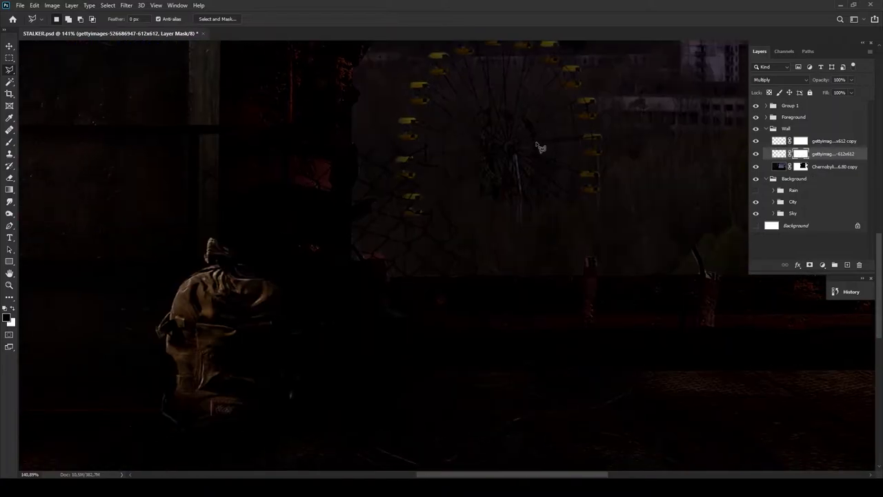
{"action": "scroll", "coordinate": [495, 347], "scroll_direction": "up", "scroll_amount": 2}
{"action": "mouse_move", "coordinate": [319, 131]}
{"action": "left_mouse_down"}
{"action": "mouse_move", "coordinate": [262, 108]}
{"action": "mouse_move", "coordinate": [191, 398]}
{"action": "left_mouse_up"}
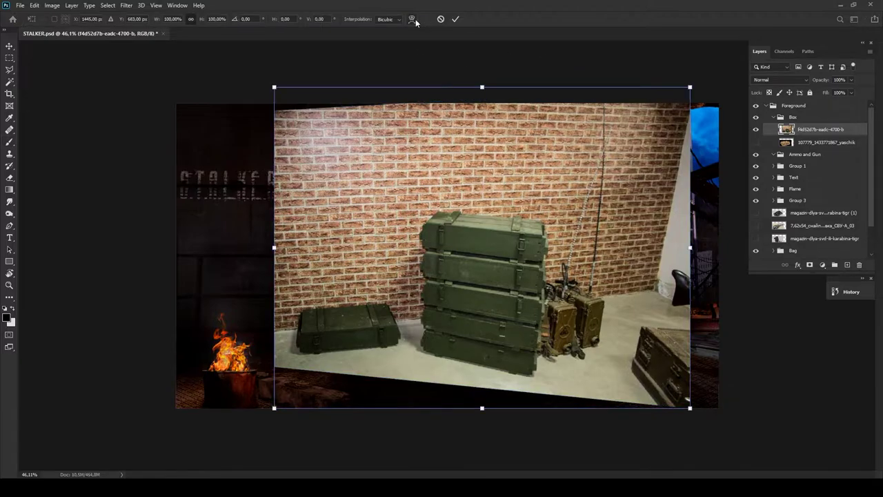
- Warp the stacked green ammunition crates photo by pulling its lower edge slightly upward
{"action": "left_click", "coordinate": [412, 19]}
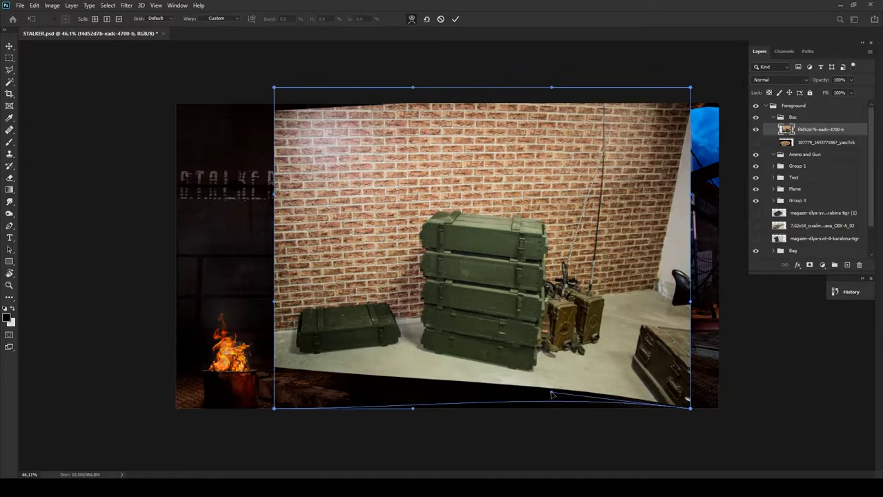
{"action": "mouse_move", "coordinate": [486, 372]}
{"action": "left_mouse_down"}
{"action": "mouse_move", "coordinate": [486, 360]}
{"action": "mouse_move", "coordinate": [483, 366]}
{"action": "left_mouse_up"}
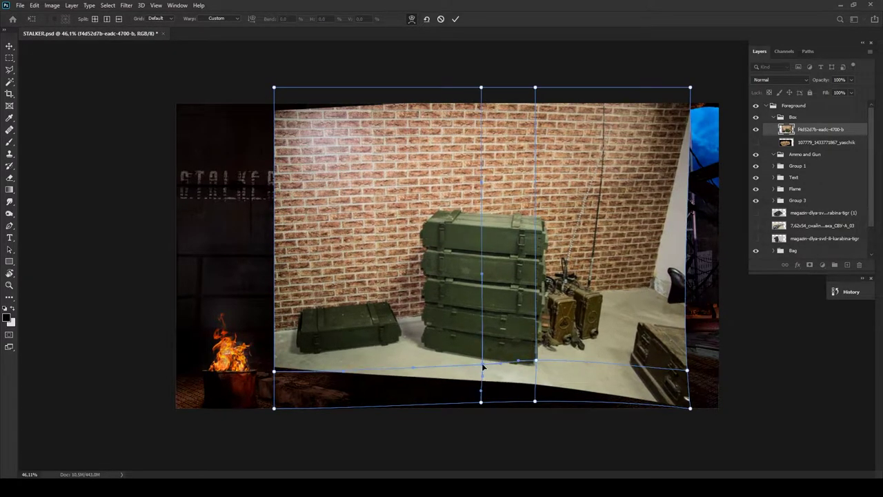
{"action": "key", "text": "Return"}
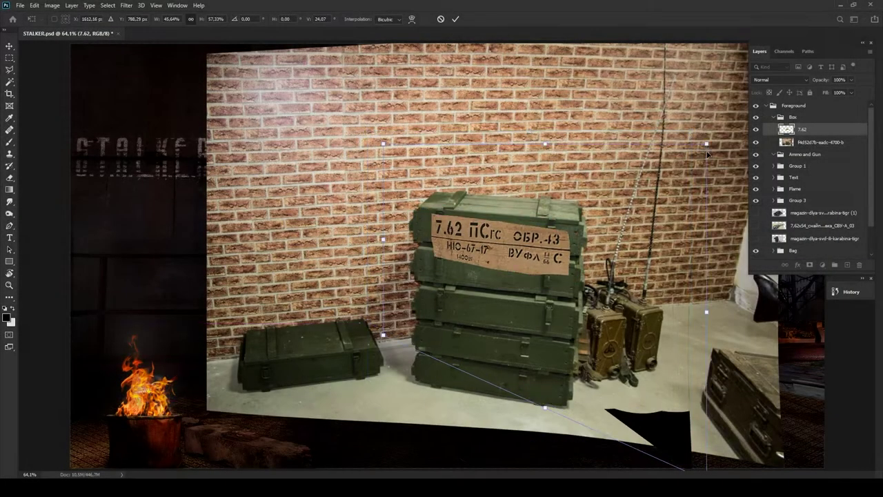
- Scale, rotate about 20° and skew about 22° the 7.62 wooden label to match the top crate's front, and erase its excess parts
{"action": "left_click_drag", "start_coordinate": [366, 388], "coordinate": [414, 181]}
{"action": "left_click_drag", "start_coordinate": [717, 296], "coordinate": [730, 325]}
{"action": "left_click_drag", "start_coordinate": [401, 163], "coordinate": [423, 144]}
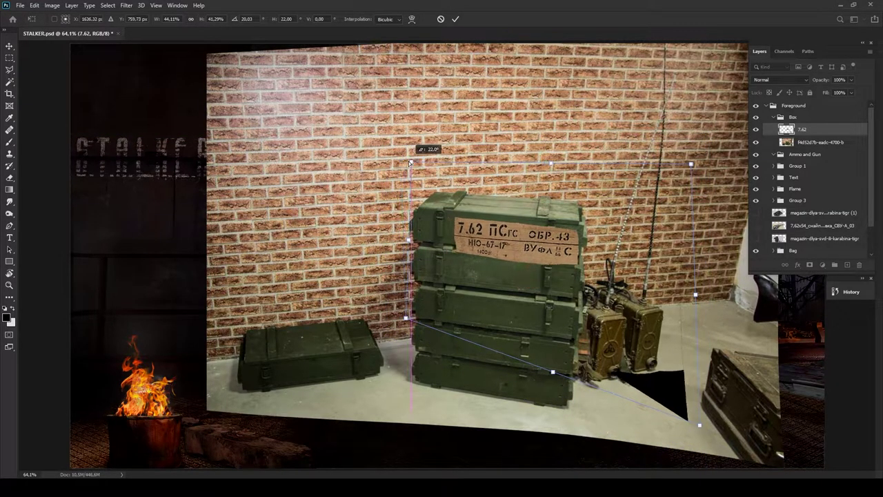
{"action": "key", "text": "Return"}
{"action": "key", "text": "e"}
{"action": "scroll", "coordinate": [554, 258], "scroll_direction": "up", "scroll_amount": 3}
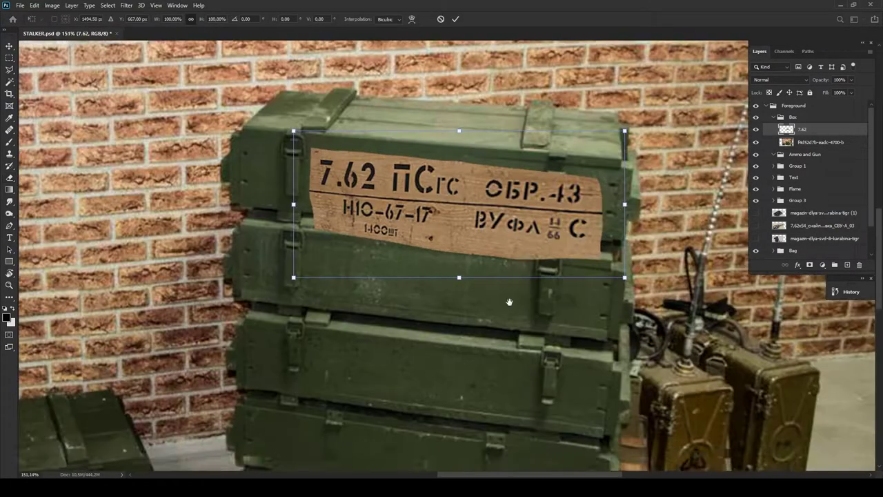
- Compare blend modes for the 7.62 label layer and set it to Overlay so it blends into the crate
{"action": "key", "text": "shift+alt+o"}
{"action": "key", "text": "shift+minus"}
{"action": "key", "text": "shift+minus"}
{"action": "key", "text": "shift+minus"}
{"action": "key", "text": "shift+minus"}
{"action": "key", "text": "shift+minus"}
{"action": "key", "text": "shift+minus"}
{"action": "key", "text": "shift+minus"}
{"action": "key", "text": "shift+minus"}
{"action": "key", "text": "shift+minus"}
{"action": "key", "text": "shift+minus"}
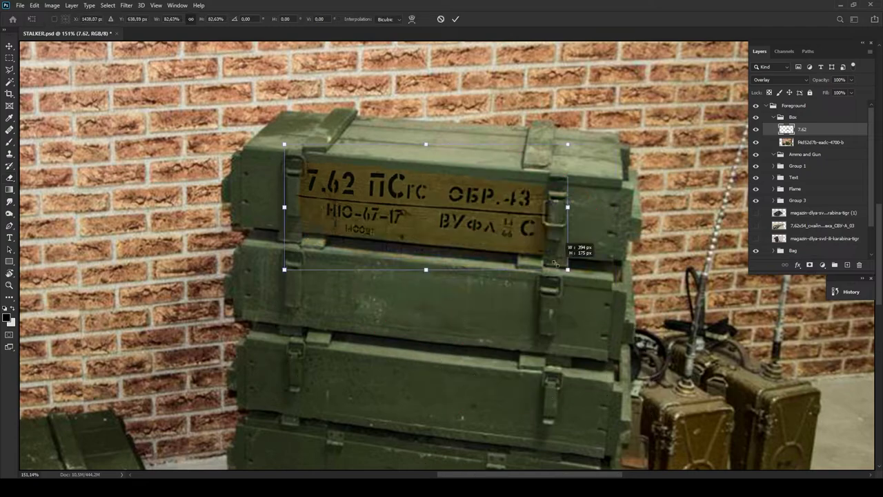
- Cycle through the blend modes of the reduced 7.62 label layer and settle on Darker Color to keep its black lettering
{"action": "key", "text": "shift+plus"}
{"action": "key", "text": "shift+plus"}
{"action": "key", "text": "shift+plus"}
{"action": "key", "text": "shift+plus"}
{"action": "key", "text": "shift+plus"}
{"action": "key", "text": "shift+plus"}
{"action": "key", "text": "shift+plus"}
{"action": "key", "text": "shift+plus"}
{"action": "key", "text": "shift+plus"}
{"action": "key", "text": "shift+plus"}
{"action": "key", "text": "shift+plus"}
{"action": "key", "text": "shift+plus"}
{"action": "key", "text": "shift+plus"}
{"action": "key", "text": "shift+plus"}
{"action": "key", "text": "shift+plus"}
{"action": "key", "text": "shift+plus"}
{"action": "key", "text": "shift+plus"}
{"action": "key", "text": "shift+plus"}
{"action": "key", "text": "shift+plus"}
{"action": "key", "text": "shift+plus"}
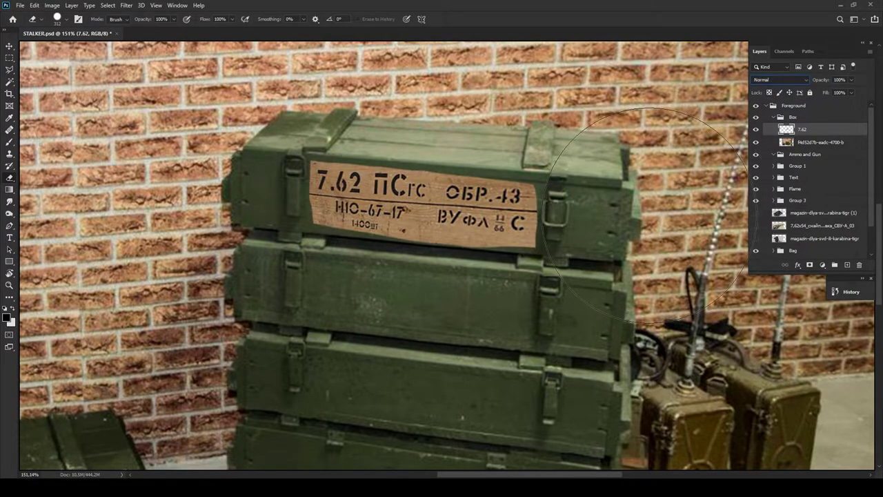
{"action": "key", "text": "w"}
{"action": "key", "text": "shift+plus"}
{"action": "key", "text": "shift+plus"}
{"action": "key", "text": "shift+plus"}
{"action": "key", "text": "shift+plus"}
{"action": "key", "text": "shift+plus"}
{"action": "key", "text": "shift+plus"}
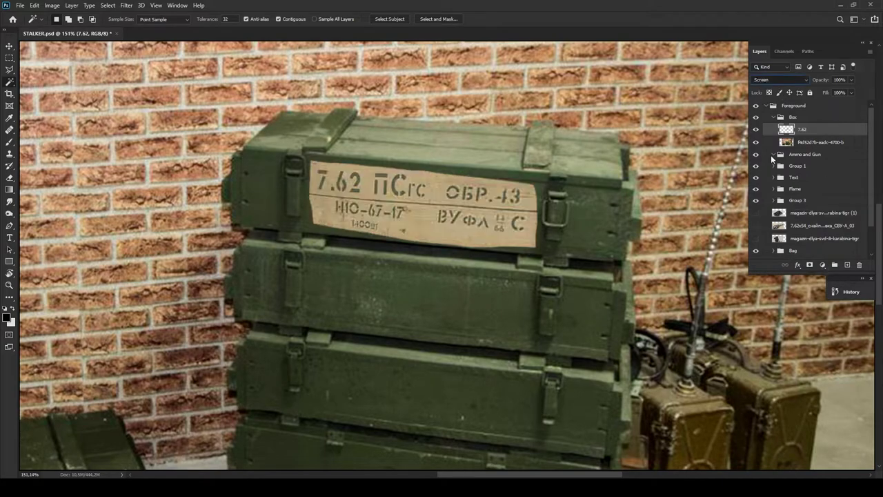
- Add a Levels adjustment clipped to the 7.62 lettering to adjust its tones
{"action": "left_click", "coordinate": [822, 264]}
{"action": "left_click_drag", "start_coordinate": [650, 161], "coordinate": [596, 162]}
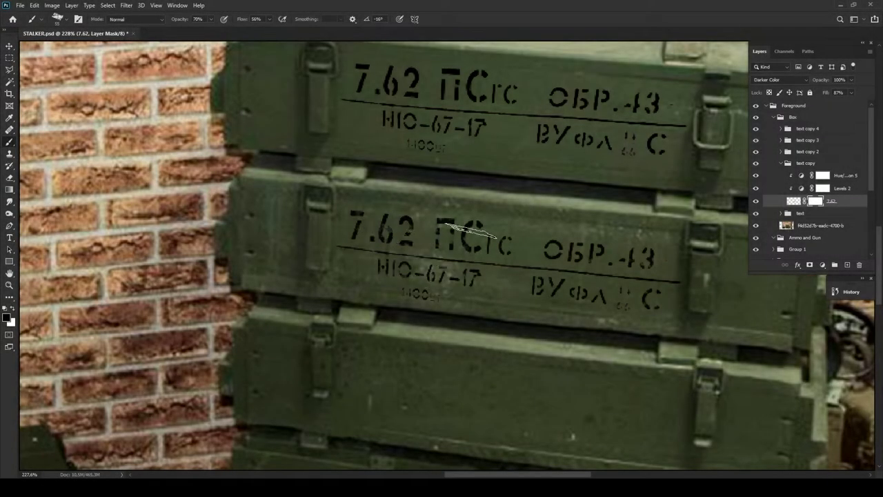
- Place the text copy 2 lettering on the third crate's front, scaled to about 89% height and skewed about 2°
{"action": "scroll", "coordinate": [633, 305], "scroll_direction": "down", "scroll_amount": 3}
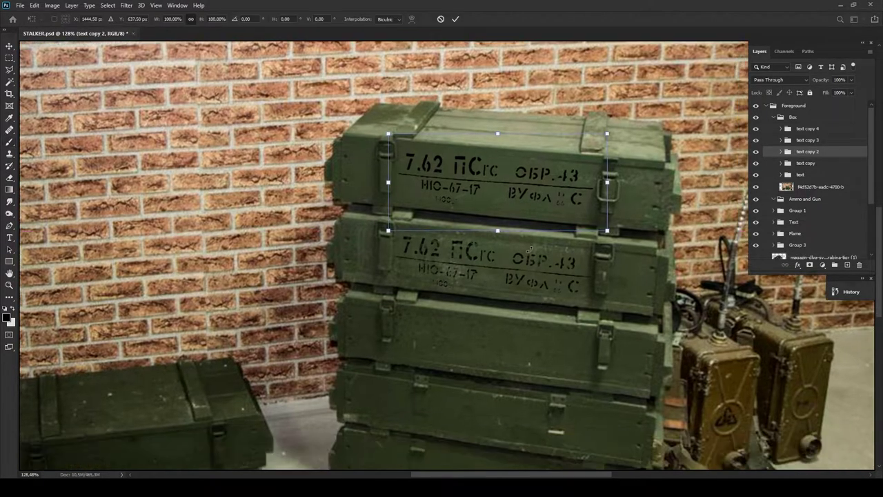
{"action": "key", "text": "ctrl+t"}
{"action": "left_click_drag", "start_coordinate": [492, 292], "coordinate": [494, 302]}
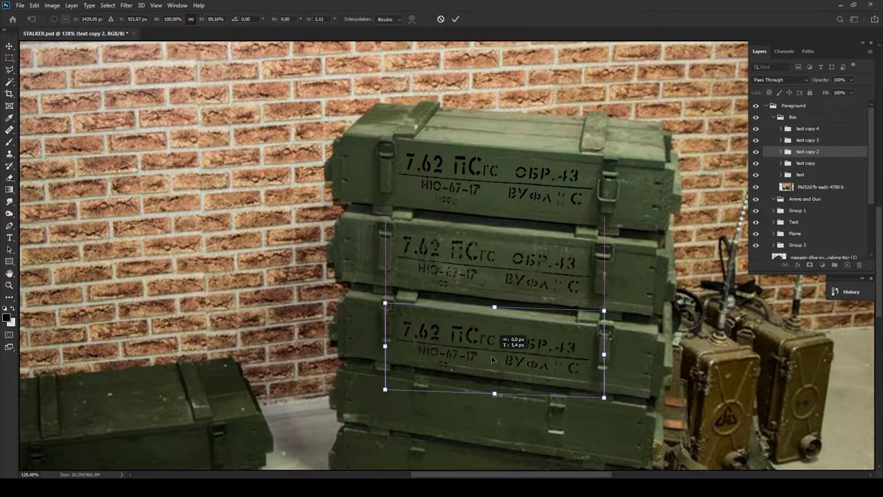
{"action": "left_click_drag", "start_coordinate": [604, 349], "coordinate": [580, 361]}
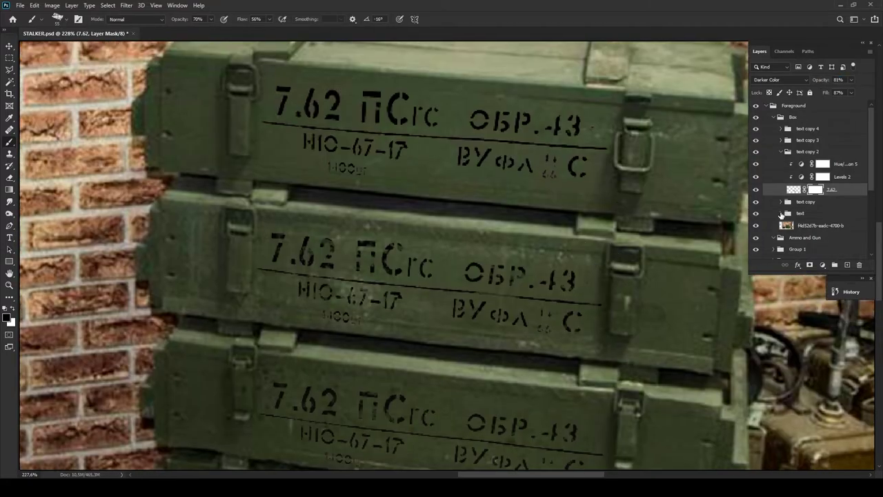
{"action": "left_click", "coordinate": [786, 251]}
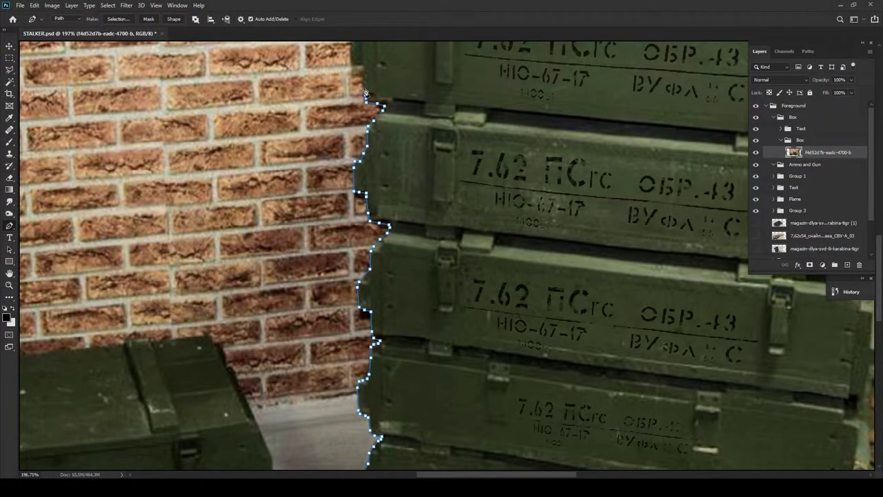
- Trace the outline of the stacked ammunition crates with the Pen tool to isolate them from the brick wall
{"action": "scroll", "coordinate": [386, 207], "scroll_direction": "up", "scroll_amount": 5}
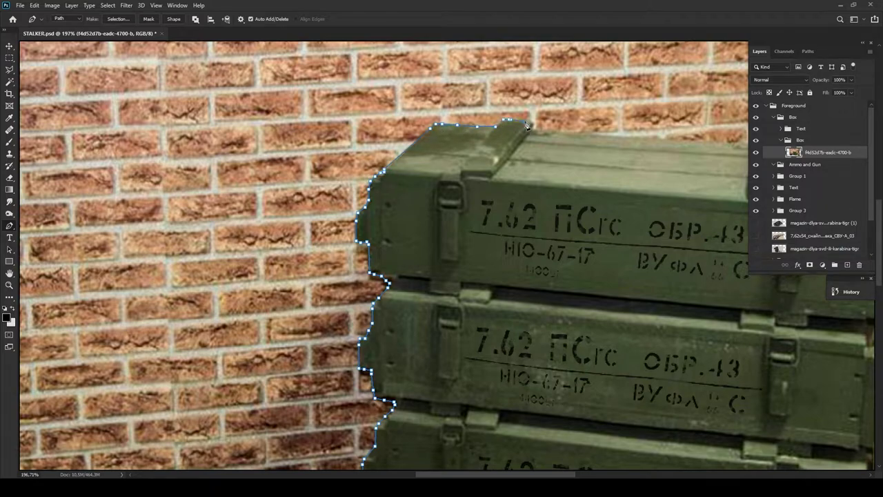
{"action": "left_click_drag", "start_coordinate": [527, 125], "coordinate": [324, 218]}
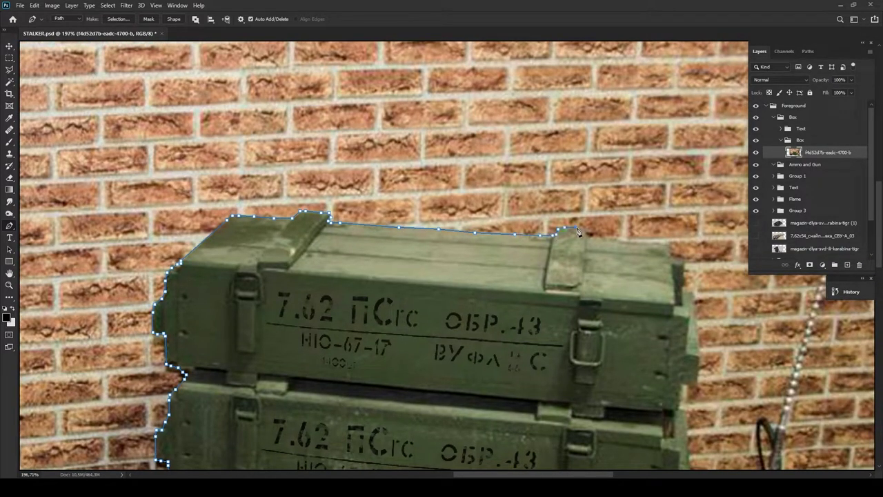
{"action": "left_click_drag", "start_coordinate": [686, 267], "coordinate": [607, 261]}
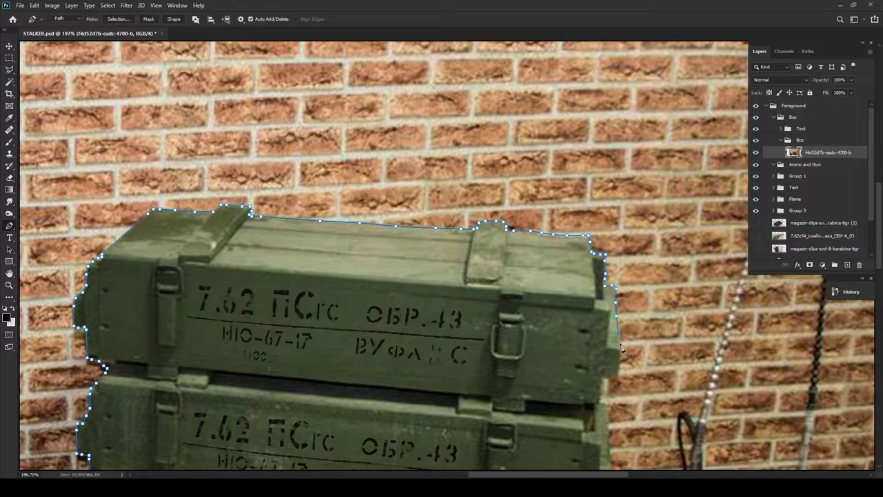
{"action": "left_click_drag", "start_coordinate": [605, 408], "coordinate": [570, 303]}
{"action": "left_click", "coordinate": [569, 411]}
{"action": "left_click_drag", "start_coordinate": [569, 411], "coordinate": [569, 361]}
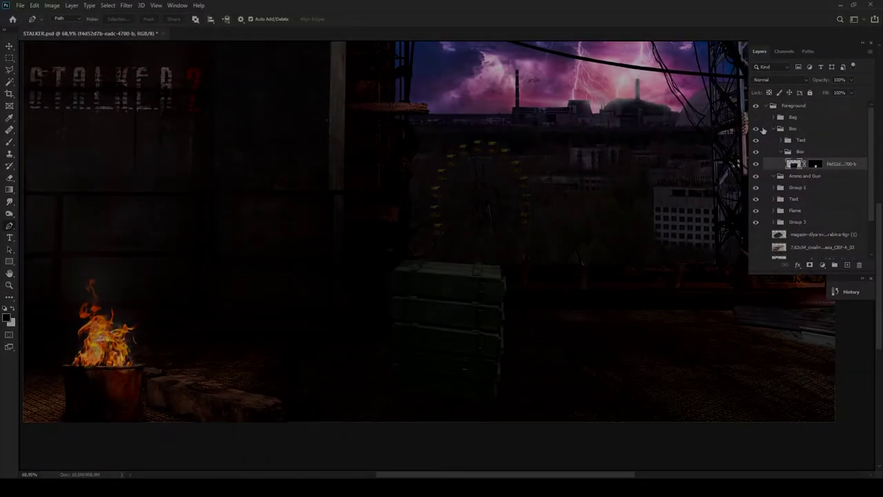
- Scale the Box group to about 88% and place the crate stack beside the room's pillar, against the dark wall
{"action": "key", "text": "ctrl+t"}
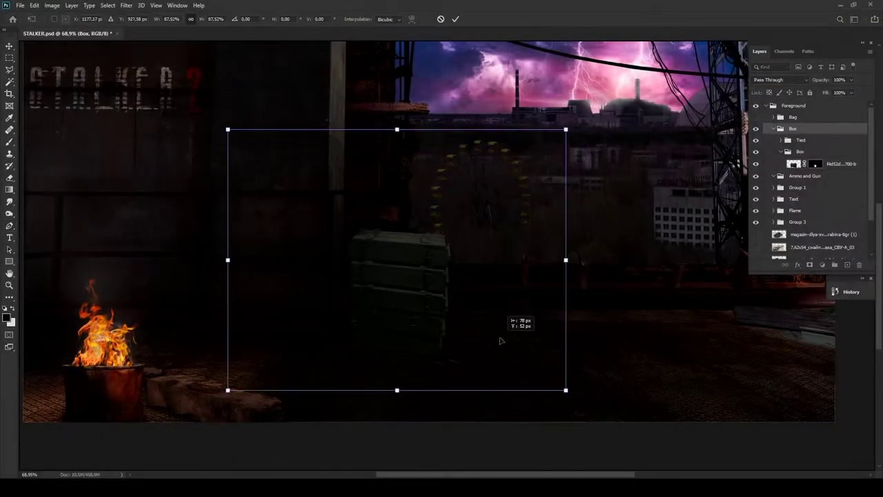
{"action": "left_click_drag", "start_coordinate": [498, 339], "coordinate": [381, 264]}
{"action": "key", "text": "Return"}
{"action": "key", "text": "p"}
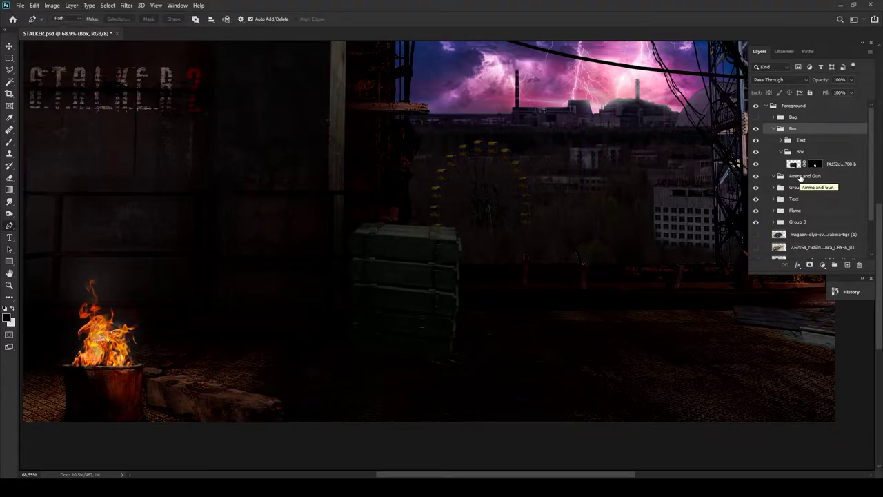
- Duplicate the masked crate photo layer as a gray dodge-and-burn layer and set its blend mode to Overlay
{"action": "left_click", "coordinate": [860, 165]}
{"action": "key", "text": "ctrl+t"}
{"action": "key", "text": "Escape"}
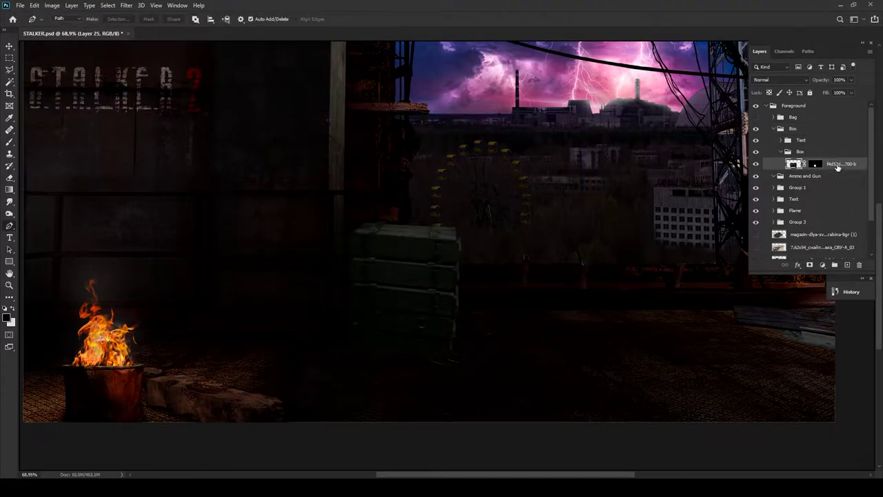
{"action": "key", "text": "ctrl+j"}
{"action": "key", "text": "o"}
{"action": "key", "text": "shift+alt+o"}
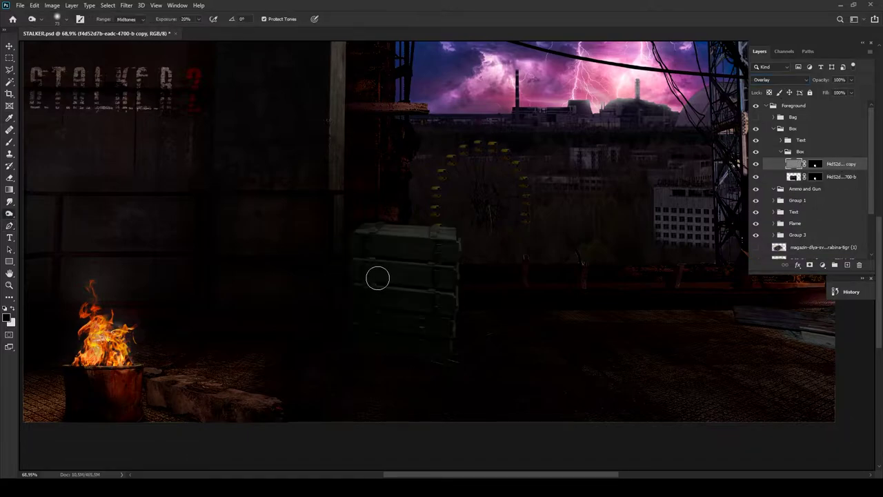
- Burn the crates' midtones at 20% exposure and set the Dodge tool's exposure to 30%
{"action": "scroll", "coordinate": [377, 278], "scroll_direction": "up", "scroll_amount": 3}
{"action": "left_click_drag", "start_coordinate": [421, 200], "coordinate": [354, 218]}
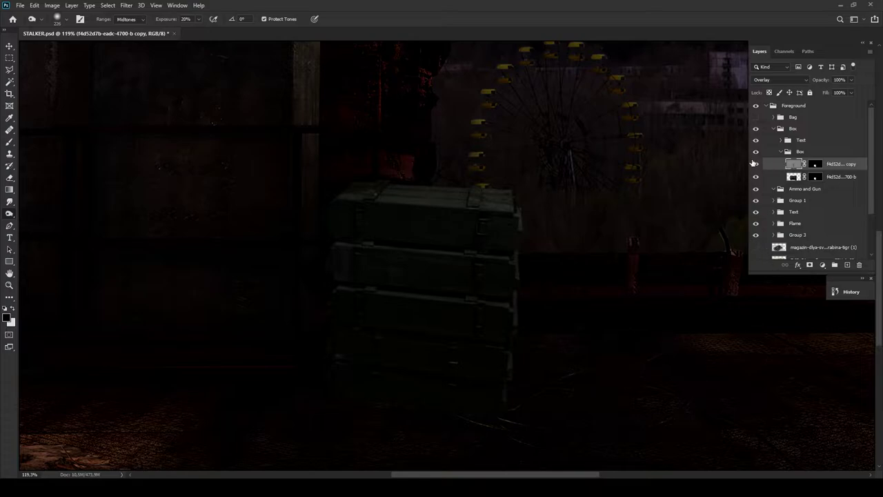
{"action": "left_click_drag", "start_coordinate": [388, 394], "coordinate": [349, 345]}
{"action": "left_click_drag", "start_coordinate": [153, 21], "coordinate": [160, 22]}
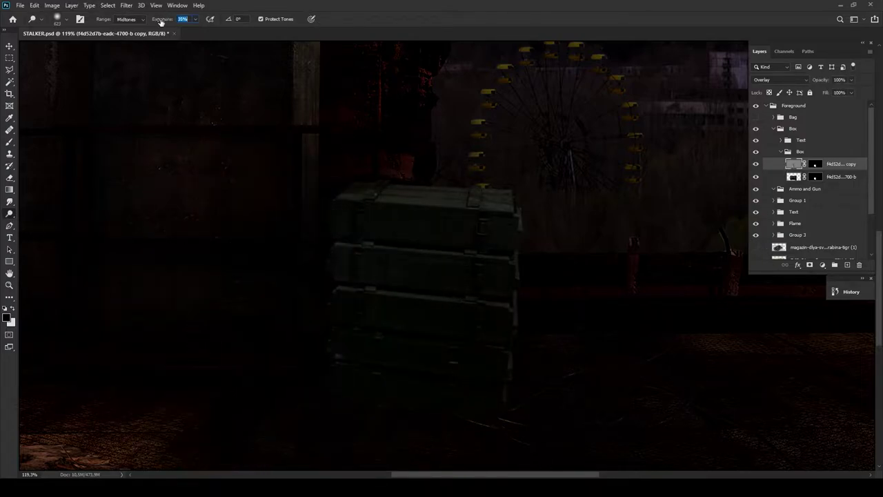
- Clip the dodge-and-burn layer to the crate photo and add a new layer beneath the crates named Shaddow
{"action": "key", "text": "ctrl+shift+alt+n"}
{"action": "left_click", "coordinate": [758, 171], "text": "alt"}
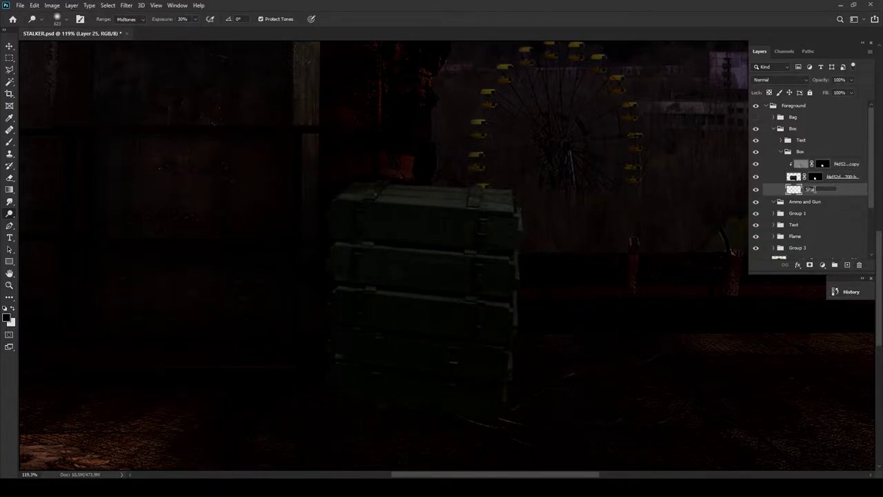
{"action": "type", "text": "ddow"}
{"action": "key", "text": "Return"}
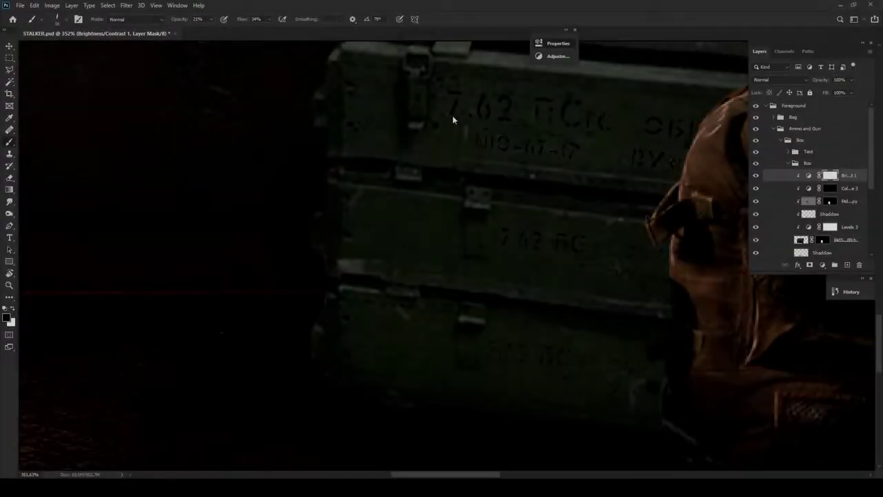
- Paint white on the Color Balance 3 mask along the crates' fire-facing edges with a 40% opacity brush
{"action": "left_click", "coordinate": [810, 176]}
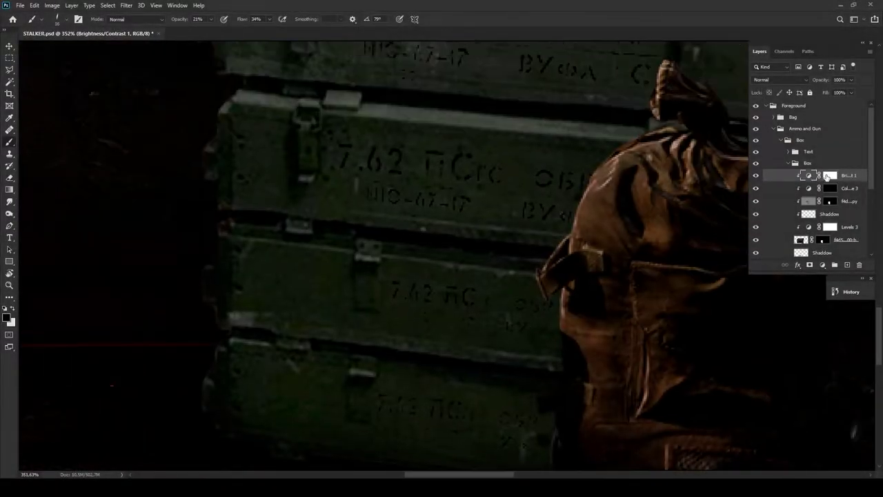
{"action": "left_click", "coordinate": [830, 187]}
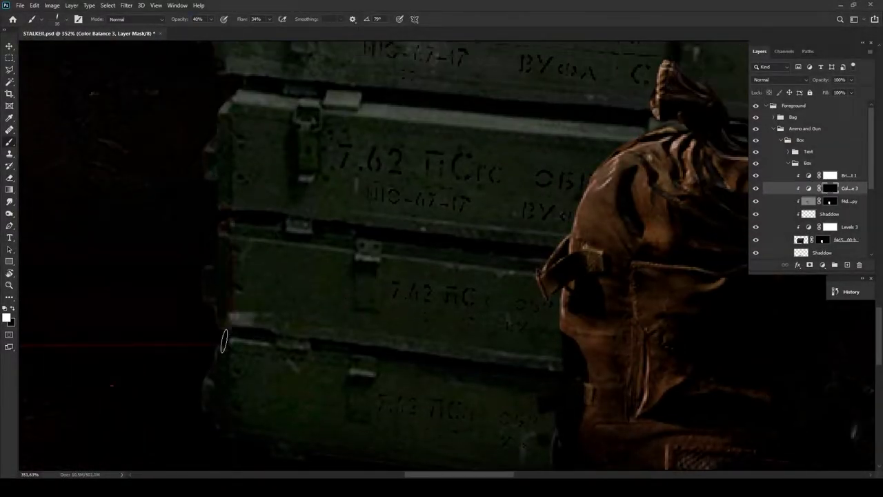
{"action": "scroll", "coordinate": [212, 314], "scroll_direction": "up", "scroll_amount": 2}
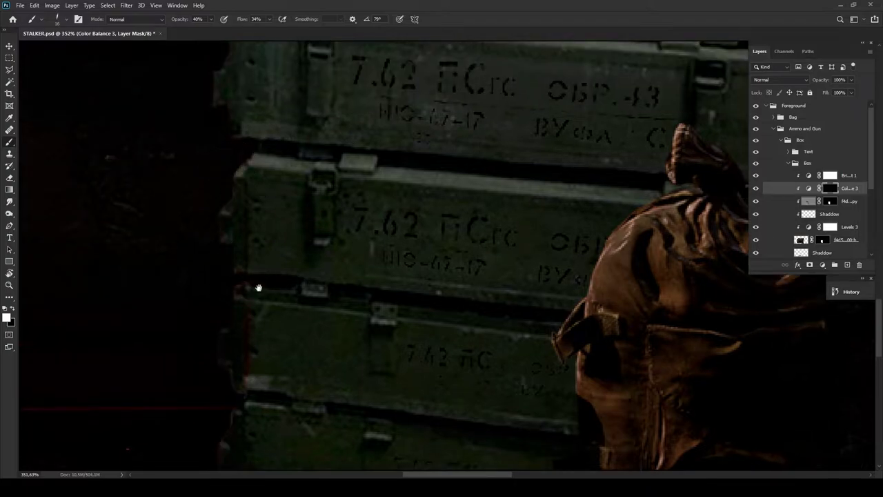
{"action": "scroll", "coordinate": [258, 287], "scroll_direction": "down", "scroll_amount": 2}
{"action": "scroll", "coordinate": [314, 226], "scroll_direction": "up", "scroll_amount": 2}
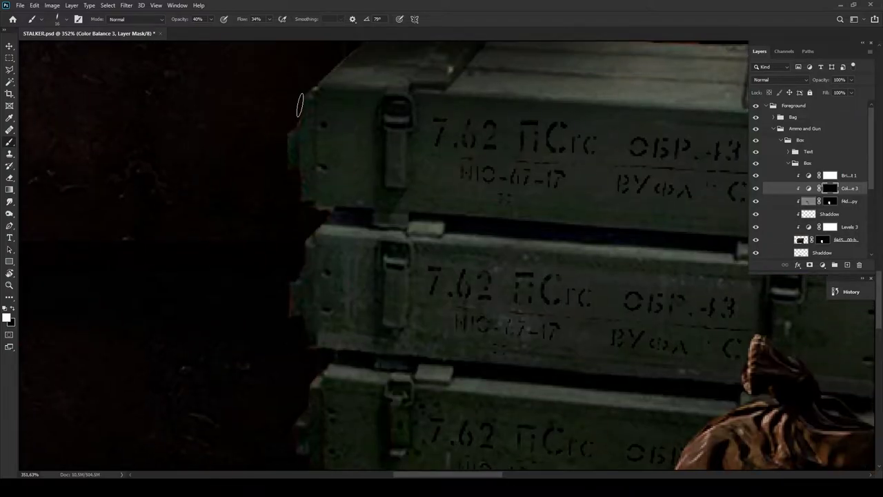
{"action": "scroll", "coordinate": [300, 105], "scroll_direction": "up", "scroll_amount": 3}
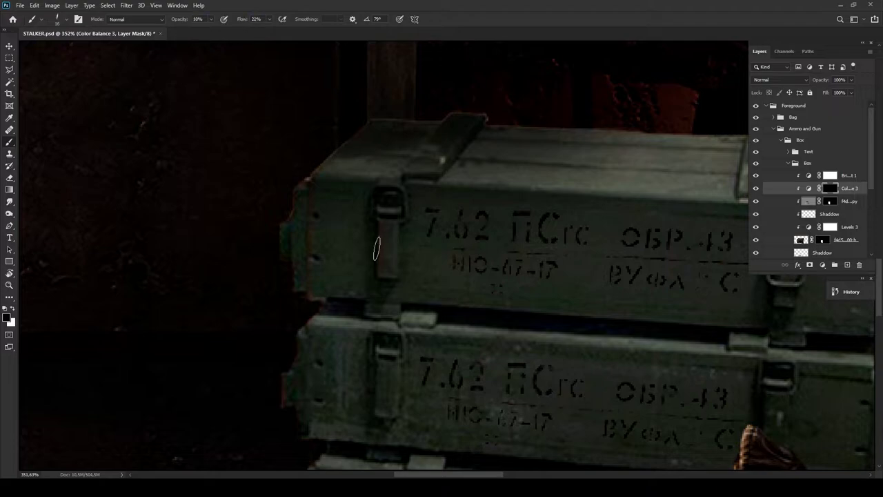
- Paint faint warm light onto the crates' latches and ends on the Color Balance 3 mask at 10% opacity, 22% flow
{"action": "scroll", "coordinate": [378, 271], "scroll_direction": "down", "scroll_amount": 1}
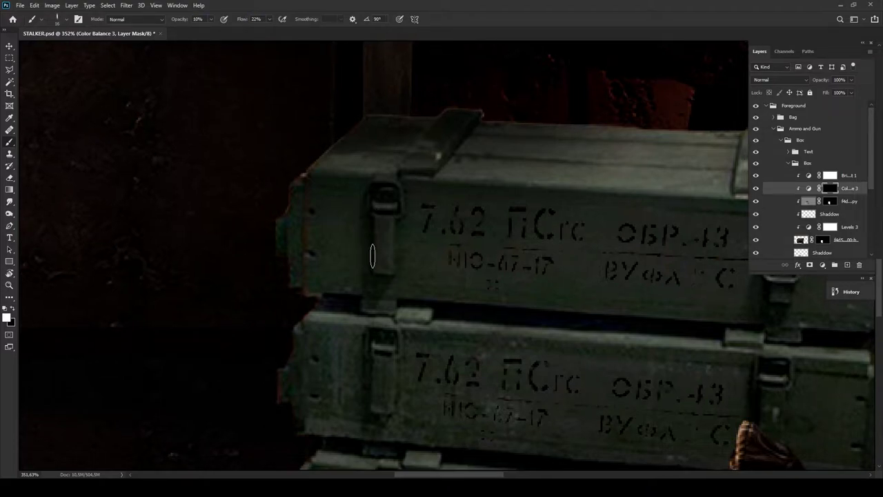
{"action": "scroll", "coordinate": [359, 302], "scroll_direction": "down", "scroll_amount": 1}
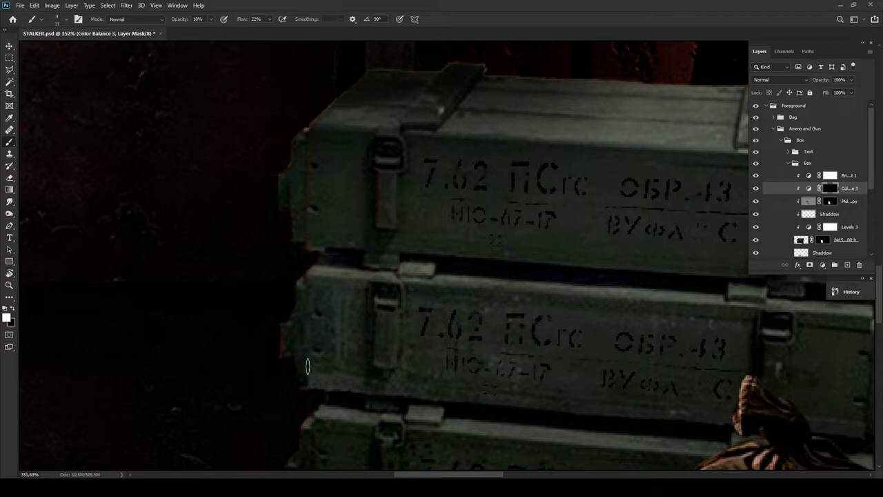
{"action": "scroll", "coordinate": [307, 366], "scroll_direction": "down", "scroll_amount": 3}
{"action": "scroll", "coordinate": [391, 306], "scroll_direction": "down", "scroll_amount": 3}
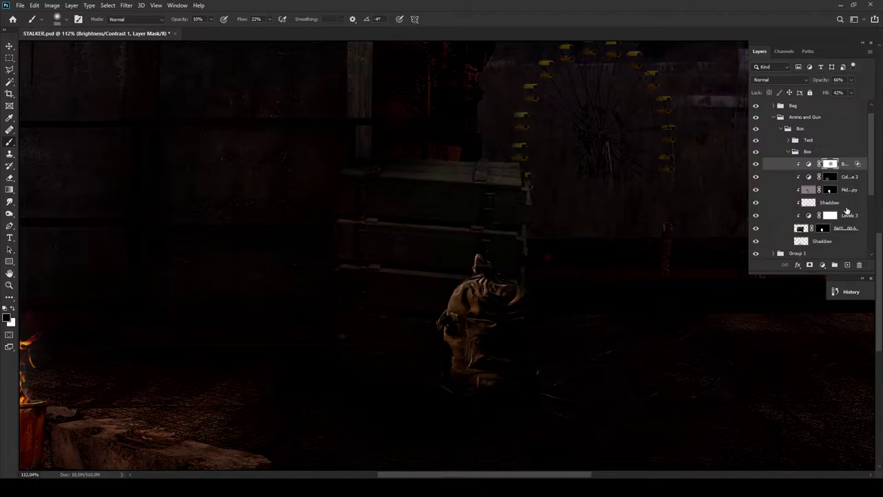
- Select the crates' Overlay dodge-and-burn layer and darken the stack with Burn on midtones at 20% exposure
{"action": "left_click", "coordinate": [828, 202]}
{"action": "left_click", "coordinate": [818, 81]}
{"action": "left_click", "coordinate": [761, 190]}
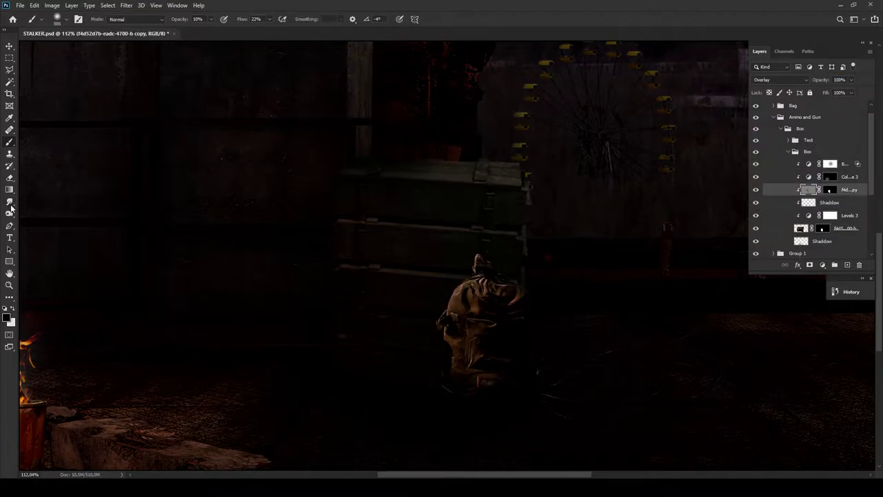
{"action": "key", "text": "o"}
{"action": "key", "text": "alt+bracketleft"}
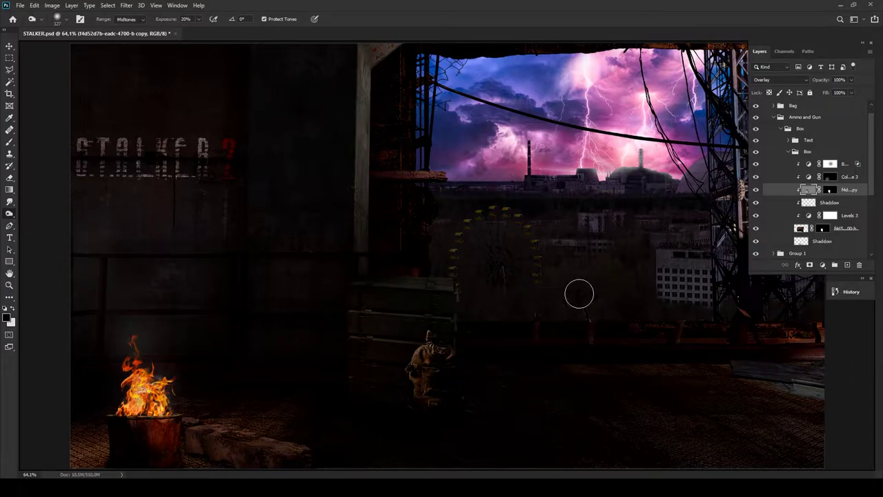
- Cut out the rifle in the 7,62x54 photo with a Pen path and refined selection, masking away the fabric background
{"action": "scroll", "coordinate": [579, 295], "scroll_direction": "up", "scroll_amount": 3}
{"action": "key", "text": "alt+shift+bracketright"}
{"action": "key", "text": "alt+shift+bracketright"}
{"action": "scroll", "coordinate": [409, 299], "scroll_direction": "up", "scroll_amount": 2}
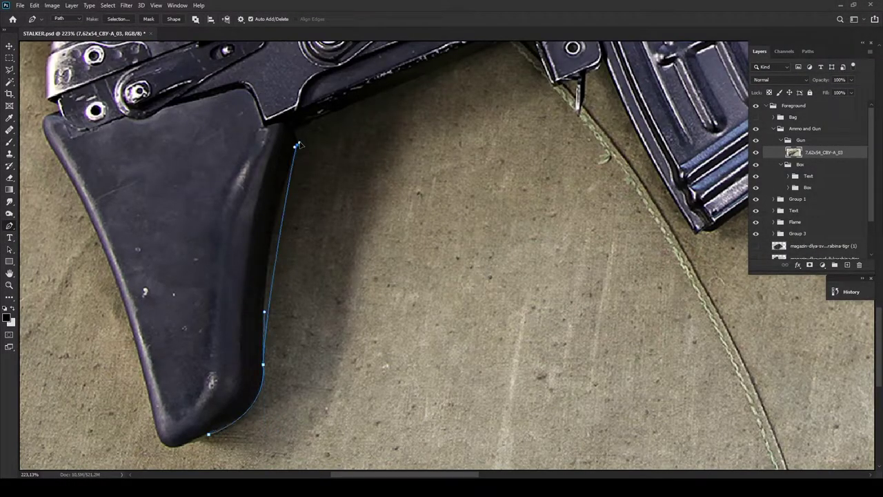
{"action": "scroll", "coordinate": [331, 62], "scroll_direction": "up", "scroll_amount": 5}
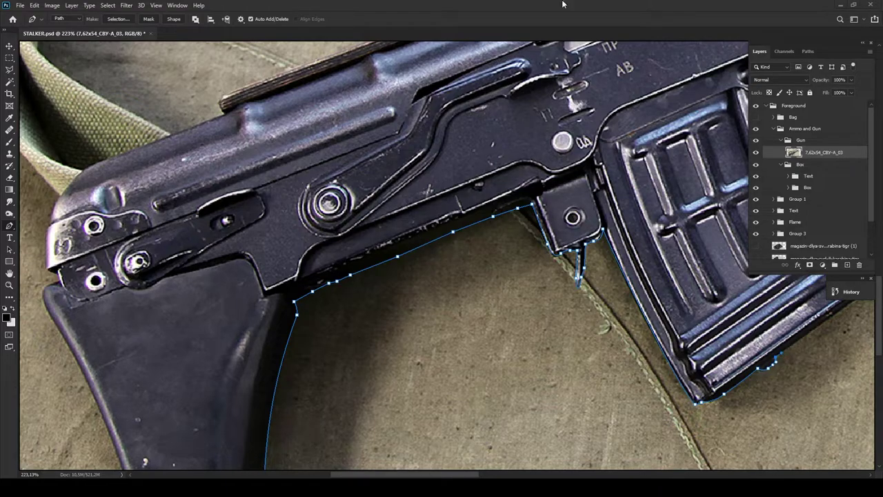
{"action": "scroll", "coordinate": [524, 356], "scroll_direction": "right", "scroll_amount": 10}
{"action": "scroll", "coordinate": [525, 356], "scroll_direction": "up", "scroll_amount": 2}
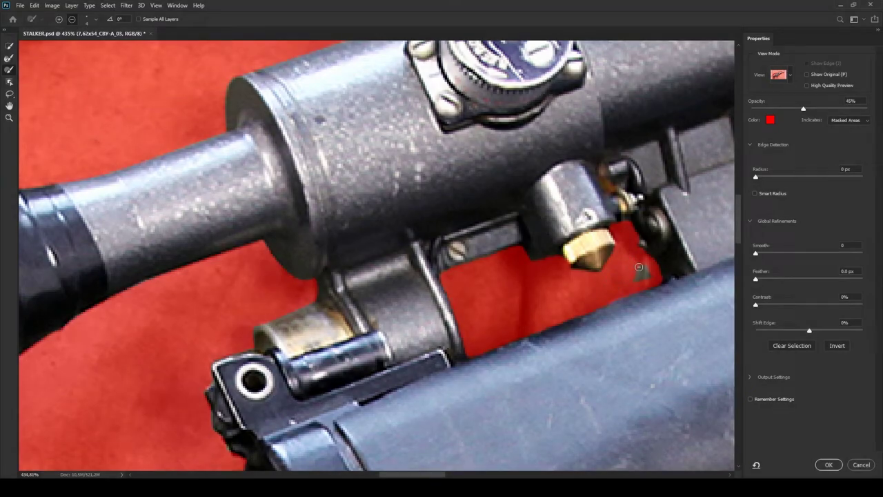
{"action": "key", "text": "ctrl+0"}
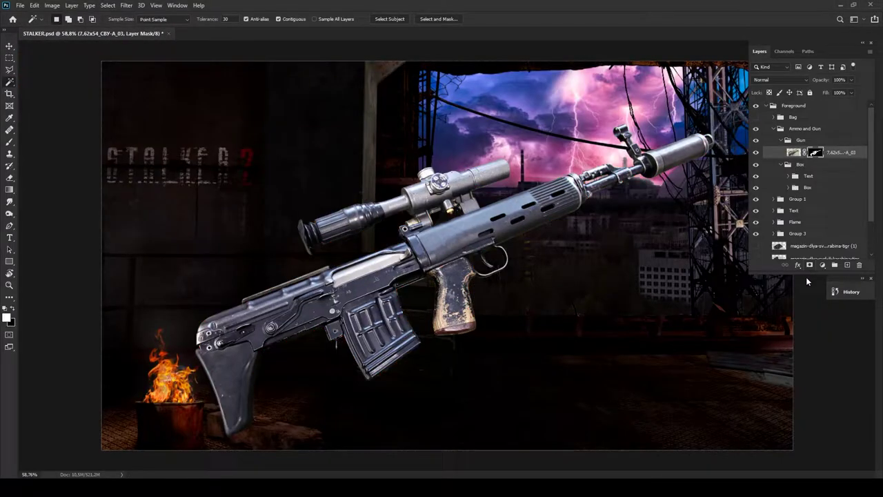
- Scale the cut-out rifle to about 31%, rotate it about -59° to stand upright, and place it at the ammo crates
{"action": "key", "text": "ctrl+t"}
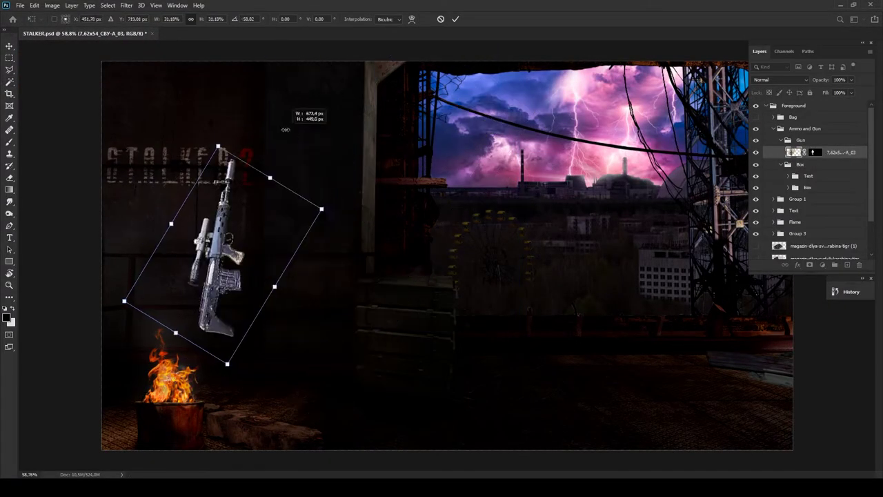
{"action": "left_click_drag", "start_coordinate": [272, 267], "coordinate": [416, 364]}
{"action": "key", "text": "Return"}
{"action": "key", "text": "w"}
{"action": "scroll", "coordinate": [416, 364], "scroll_direction": "up", "scroll_amount": 5}
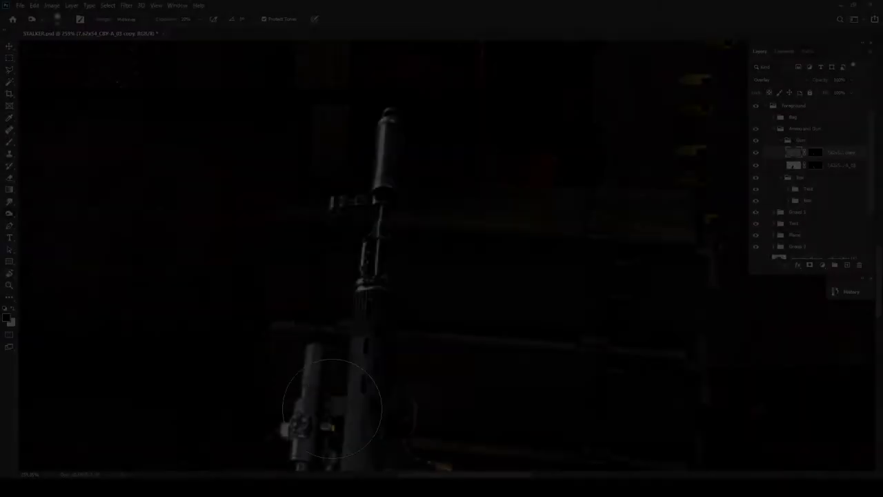
- Darken the rifle, from muzzle to magazine and stock, on its Overlay copy layer with Burn on midtones at 20% exposure
{"action": "scroll", "coordinate": [316, 406], "scroll_direction": "down", "scroll_amount": 3}
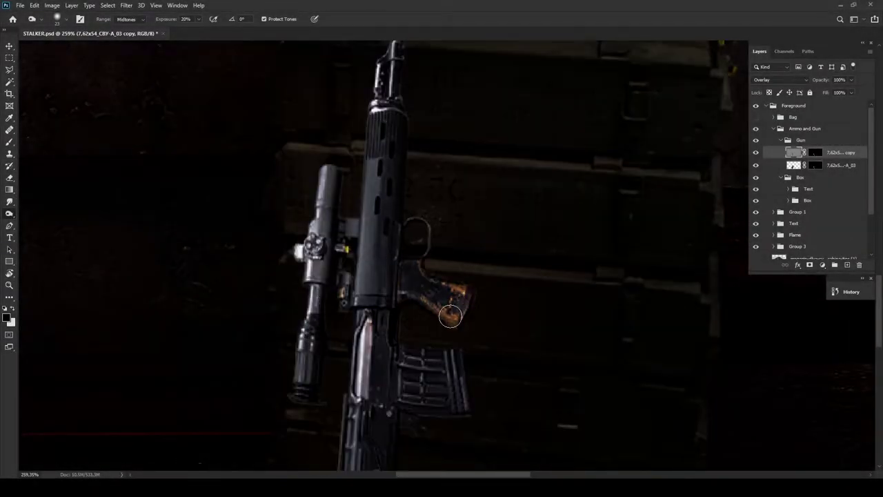
{"action": "key", "text": "bracketright"}
{"action": "key", "text": "bracketright"}
{"action": "key", "text": "bracketright"}
{"action": "key", "text": "bracketright"}
{"action": "scroll", "coordinate": [384, 424], "scroll_direction": "down", "scroll_amount": 2}
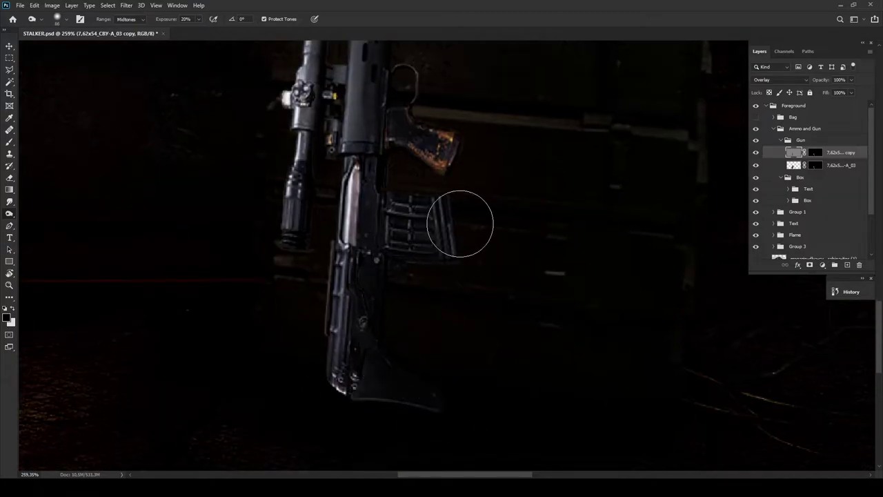
{"action": "scroll", "coordinate": [453, 227], "scroll_direction": "up", "scroll_amount": 1}
{"action": "key", "text": "alt+bracketleft"}
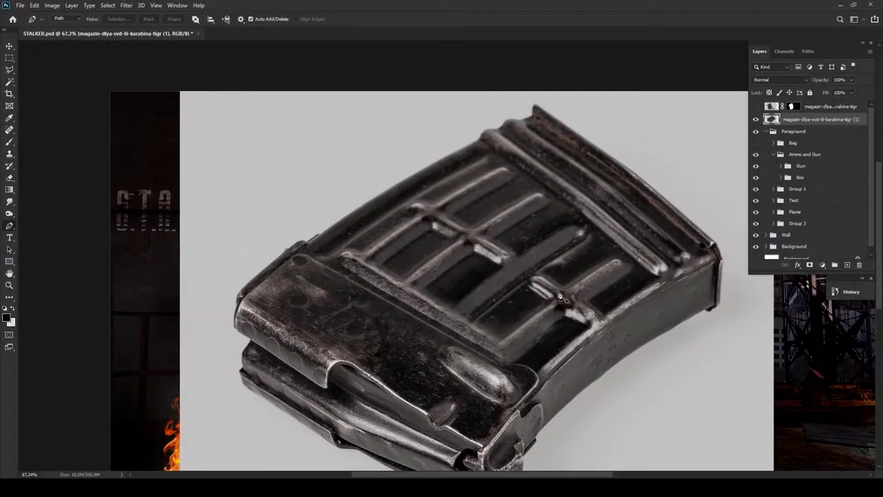
- Trace a Pen path around the loose rifle magazine in the photo to cut it out from its grey background
{"action": "left_click", "coordinate": [755, 107]}
{"action": "left_click", "coordinate": [755, 106]}
{"action": "scroll", "coordinate": [481, 385], "scroll_direction": "up", "scroll_amount": 2}
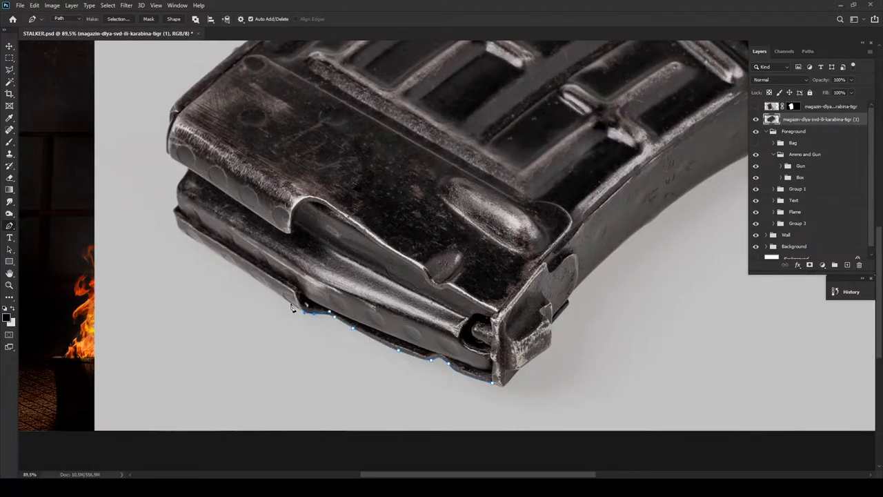
{"action": "scroll", "coordinate": [293, 307], "scroll_direction": "up", "scroll_amount": 2}
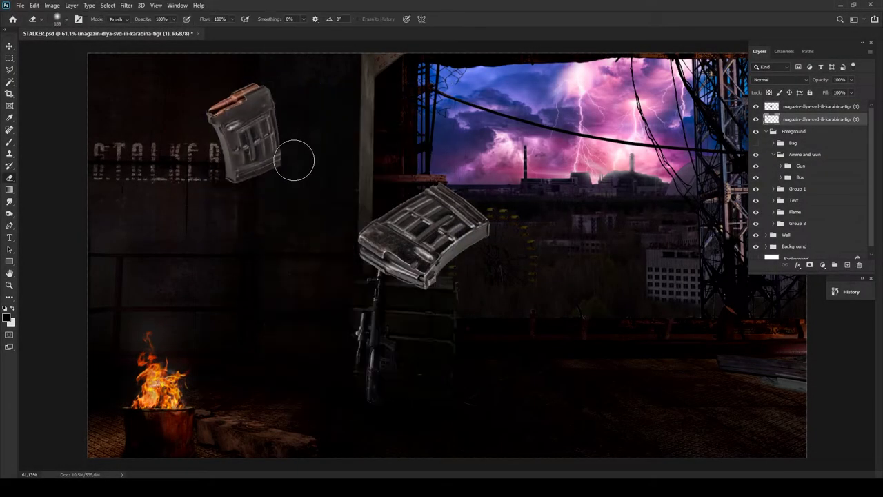
- Scale the cut-out magazine to about 37% and position it near the ammo crates
{"action": "key", "text": "ctrl+t"}
{"action": "left_click_drag", "start_coordinate": [572, 158], "coordinate": [477, 221]}
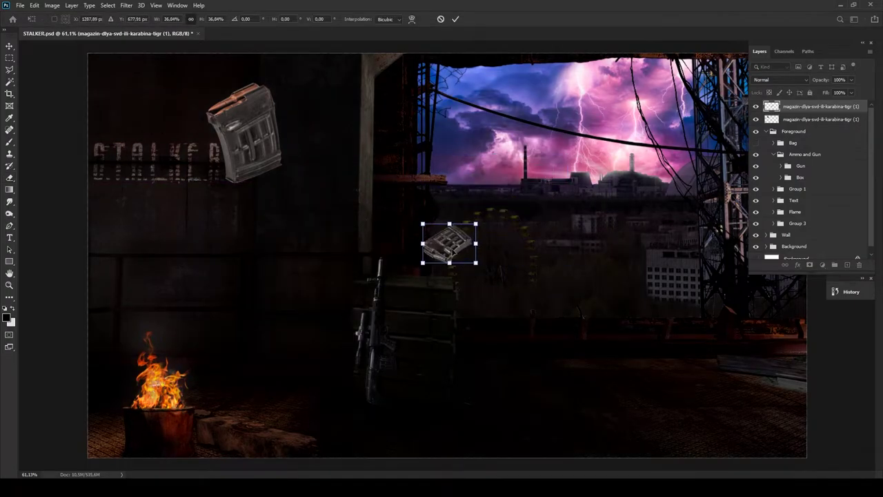
{"action": "left_click_drag", "start_coordinate": [482, 271], "coordinate": [514, 284]}
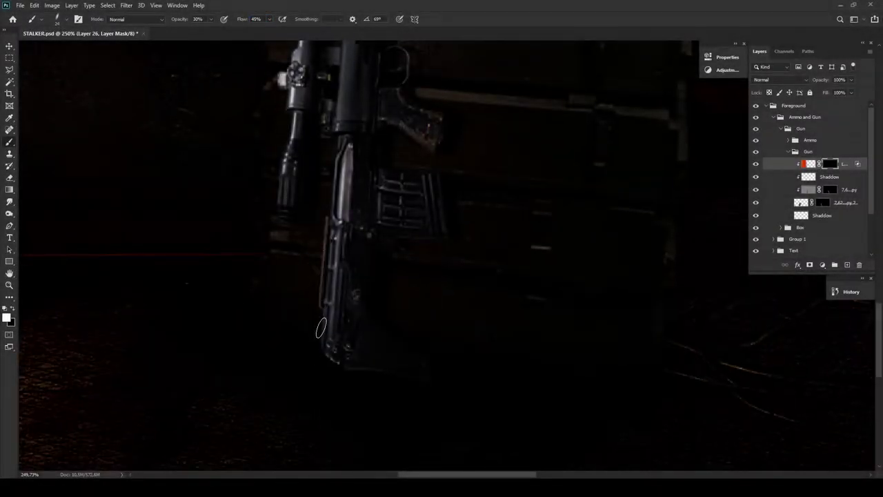
- Paint faint warm light along the rifle stock and scope edges on Layer 26's mask at 30% opacity, 45% flow
{"action": "scroll", "coordinate": [293, 299], "scroll_direction": "up", "scroll_amount": 3}
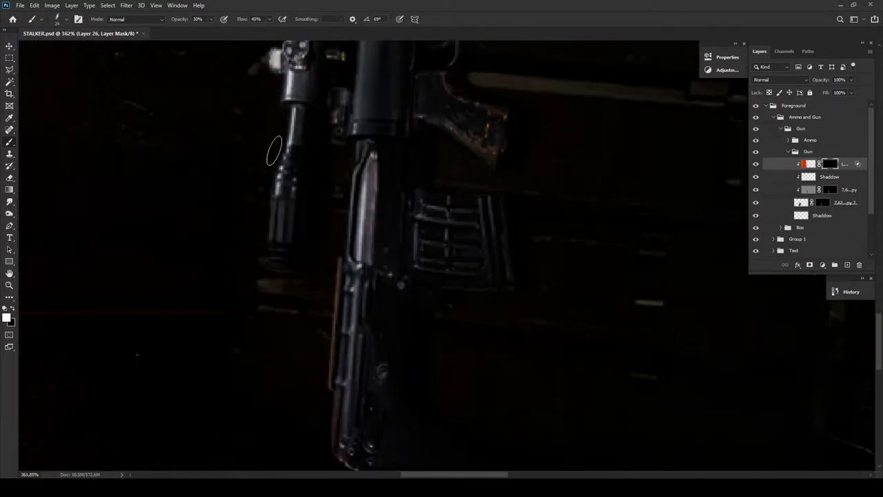
{"action": "scroll", "coordinate": [272, 287], "scroll_direction": "up", "scroll_amount": 3}
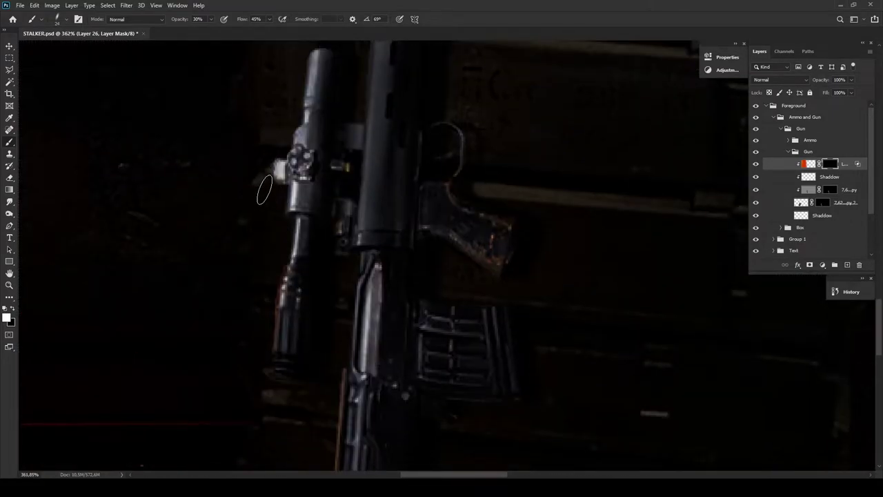
{"action": "scroll", "coordinate": [265, 188], "scroll_direction": "up", "scroll_amount": 3}
{"action": "scroll", "coordinate": [299, 425], "scroll_direction": "down", "scroll_amount": 4}
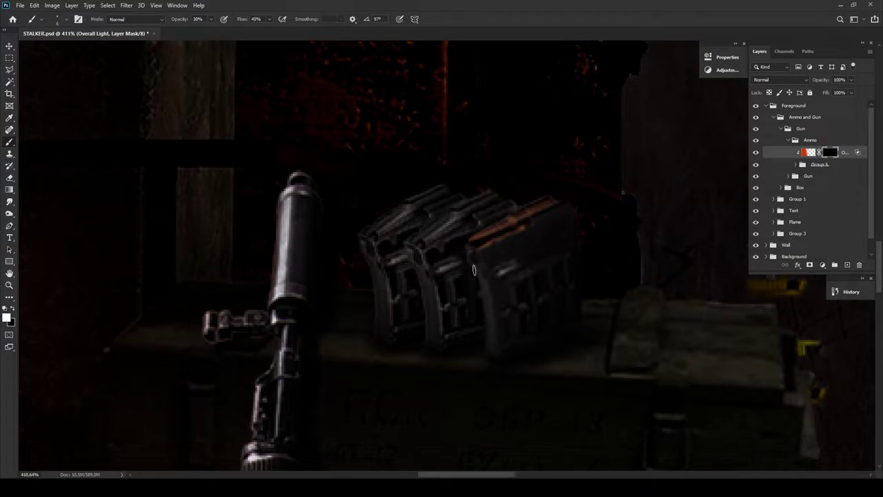
- Enlarge the brush and paint warm light onto the magazines on the Overall Light mask at 30% opacity, 45% flow
{"action": "key", "text": "bracketright"}
{"action": "key", "text": "bracketright"}
{"action": "key", "text": "bracketright"}
{"action": "key", "text": "bracketright"}
{"action": "key", "text": "bracketright"}
{"action": "key", "text": "bracketright"}
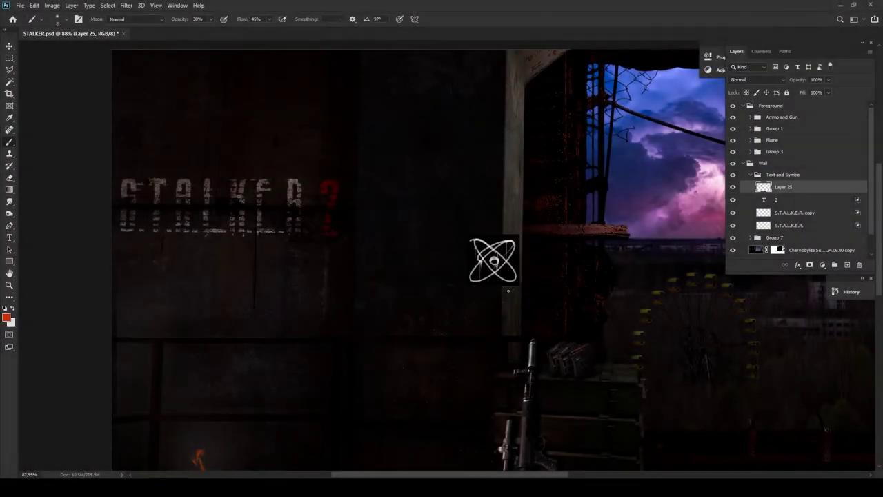
- Place the atom symbol under the end of the wall title, rotated about 17°, with Linear Dodge (Add) blending and 95% fill
{"action": "key", "text": "ctrl+t"}
{"action": "left_click_drag", "start_coordinate": [492, 260], "coordinate": [307, 276]}
{"action": "left_click_drag", "start_coordinate": [339, 302], "coordinate": [345, 276]}
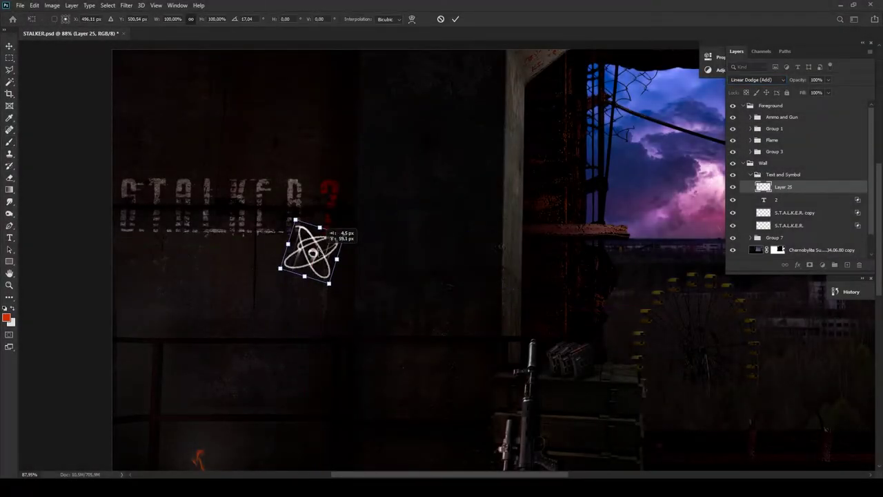
{"action": "key", "text": "Return"}
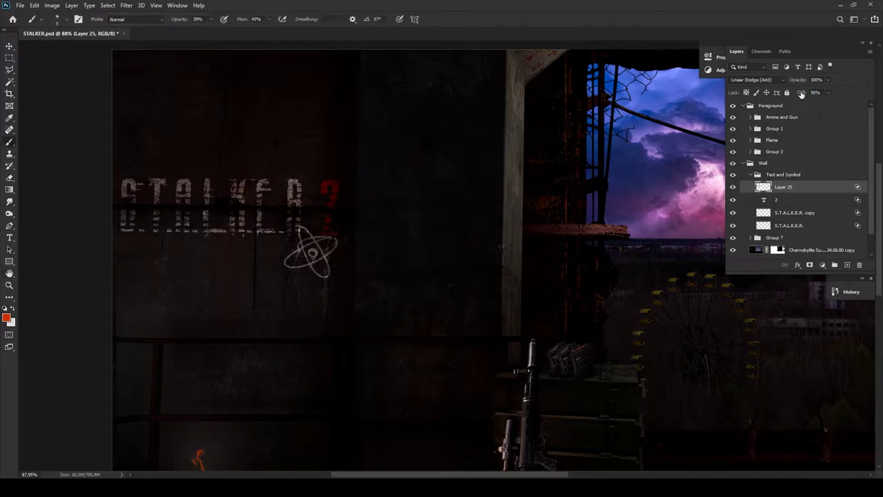
{"action": "scroll", "coordinate": [310, 252], "scroll_direction": "up", "scroll_amount": 5}
{"action": "key", "text": "ctrl+0"}
{"action": "key", "text": "ctrl+t"}
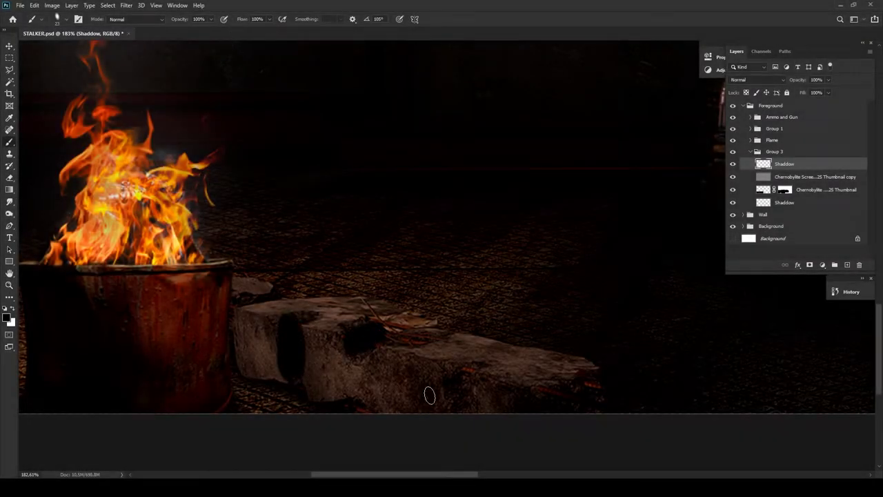
- Try painting black shadow over the far end of the concrete block beside the barrel at 100% opacity
{"action": "mouse_move", "coordinate": [429, 394]}
{"action": "left_mouse_down"}
{"action": "mouse_move", "coordinate": [570, 387]}
{"action": "mouse_move", "coordinate": [561, 349]}
{"action": "left_mouse_up"}
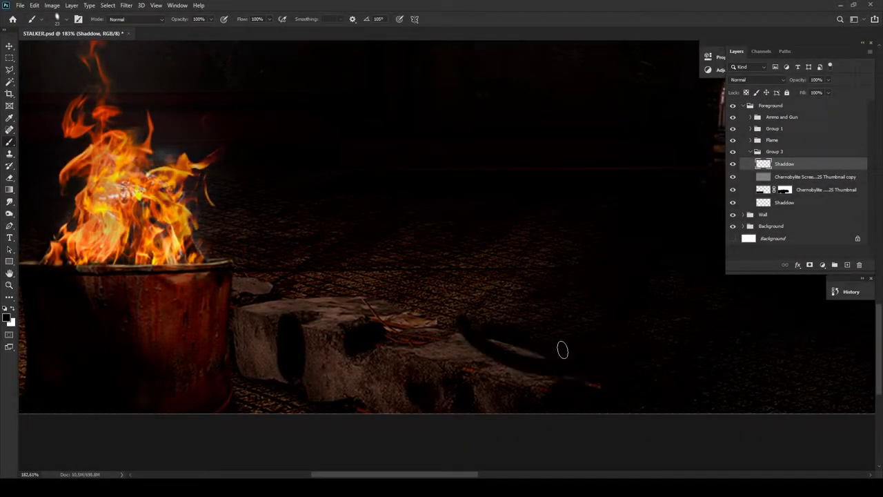
{"action": "key", "text": "ctrl+z"}
{"action": "key", "text": "ctrl+z"}
{"action": "key", "text": "alt+bracketleft"}
{"action": "scroll", "coordinate": [275, 271], "scroll_direction": "down", "scroll_amount": 1}
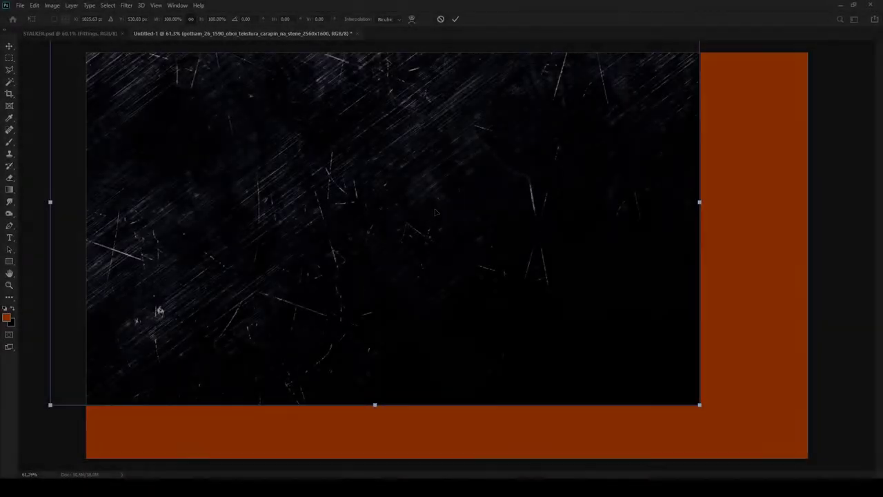
- Turn the scratch texture 180° over the orange canvas and place the cracked-glass texture in the canvas's upper-left corner at about 53%
{"action": "left_click_drag", "start_coordinate": [158, 309], "coordinate": [244, 360]}
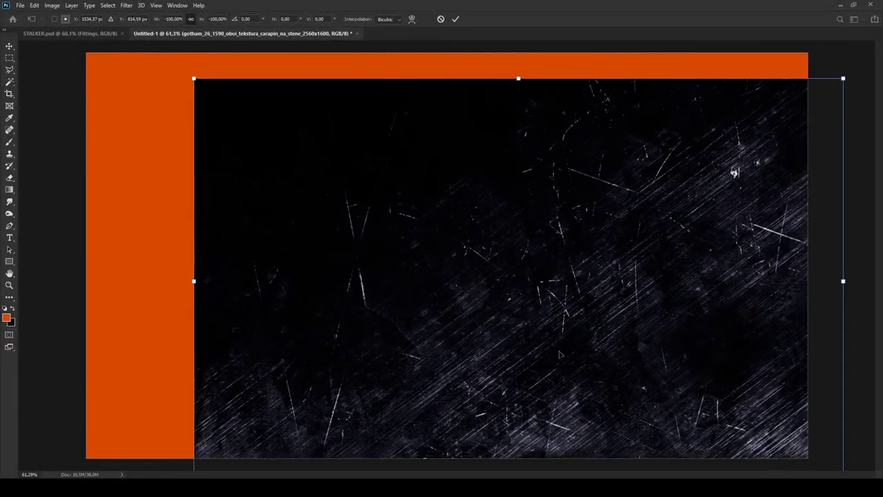
{"action": "left_click_drag", "start_coordinate": [560, 354], "coordinate": [449, 326]}
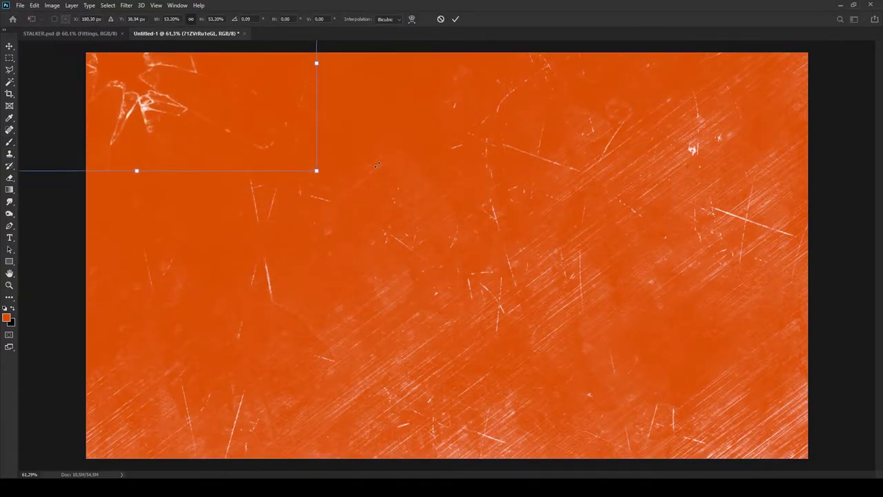
{"action": "left_click_drag", "start_coordinate": [377, 164], "coordinate": [248, 288]}
{"action": "key", "text": "Return"}
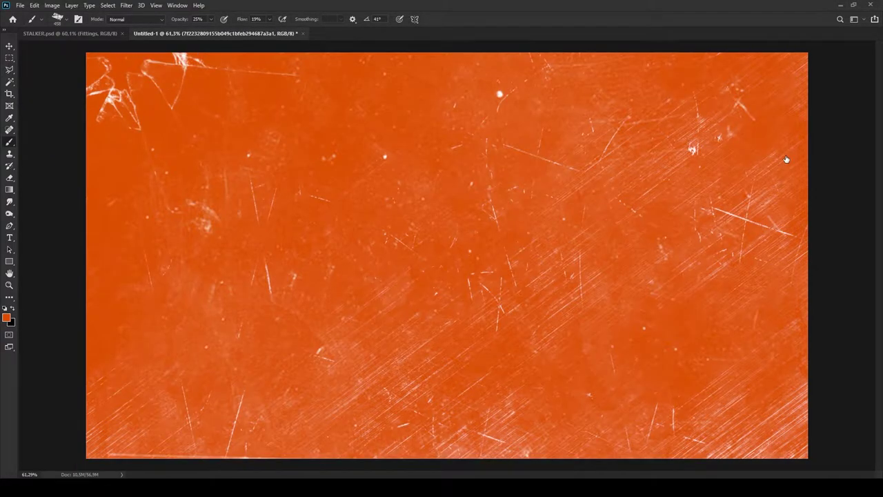
- Scale the dusty scratch texture to about 56% over the canvas's upper-left area, undoing the rotated copy's transform
{"action": "key", "text": "ctrl+t"}
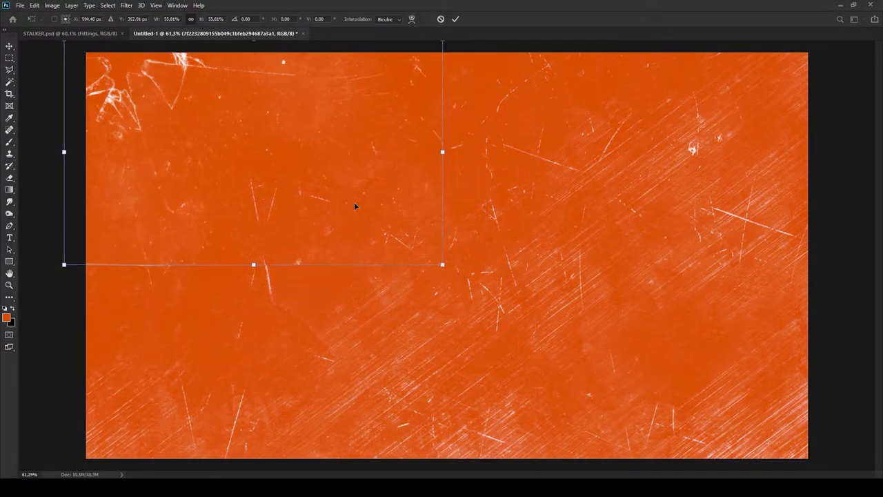
{"action": "left_click_drag", "start_coordinate": [355, 206], "coordinate": [354, 203]}
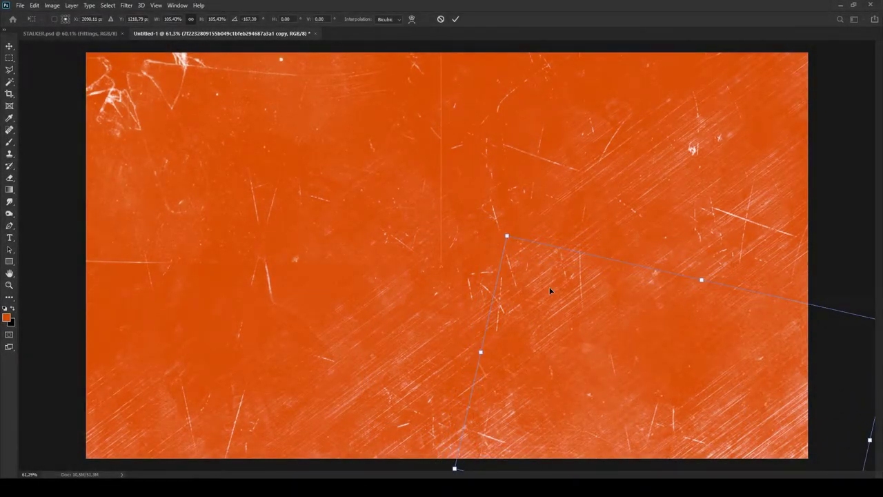
{"action": "key", "text": "ctrl+z"}
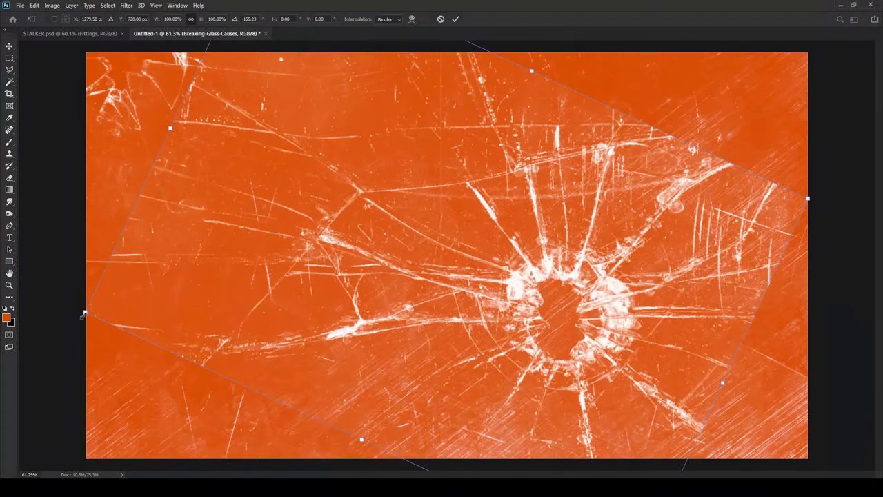
- Scale the Breaking-Glass texture to about 68%, rotate it about -38°, and place its bullet hole in the canvas's lower-right corner
{"action": "left_click_drag", "start_coordinate": [516, 180], "coordinate": [640, 278]}
{"action": "scroll", "coordinate": [639, 278], "scroll_direction": "up", "scroll_amount": 2}
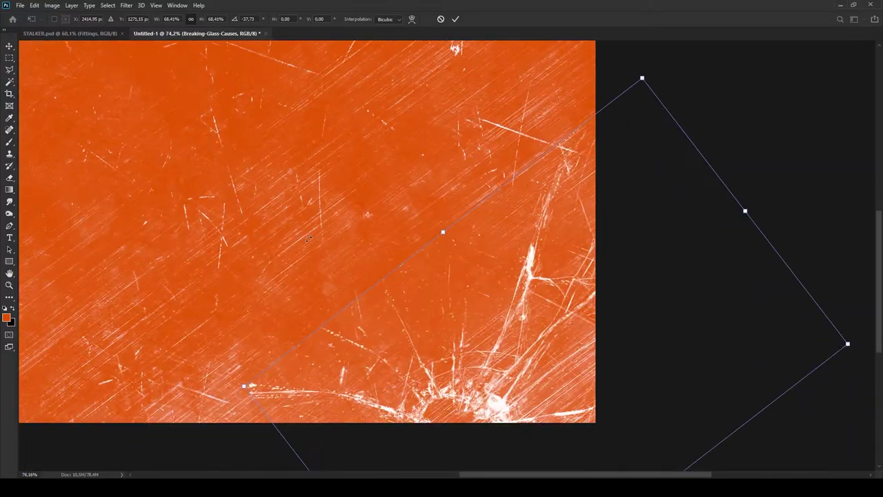
{"action": "left_click_drag", "start_coordinate": [303, 156], "coordinate": [271, 187]}
{"action": "scroll", "coordinate": [271, 188], "scroll_direction": "left", "scroll_amount": 1}
{"action": "key", "text": "Return"}
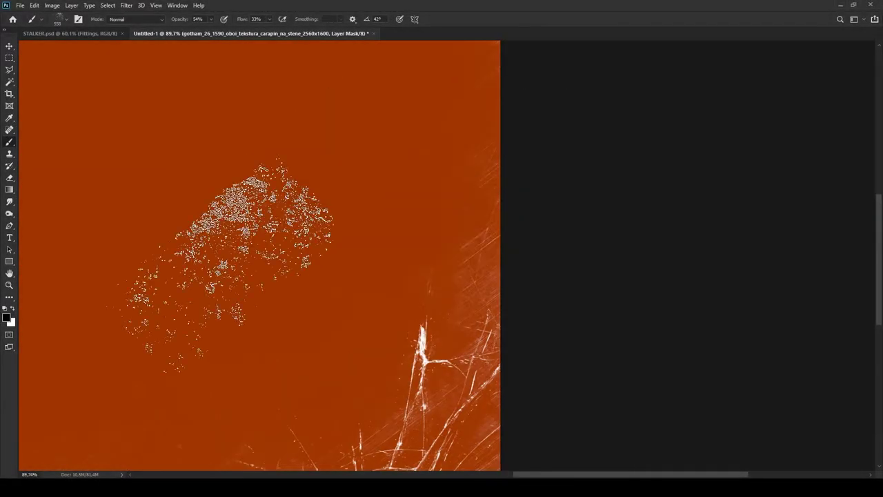
- Mask the large scratch texture out of the canvas centre with a black speckled brush at 54% opacity
{"action": "key", "text": "ctrl+0"}
{"action": "scroll", "coordinate": [323, 441], "scroll_direction": "up", "scroll_amount": 2}
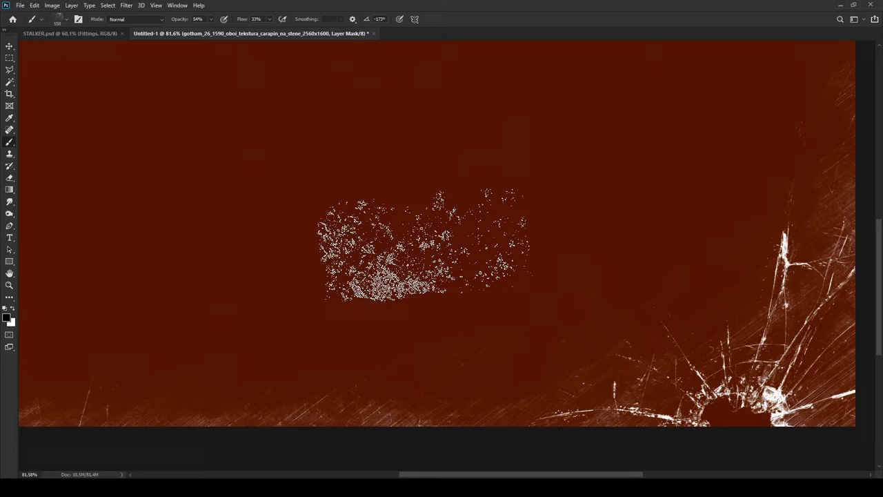
{"action": "scroll", "coordinate": [424, 245], "scroll_direction": "right", "scroll_amount": 5}
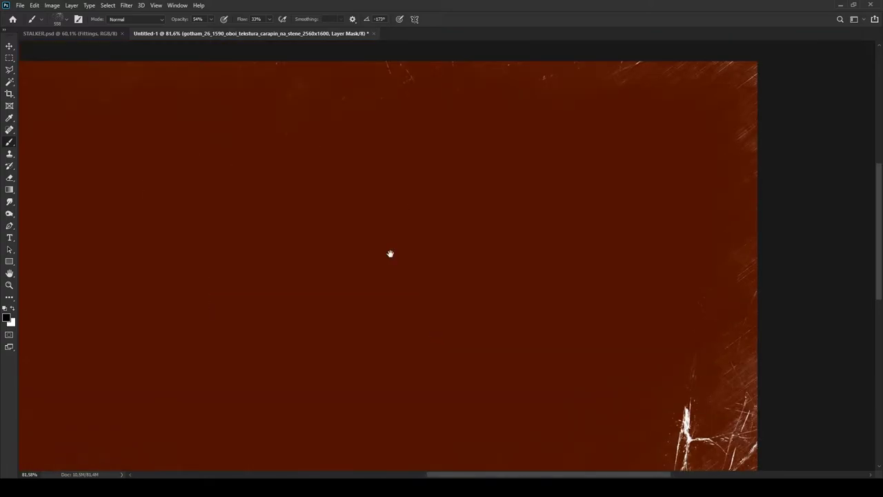
{"action": "scroll", "coordinate": [391, 252], "scroll_direction": "up", "scroll_amount": 3}
{"action": "scroll", "coordinate": [611, 256], "scroll_direction": "left", "scroll_amount": 10}
{"action": "scroll", "coordinate": [407, 231], "scroll_direction": "down", "scroll_amount": 2}
{"action": "scroll", "coordinate": [609, 288], "scroll_direction": "right", "scroll_amount": 10}
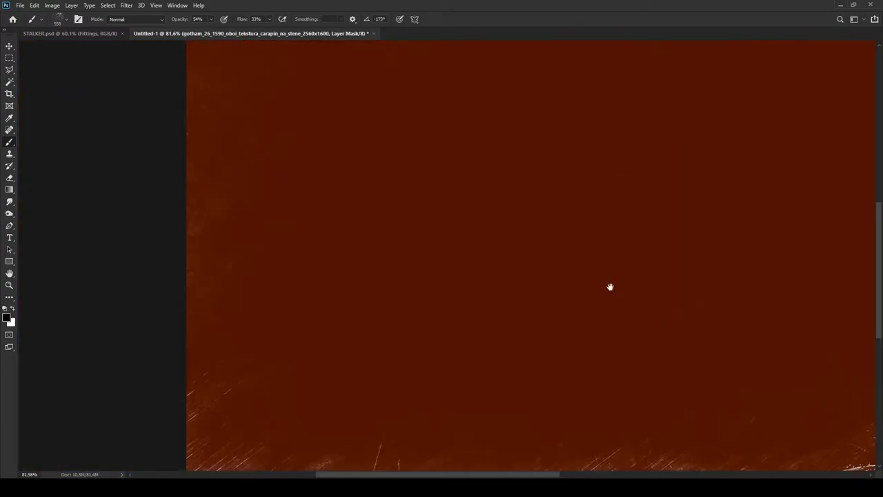
- Rotate the brush tip and mask out the scratch texture along the canvas edges with a textured brush at 84% opacity, 44% flow
{"action": "key", "text": "shift+Left"}
{"action": "key", "text": "shift+Left"}
{"action": "key", "text": "shift+Left"}
{"action": "key", "text": "shift+Left"}
{"action": "key", "text": "shift+Left"}
{"action": "key", "text": "shift+Left"}
{"action": "key", "text": "shift+Left"}
{"action": "key", "text": "Left"}
{"action": "key", "text": "Left"}
{"action": "key", "text": "Left"}
{"action": "key", "text": "Left"}
{"action": "key", "text": "Left"}
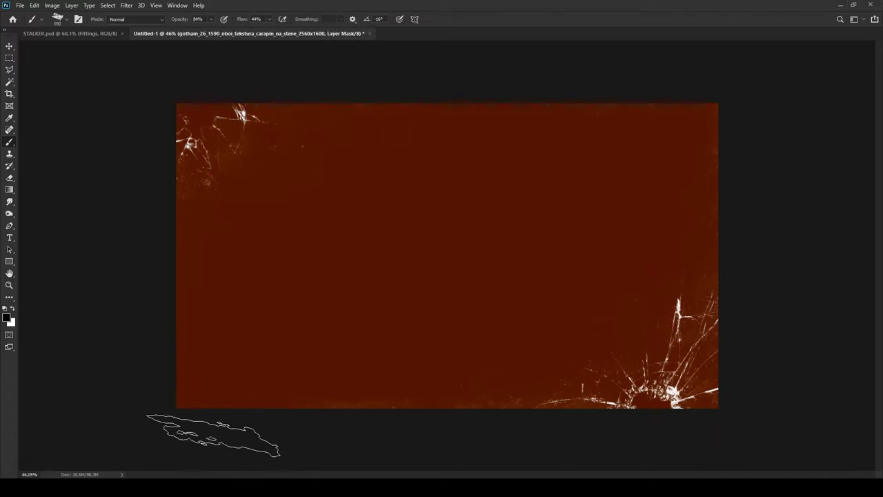
- Duplicate the scratch texture and shift the copy so it covers only the canvas's left third
{"action": "key", "text": "ctrl+t"}
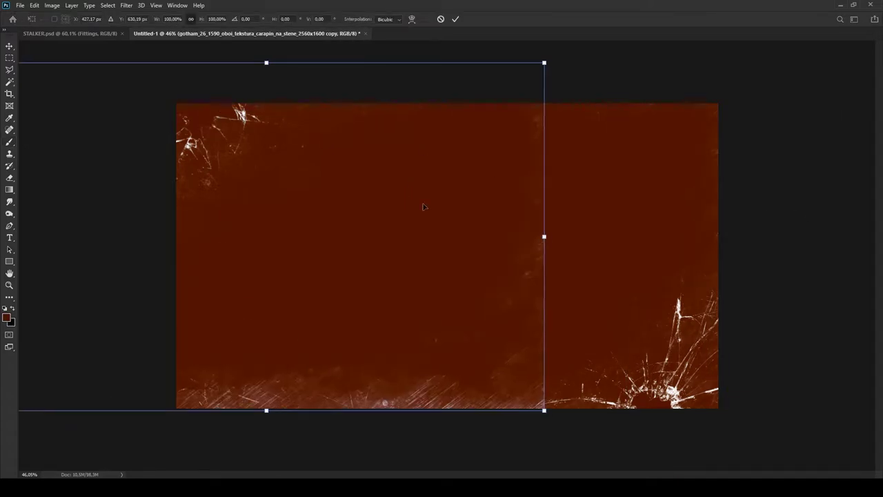
{"action": "left_click_drag", "start_coordinate": [542, 234], "coordinate": [366, 234]}
{"action": "key", "text": "Return"}
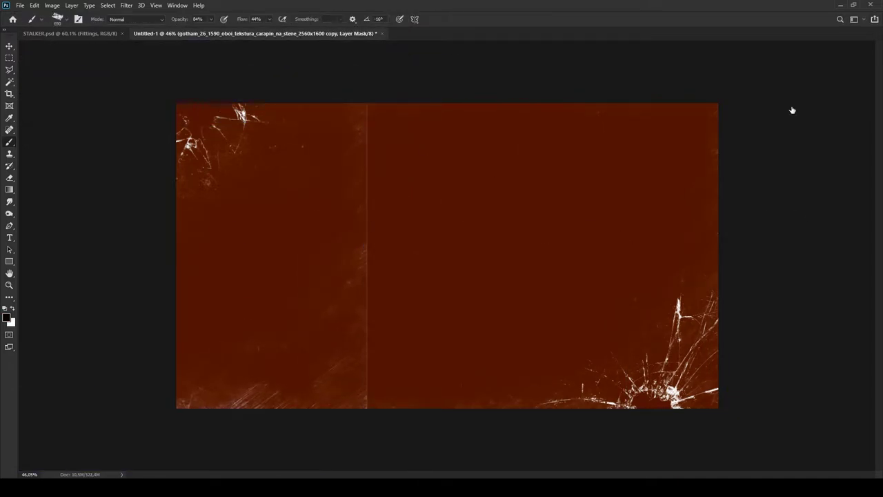
- Mask out the scratch texture copy with black at 84% opacity, 44% flow, keeping scratches only in the lower-left corner
{"action": "scroll", "coordinate": [760, 85], "scroll_direction": "up", "scroll_amount": 1}
{"action": "key", "text": "2"}
{"action": "key", "text": "4"}
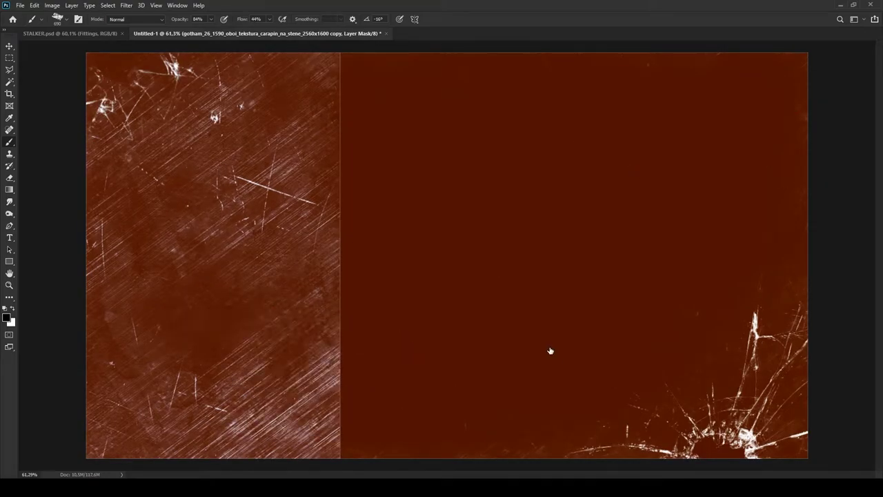
{"action": "mouse_move", "coordinate": [550, 351]}
{"action": "left_mouse_down"}
{"action": "mouse_move", "coordinate": [286, 309]}
{"action": "mouse_move", "coordinate": [364, 398]}
{"action": "mouse_move", "coordinate": [210, 376]}
{"action": "mouse_move", "coordinate": [290, 452]}
{"action": "mouse_move", "coordinate": [209, 389]}
{"action": "mouse_move", "coordinate": [314, 254]}
{"action": "mouse_move", "coordinate": [313, 310]}
{"action": "mouse_move", "coordinate": [204, 309]}
{"action": "mouse_move", "coordinate": [98, 439]}
{"action": "left_mouse_up"}
{"action": "key", "text": "bracketleft"}
{"action": "key", "text": "bracketleft"}
{"action": "key", "text": "bracketleft"}
{"action": "key", "text": "bracketleft"}
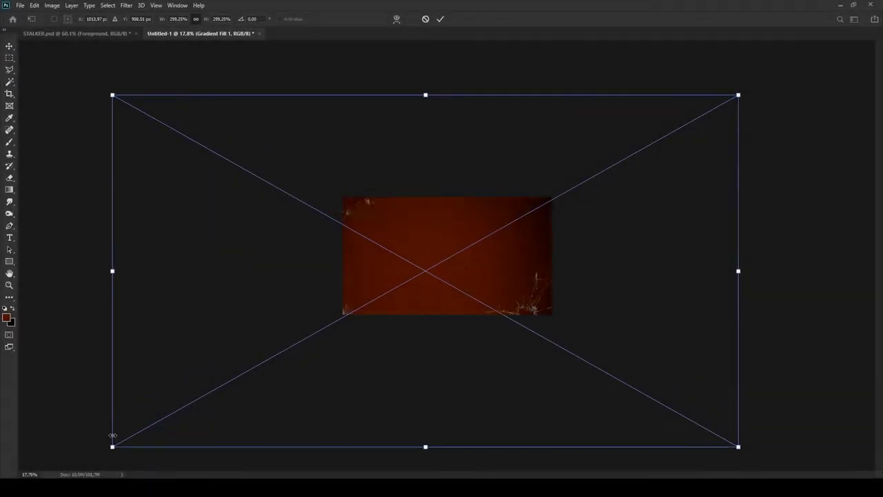
- Scale the Gradient Fill 1 vignette to about 299% so it darkens the edges of the red canvas
{"action": "key", "text": "Return"}
{"action": "key", "text": "b"}
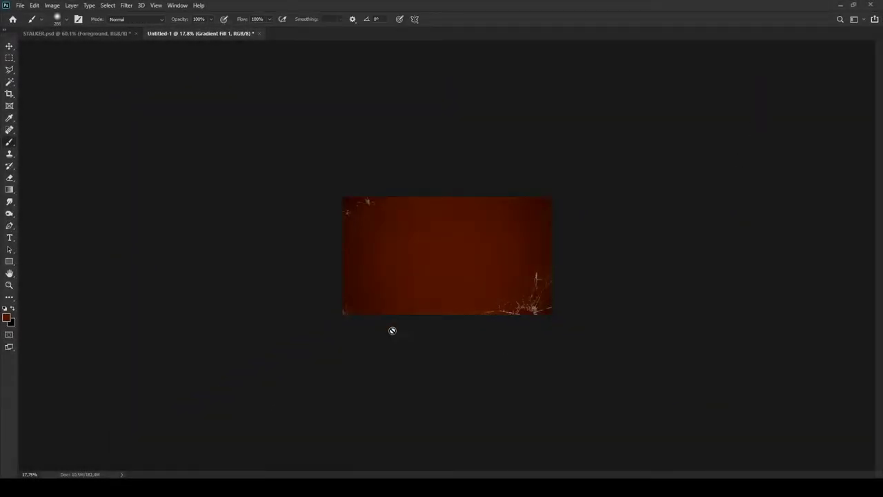
{"action": "left_click_drag", "start_coordinate": [465, 306], "coordinate": [414, 311]}
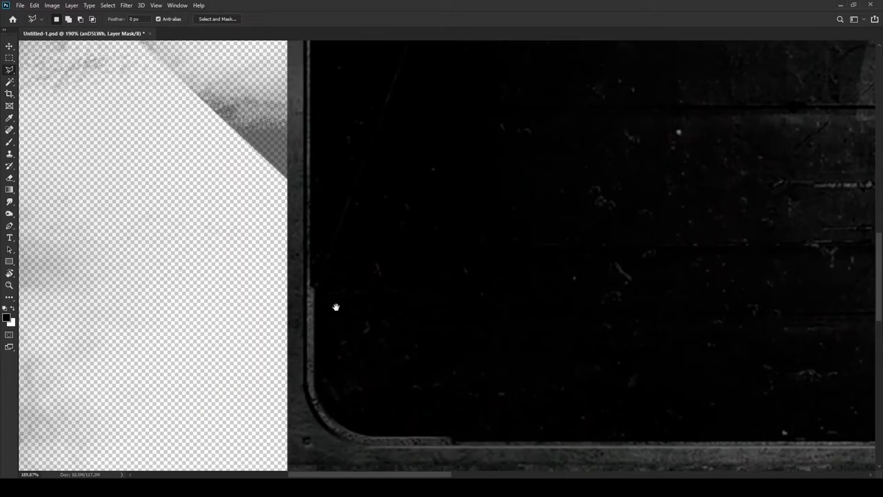
- Trace the metal frame's rounded inner opening and mask out its interior, leaving only the border around the cracked-glass overlay
{"action": "key", "text": "p"}
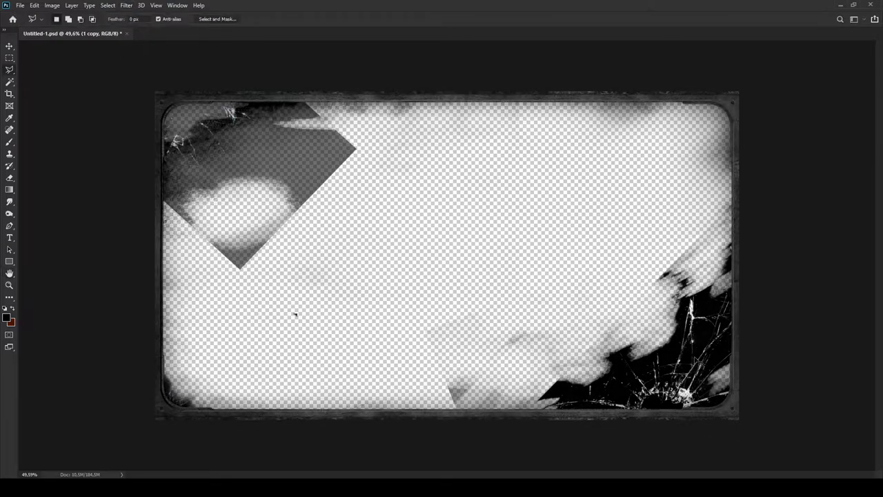
- Duplicate the dark vignette layer and narrow the newest copy to about 94% width and 96% height to darken the frame's edges
{"action": "key", "text": "ctrl+t"}
{"action": "key", "text": "Return"}
{"action": "key", "text": "ctrl+j"}
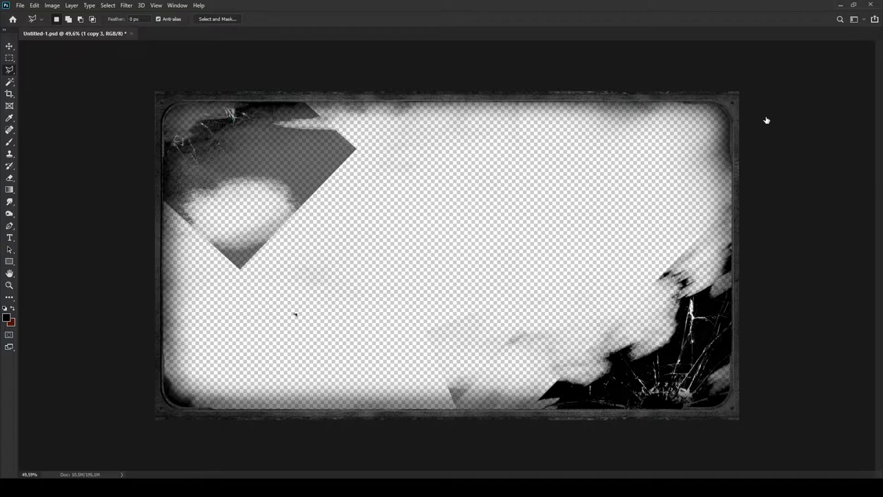
{"action": "key", "text": "ctrl+j"}
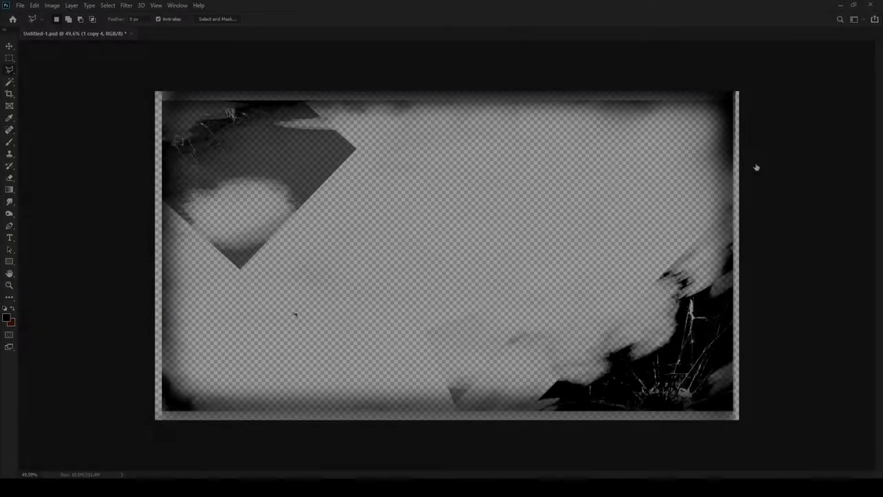
{"action": "key", "text": "ctrl+t"}
{"action": "left_click_drag", "start_coordinate": [108, 272], "coordinate": [148, 272]}
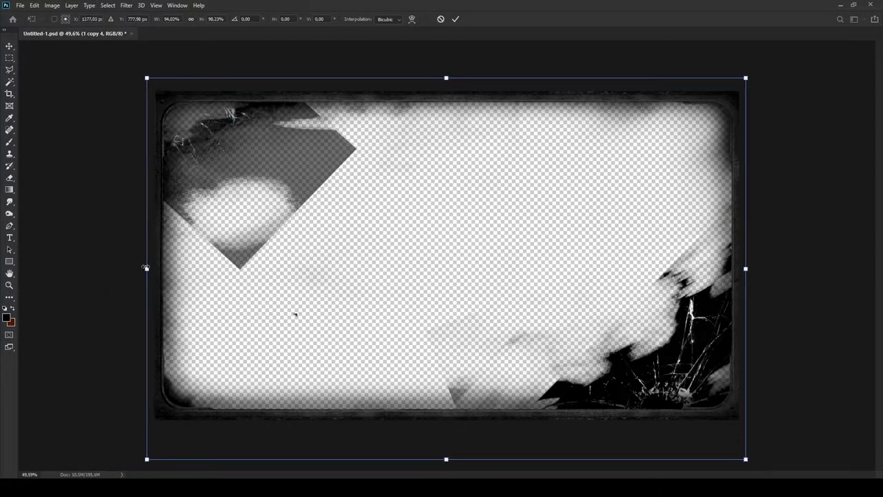
{"action": "key", "text": "Return"}
{"action": "key", "text": "l"}
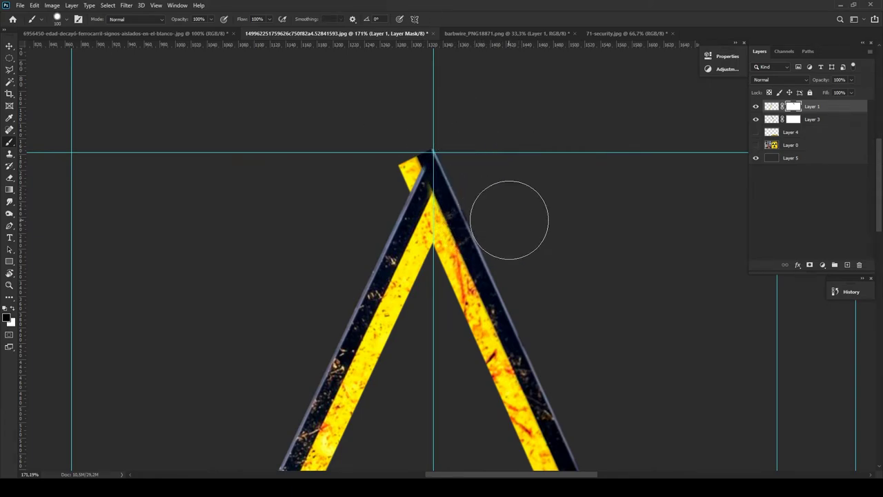
- Mask out the protruding strip ends at the warning triangle's apex with a smaller brush so both sides meet cleanly
{"action": "scroll", "coordinate": [419, 190], "scroll_direction": "up", "scroll_amount": 2}
{"action": "key", "text": "bracketleft"}
{"action": "key", "text": "bracketleft"}
{"action": "key", "text": "bracketleft"}
{"action": "key", "text": "bracketleft"}
{"action": "key", "text": "bracketleft"}
{"action": "key", "text": "bracketleft"}
{"action": "key", "text": "bracketleft"}
{"action": "key", "text": "x"}
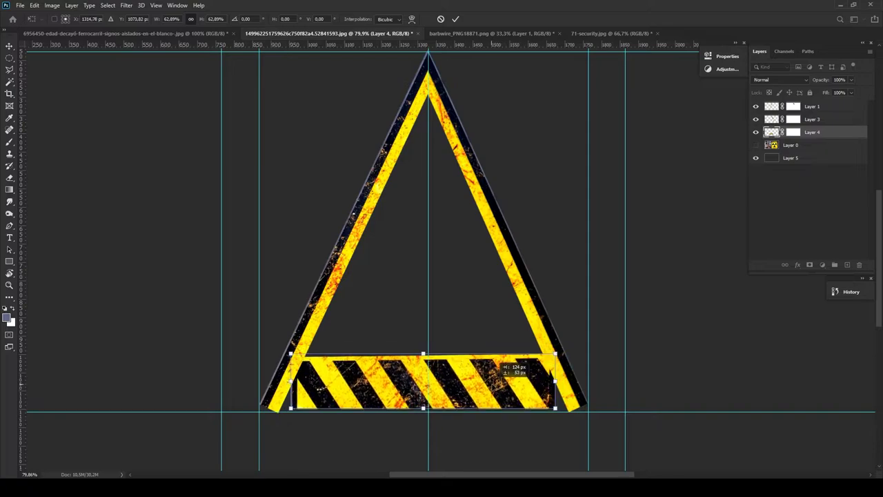
- Widen the hazard-striped band to span the triangle's base and bring Layer 4 to the top of the layer stack
{"action": "left_click_drag", "start_coordinate": [556, 381], "coordinate": [572, 381]}
{"action": "left_click_drag", "start_coordinate": [290, 380], "coordinate": [271, 381]}
{"action": "key", "text": "Return"}
{"action": "key", "text": "b"}
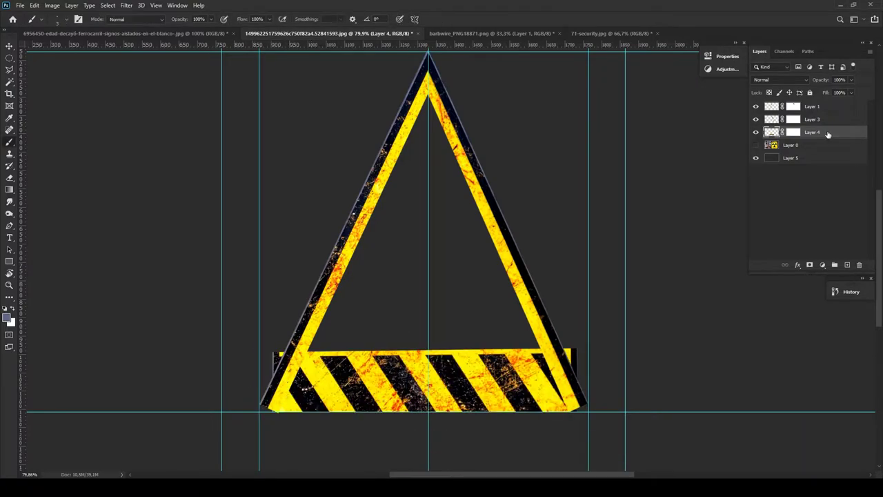
{"action": "key", "text": "ctrl+shift+bracketright"}
- Duplicate the Layer 3 side strip and rotate the copy to form the triangle's base border
{"action": "left_click", "coordinate": [838, 134]}
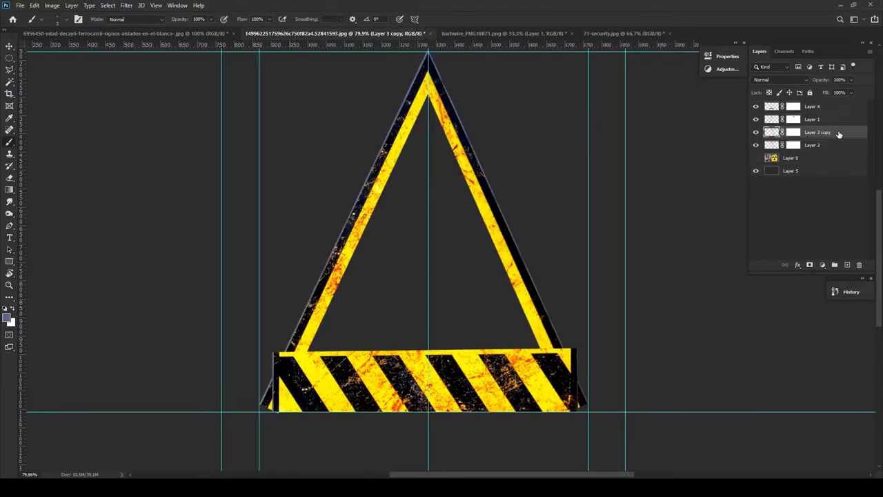
{"action": "key", "text": "ctrl+t"}
{"action": "left_click_drag", "start_coordinate": [593, 441], "coordinate": [631, 404]}
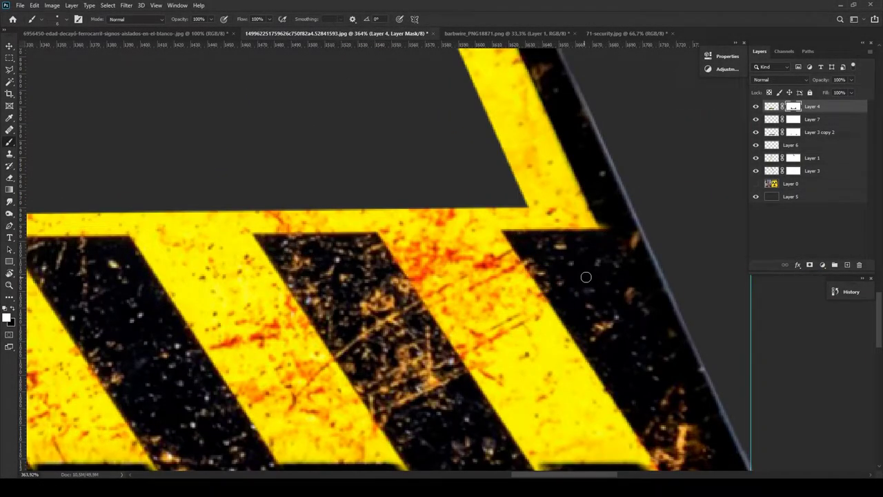
- Mask the lower edge of the Layer 4 striped band along a straight line above the black base border
{"action": "scroll", "coordinate": [586, 277], "scroll_direction": "down", "scroll_amount": 4}
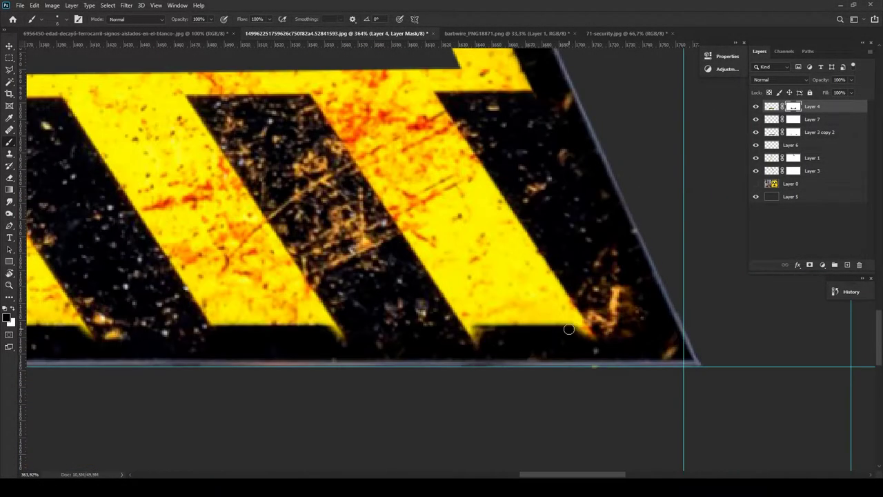
{"action": "scroll", "coordinate": [541, 330], "scroll_direction": "left", "scroll_amount": 2}
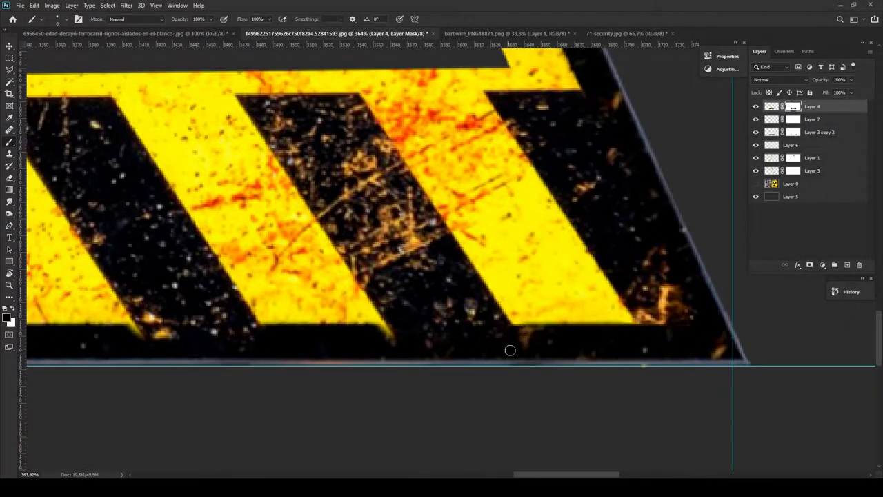
{"action": "scroll", "coordinate": [510, 349], "scroll_direction": "left", "scroll_amount": 5}
{"action": "scroll", "coordinate": [530, 319], "scroll_direction": "left", "scroll_amount": 4}
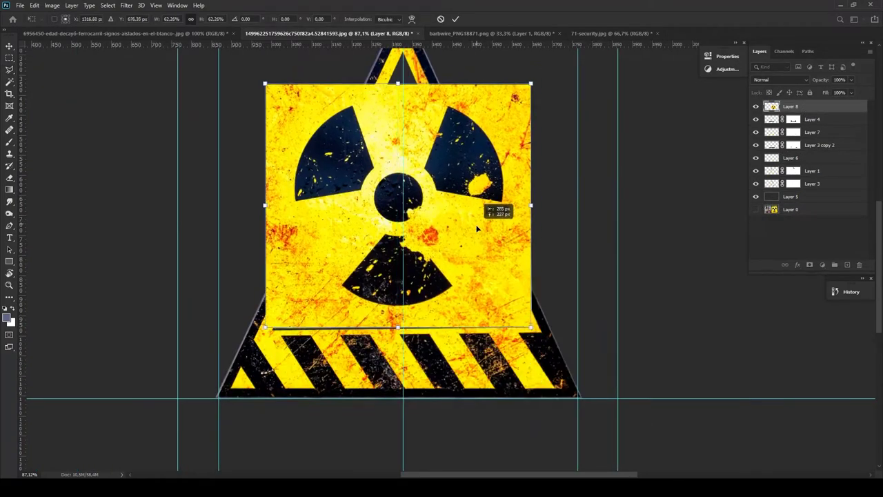
- Scale down the yellow radiation-symbol panel and position it inside the triangle above the striped band, centred on the vertical guide
{"action": "left_click_drag", "start_coordinate": [522, 276], "coordinate": [477, 305]}
{"action": "key", "text": "Return"}
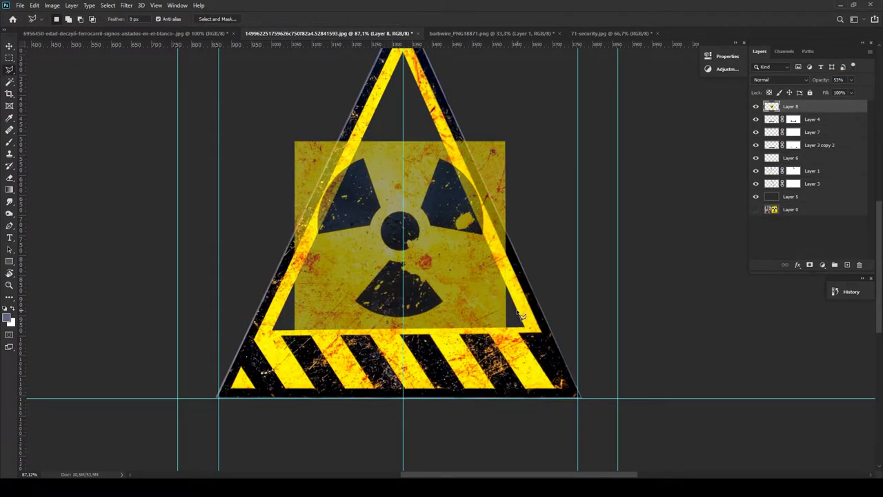
{"action": "key", "text": "ctrl+t"}
{"action": "key", "text": "Return"}
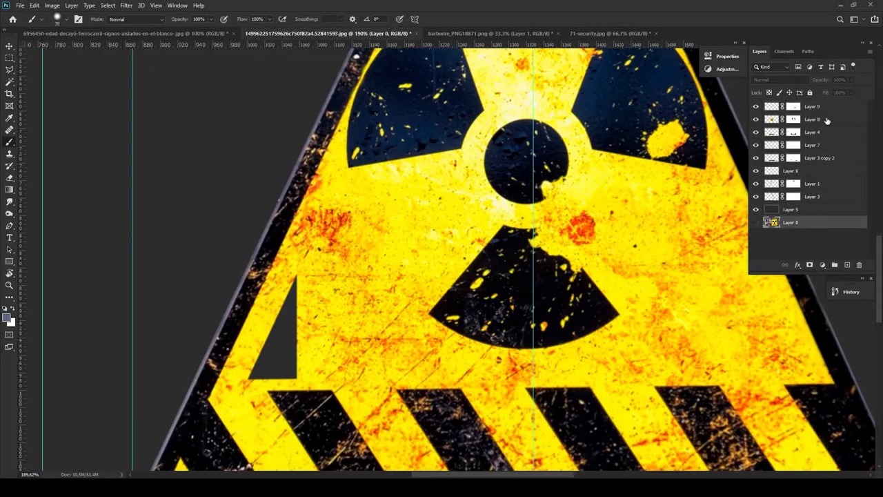
- Cover the gap beside the radiation symbol in the triangle's lower-left corner with a yellow texture patch enlarged to about 162%
{"action": "left_click_drag", "start_coordinate": [196, 72], "coordinate": [168, 255]}
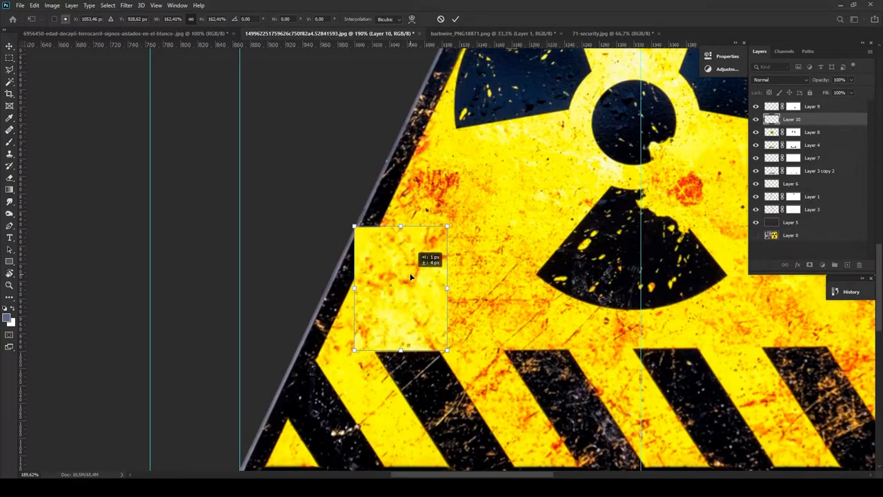
{"action": "left_click_drag", "start_coordinate": [409, 275], "coordinate": [404, 310]}
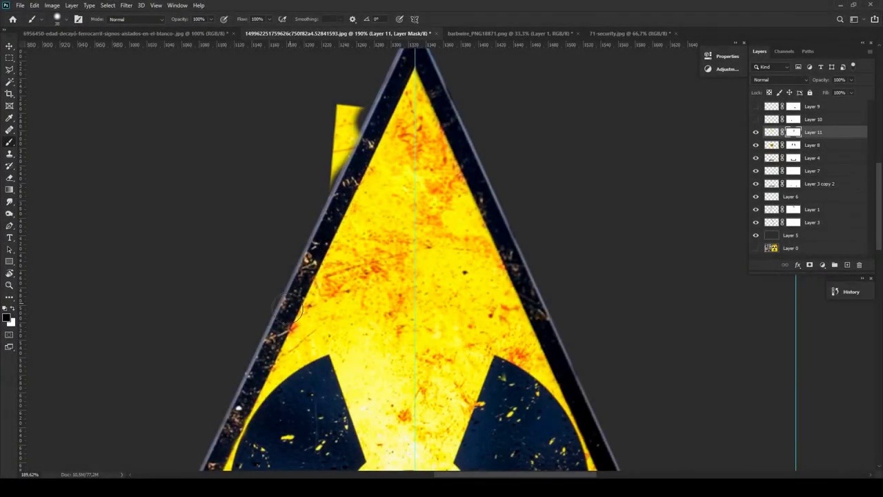
- Merge the visible sign pieces into a single new layer and reduce the triangle's height from its apex
{"action": "key", "text": "ctrl+0"}
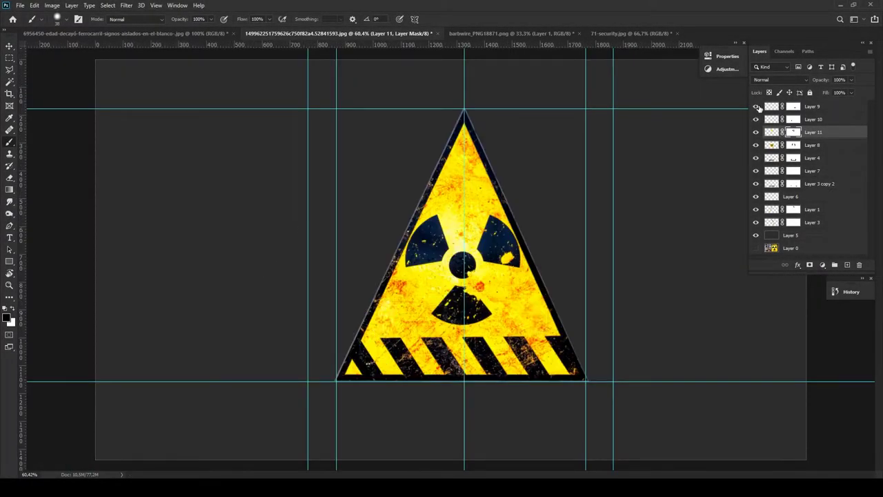
{"action": "key", "text": "ctrl+shift+alt+e"}
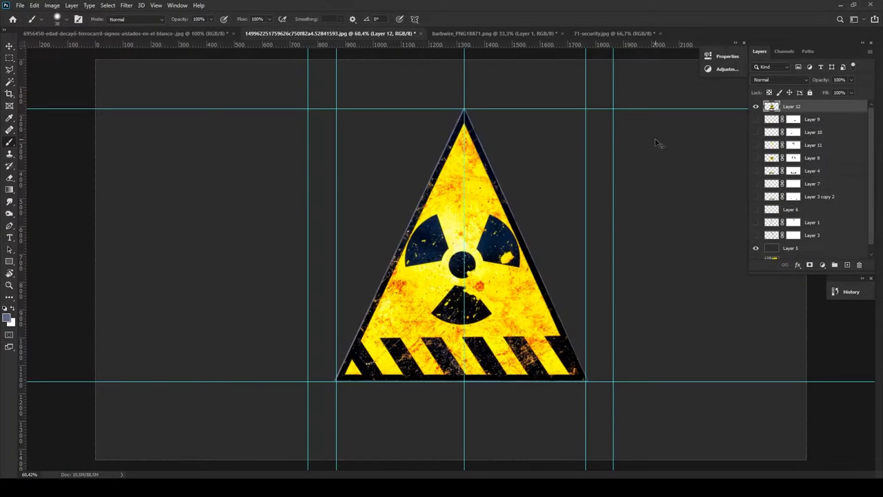
{"action": "key", "text": "ctrl+t"}
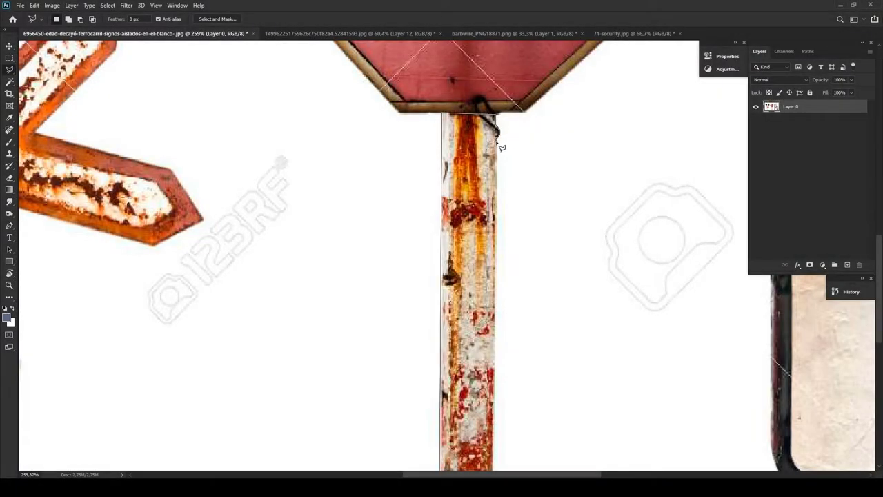
- Cut out the rusty post from the railway-signs image and place it beneath the triangular sign in the sign document
{"action": "scroll", "coordinate": [502, 207], "scroll_direction": "down", "scroll_amount": 5}
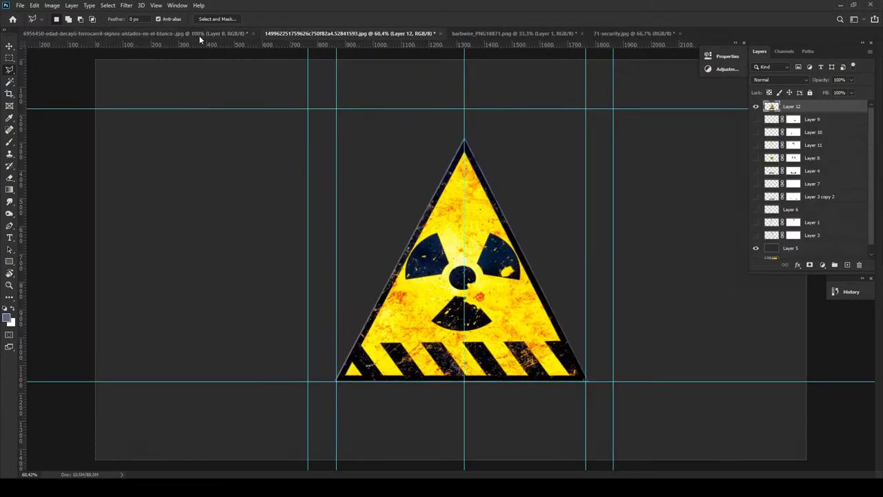
{"action": "left_click", "coordinate": [200, 36]}
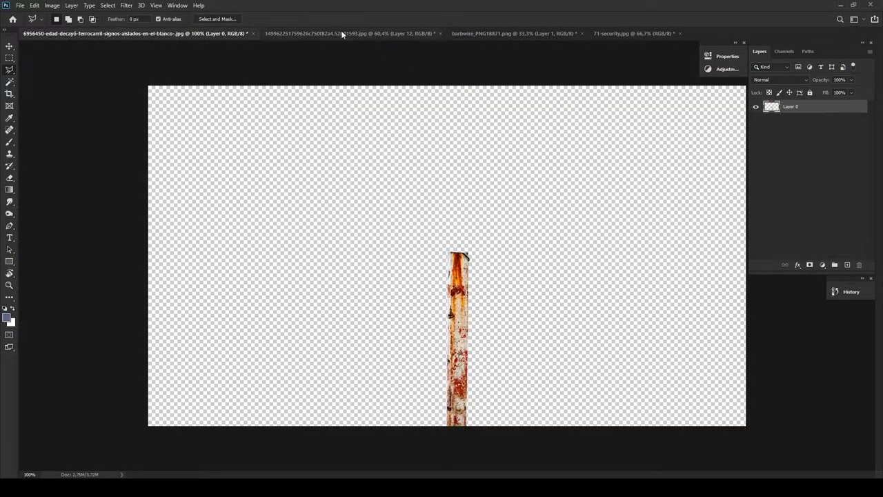
{"action": "left_click_drag", "start_coordinate": [342, 35], "coordinate": [449, 262]}
{"action": "left_click_drag", "start_coordinate": [526, 324], "coordinate": [527, 389]}
{"action": "key", "text": "ctrl+]"}
- Scale the triangular sign down, position it over the rusty post and select the post's layer
{"action": "key", "text": "ctrl+t"}
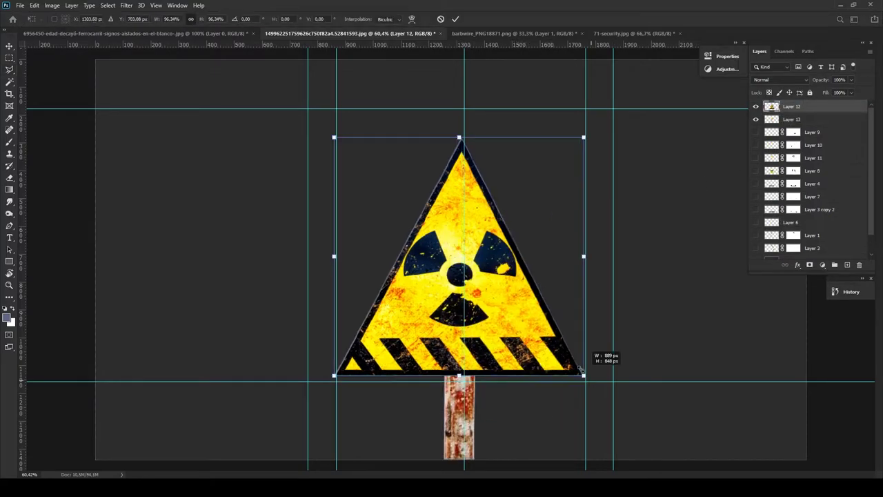
{"action": "left_click_drag", "start_coordinate": [583, 374], "coordinate": [545, 252]}
{"action": "left_click_drag", "start_coordinate": [572, 181], "coordinate": [578, 173]}
{"action": "key", "text": "Return"}
{"action": "left_click", "coordinate": [792, 119]}
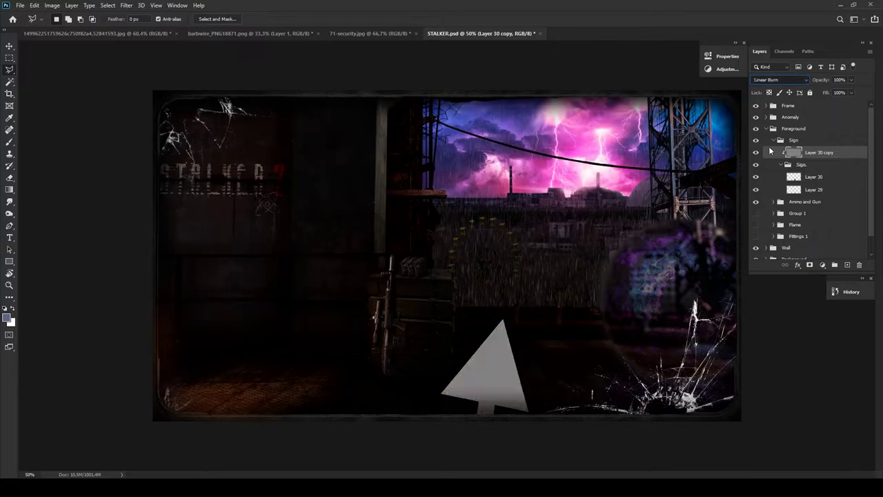
- Set the clipped gray layer over the sign to Overlay and dodge and burn the sign's midtones in STALKER.psd
{"action": "key", "text": "o"}
{"action": "scroll", "coordinate": [476, 359], "scroll_direction": "up", "scroll_amount": 3}
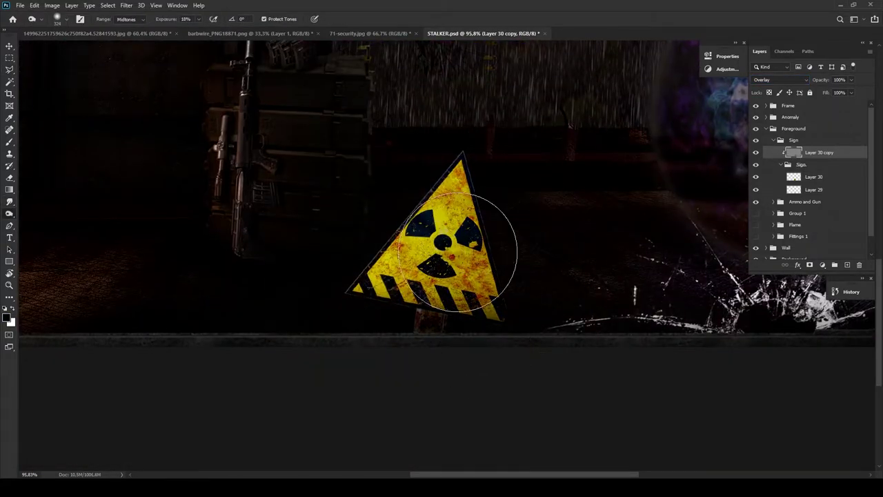
{"action": "left_click", "coordinate": [794, 177]}
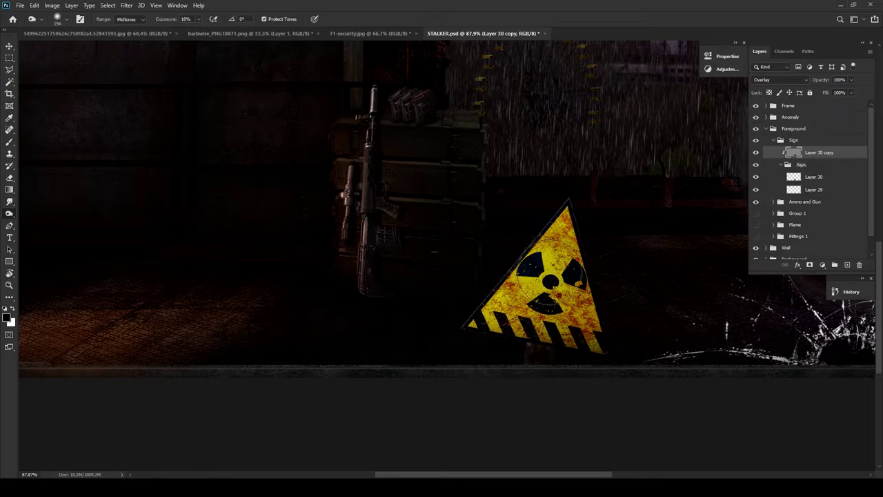
- Add a layer named Shaddow above the sign and paint a soft black shadow at 27% opacity, 48% flow over its right side
{"action": "scroll", "coordinate": [442, 207], "scroll_direction": "right", "scroll_amount": 3}
{"action": "key", "text": "ctrl+shift+alt+n"}
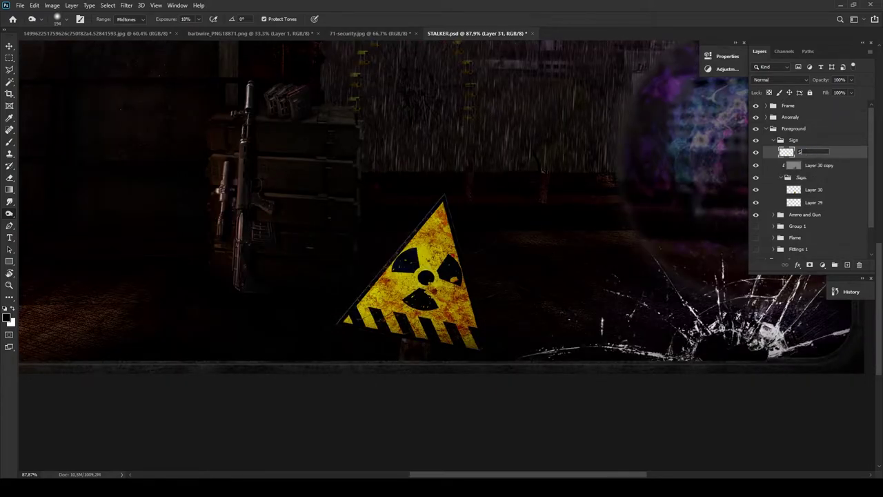
{"action": "type", "text": "Shaddow"}
{"action": "key", "text": "Return"}
{"action": "key", "text": "b"}
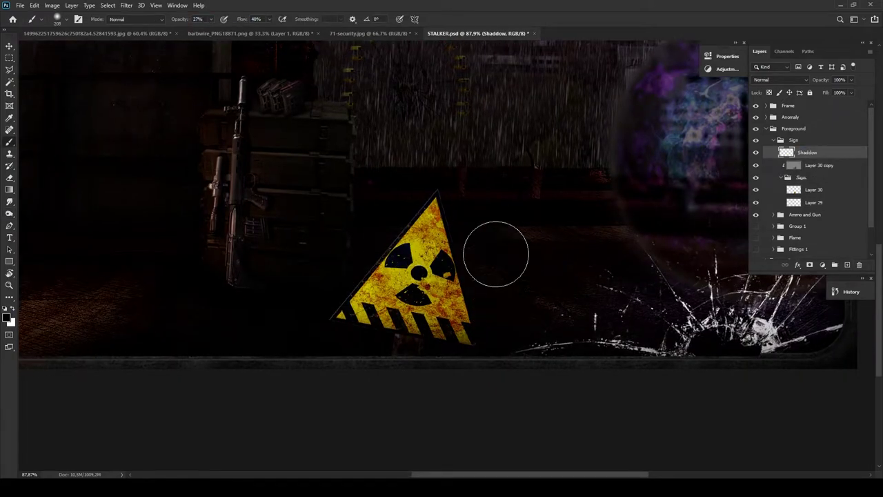
{"action": "mouse_move", "coordinate": [495, 254]}
{"action": "left_mouse_down"}
{"action": "mouse_move", "coordinate": [450, 303]}
{"action": "mouse_move", "coordinate": [460, 185]}
{"action": "mouse_move", "coordinate": [429, 275]}
{"action": "mouse_move", "coordinate": [485, 301]}
{"action": "left_mouse_up"}
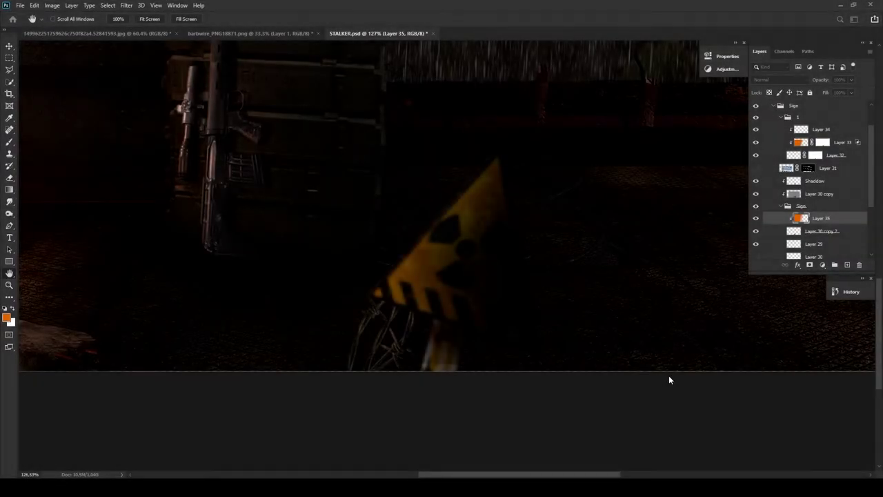
- Add a layer mask to the sign's orange Layer 35 and mask its glow with a small black brush at 37% opacity, 19% flow
{"action": "left_click", "coordinate": [809, 265]}
{"action": "key", "text": "b"}
{"action": "key", "text": "ctrl+i"}
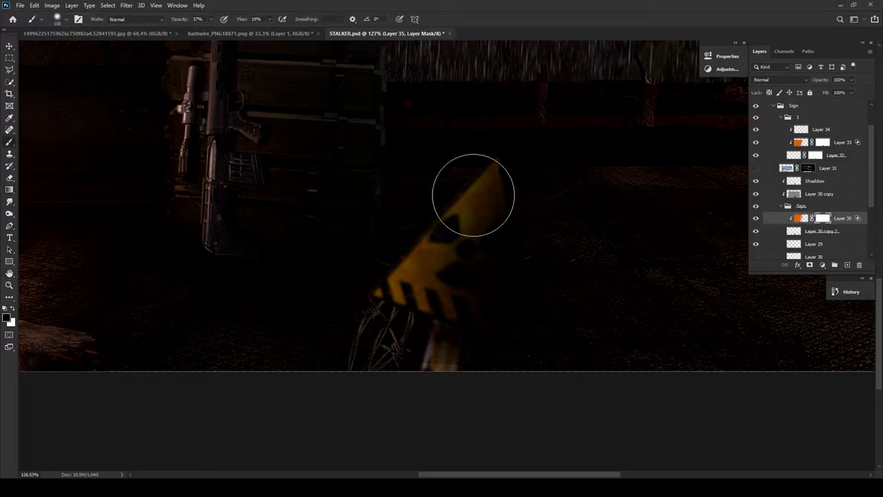
{"action": "scroll", "coordinate": [427, 276], "scroll_direction": "up", "scroll_amount": 5}
{"action": "key", "text": "bracketleft"}
{"action": "key", "text": "bracketleft"}
{"action": "key", "text": "bracketleft"}
{"action": "key", "text": "bracketleft"}
{"action": "key", "text": "bracketleft"}
{"action": "mouse_move", "coordinate": [292, 300]}
{"action": "left_mouse_down"}
{"action": "mouse_move", "coordinate": [223, 414]}
{"action": "mouse_move", "coordinate": [384, 320]}
{"action": "left_mouse_up"}
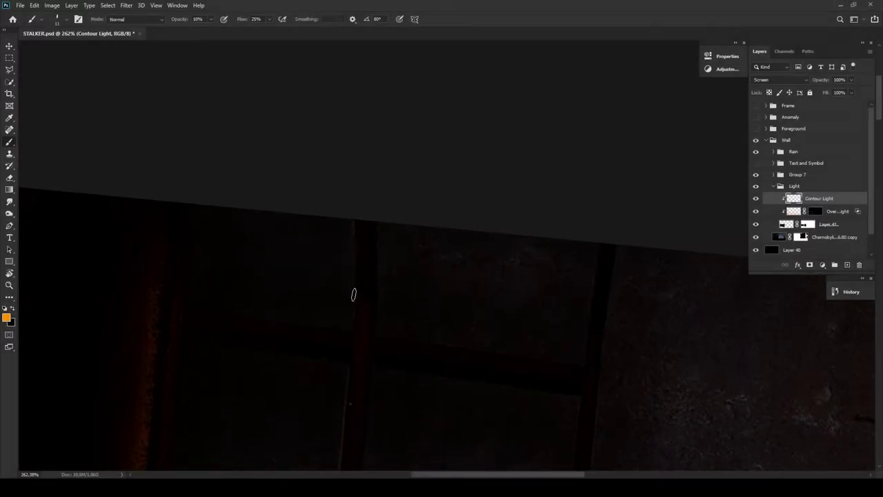
- Paint orange edge highlights along the wall beams on Contour Light at 10% opacity, 25% flow, and show the Foreground group
{"action": "scroll", "coordinate": [299, 288], "scroll_direction": "down", "scroll_amount": 3}
{"action": "scroll", "coordinate": [429, 351], "scroll_direction": "down", "scroll_amount": 2}
{"action": "scroll", "coordinate": [429, 351], "scroll_direction": "right", "scroll_amount": 2}
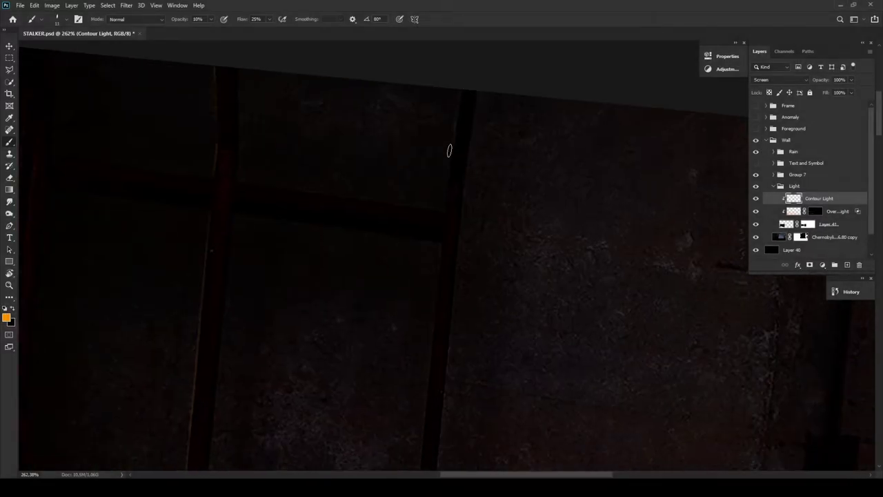
{"action": "scroll", "coordinate": [402, 291], "scroll_direction": "down", "scroll_amount": 6}
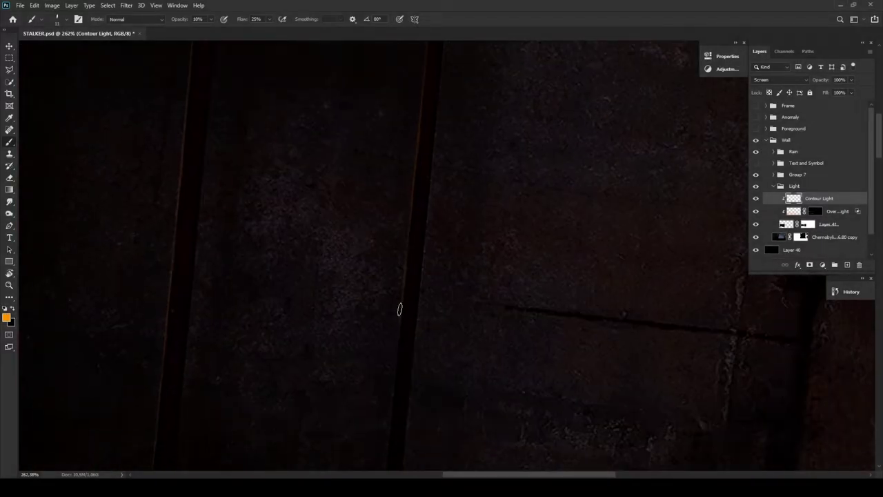
{"action": "scroll", "coordinate": [303, 373], "scroll_direction": "left", "scroll_amount": 3}
{"action": "left_click_drag", "start_coordinate": [338, 286], "coordinate": [344, 285]}
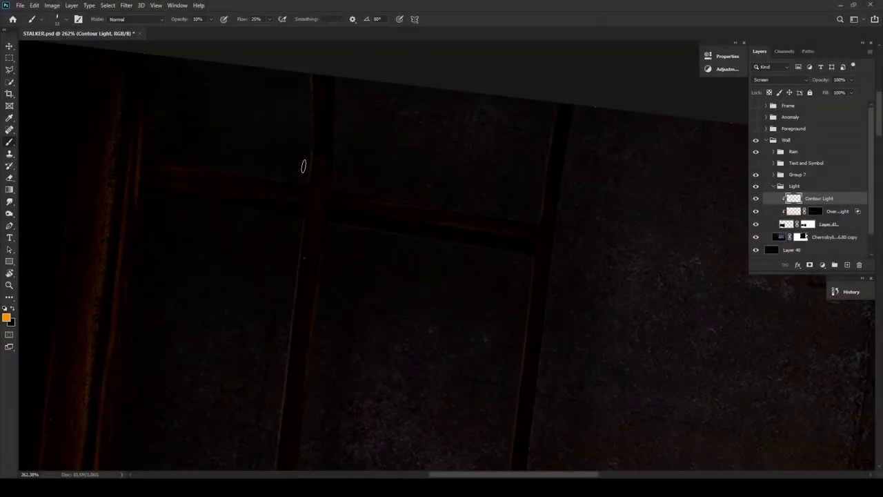
{"action": "key", "text": "ctrl+0"}
{"action": "left_click", "coordinate": [755, 128]}
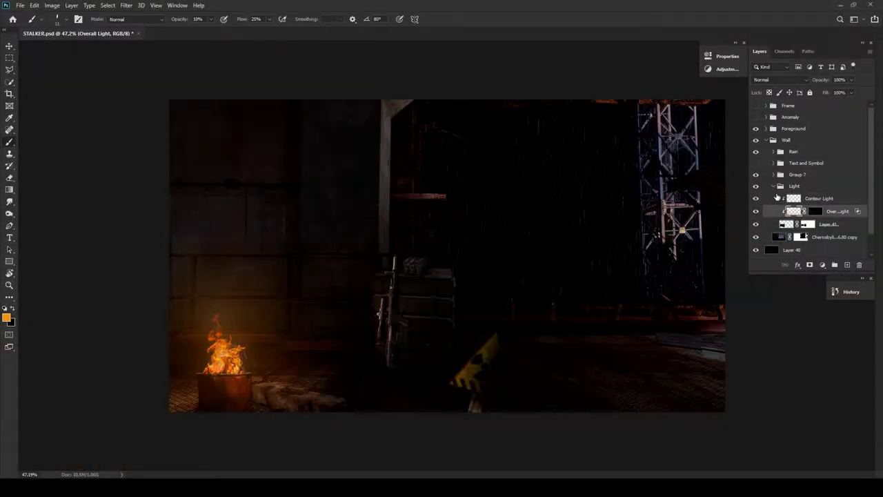
- Tint the Anomaly group's sphere blue with clipped Color Balance and Curves adjustments, and add a Light layer with a blue glow above it
{"action": "key", "text": "h"}
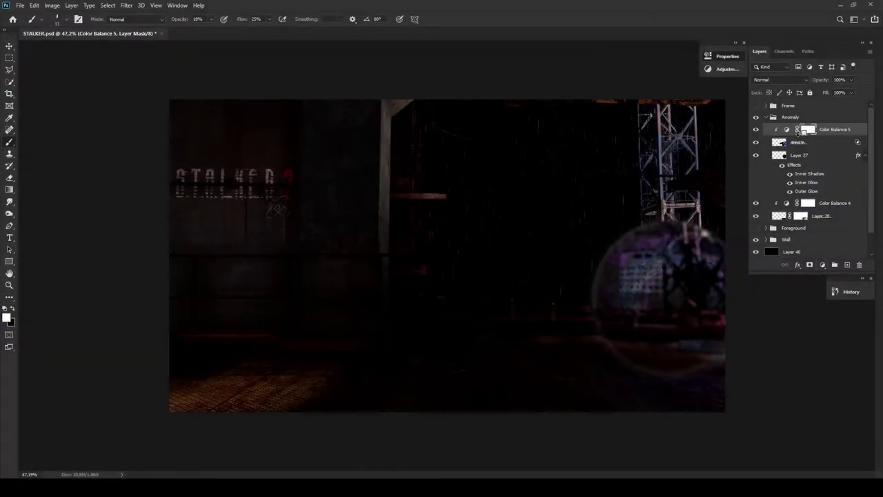
{"action": "left_click", "coordinate": [808, 129]}
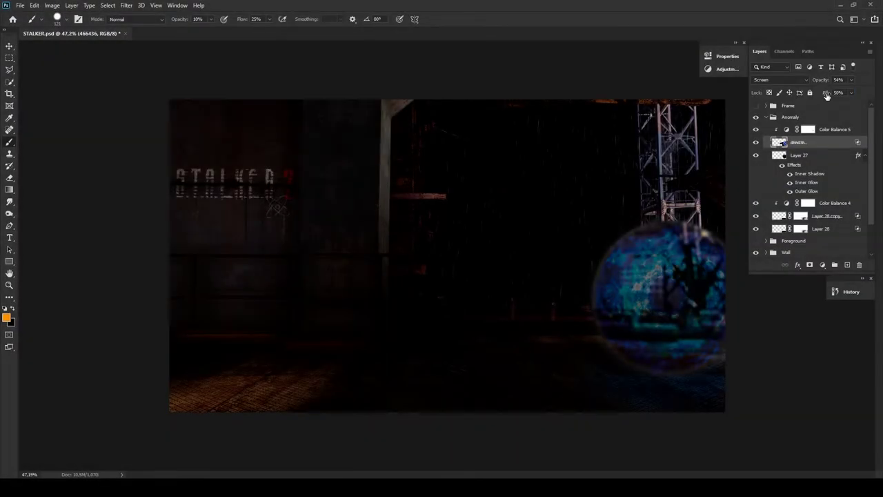
{"action": "scroll", "coordinate": [833, 240], "scroll_direction": "down", "scroll_amount": 3}
{"action": "left_click", "coordinate": [821, 230]}
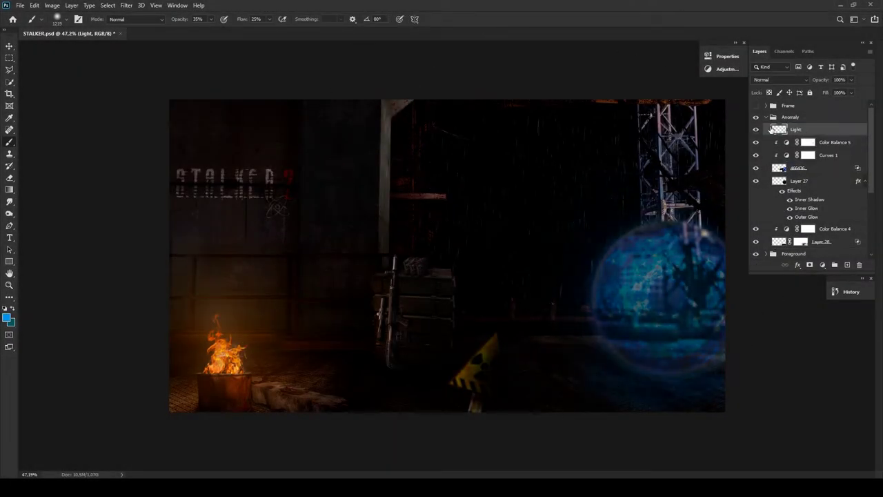
{"action": "left_click_drag", "start_coordinate": [816, 79], "coordinate": [821, 86]}
{"action": "left_click", "coordinate": [755, 130]}
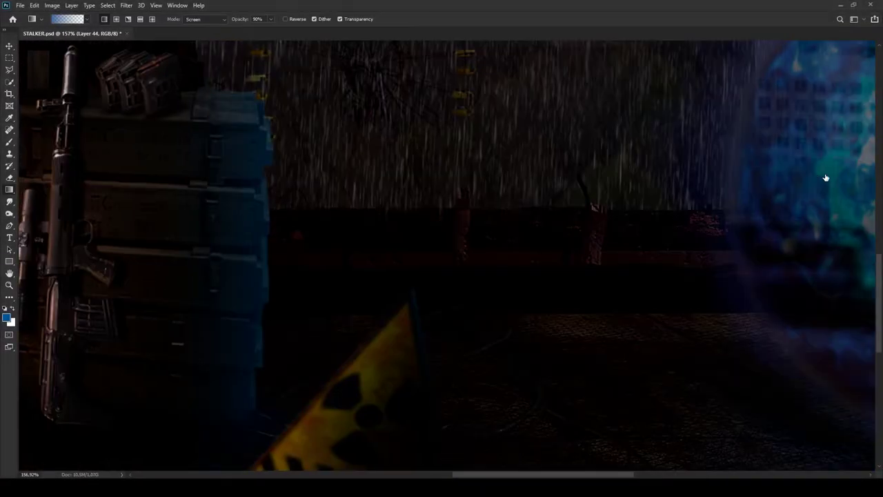
- Draw a blue Screen gradient at 90% opacity over the crates' window-side edge on Layer 44, and hide it with a layer mask
{"action": "key", "text": "h"}
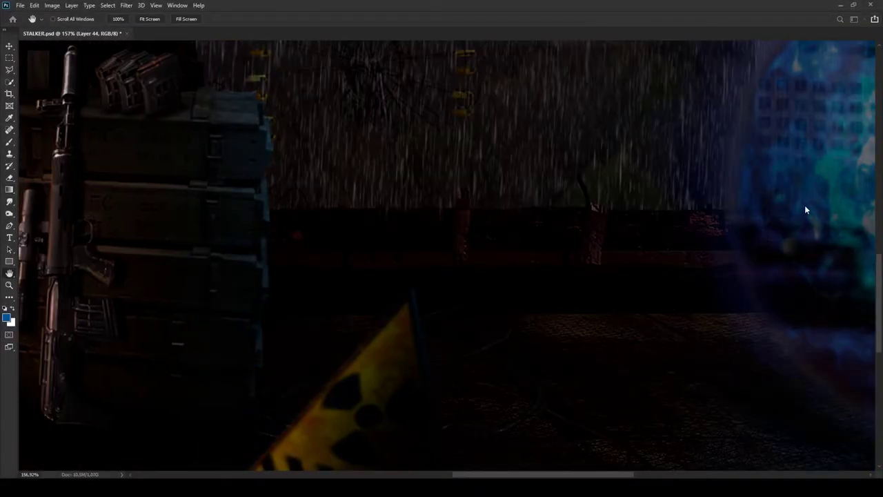
{"action": "key", "text": "b"}
{"action": "key", "text": "ctrl+backslash"}
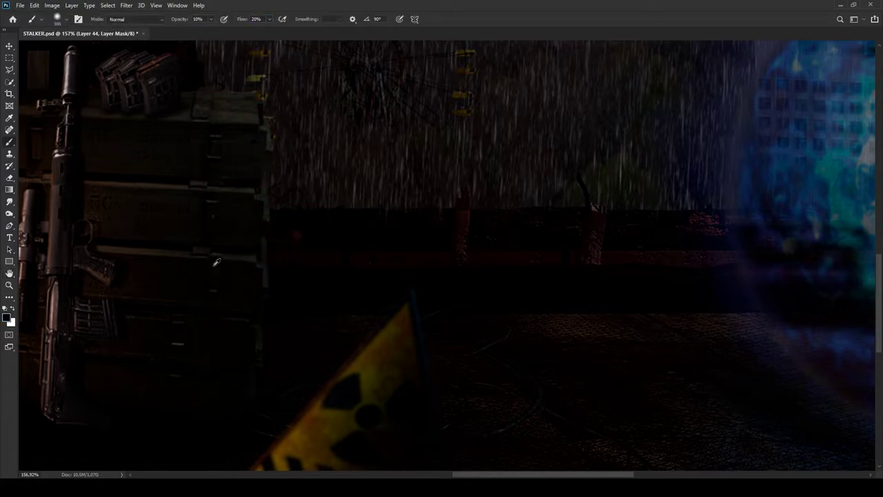
{"action": "left_click_drag", "start_coordinate": [216, 262], "coordinate": [391, 302]}
- Reveal blue rim light along the crate edges on Layer 44's mask with a small white brush at 32% opacity, 20% flow
{"action": "key", "text": "x"}
{"action": "key", "text": "bracketleft"}
{"action": "key", "text": "bracketleft"}
{"action": "key", "text": "bracketleft"}
{"action": "scroll", "coordinate": [413, 249], "scroll_direction": "up", "scroll_amount": 3}
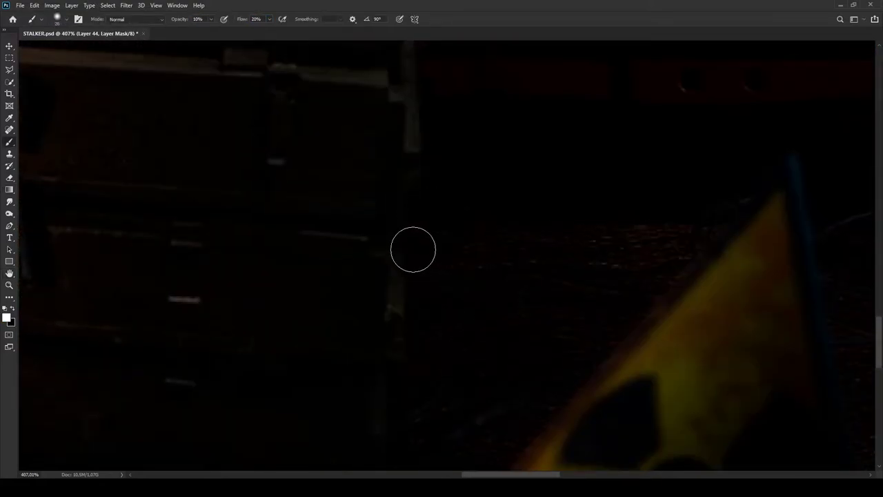
{"action": "scroll", "coordinate": [407, 248], "scroll_direction": "up", "scroll_amount": 3}
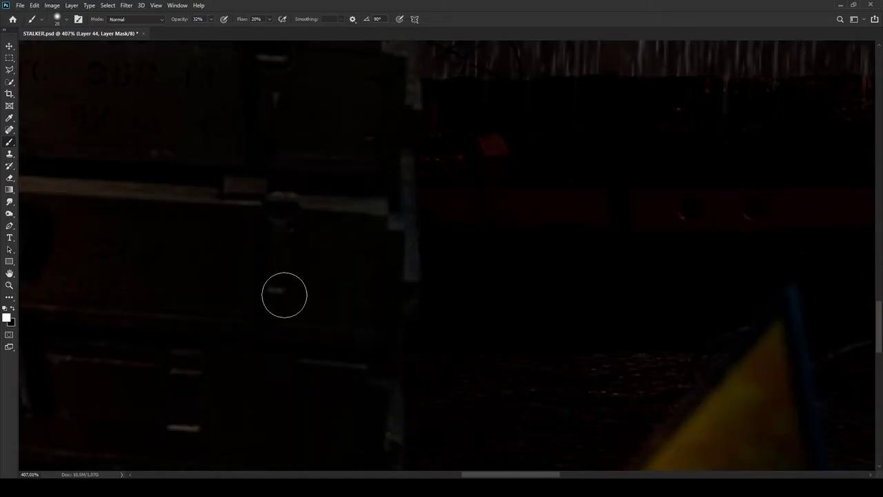
{"action": "scroll", "coordinate": [284, 295], "scroll_direction": "up", "scroll_amount": 5}
{"action": "scroll", "coordinate": [439, 270], "scroll_direction": "left", "scroll_amount": 1}
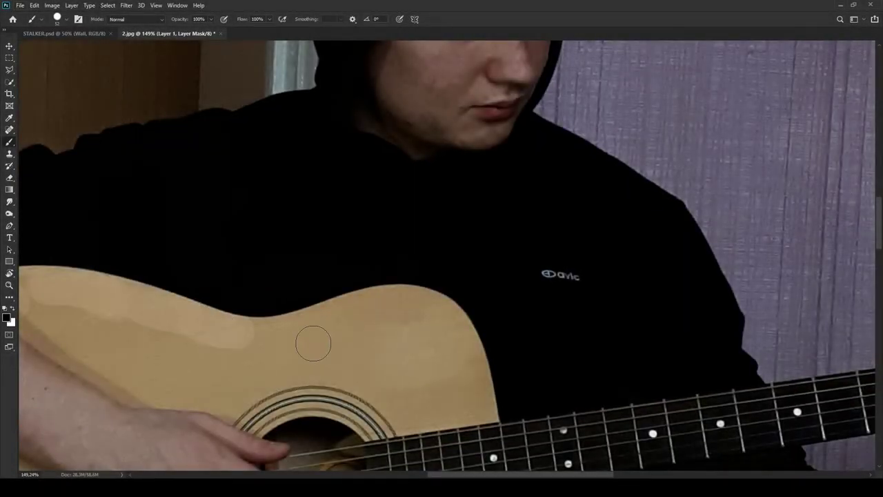
- Paint black at 100% opacity and flow on Layer 1's mask over the guitar body in the guitarist photo 2.jpg
{"action": "mouse_move", "coordinate": [313, 343]}
{"action": "left_mouse_down"}
{"action": "mouse_move", "coordinate": [319, 321]}
{"action": "mouse_move", "coordinate": [363, 306]}
{"action": "mouse_move", "coordinate": [418, 304]}
{"action": "mouse_move", "coordinate": [448, 322]}
{"action": "mouse_move", "coordinate": [437, 327]}
{"action": "mouse_move", "coordinate": [465, 417]}
{"action": "left_mouse_up"}
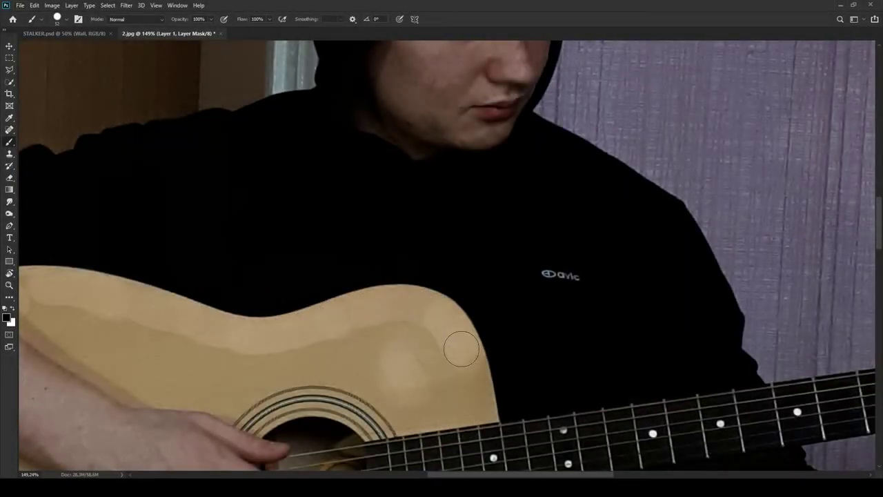
{"action": "left_click_drag", "start_coordinate": [460, 349], "coordinate": [483, 436]}
{"action": "left_click_drag", "start_coordinate": [334, 360], "coordinate": [637, 349]}
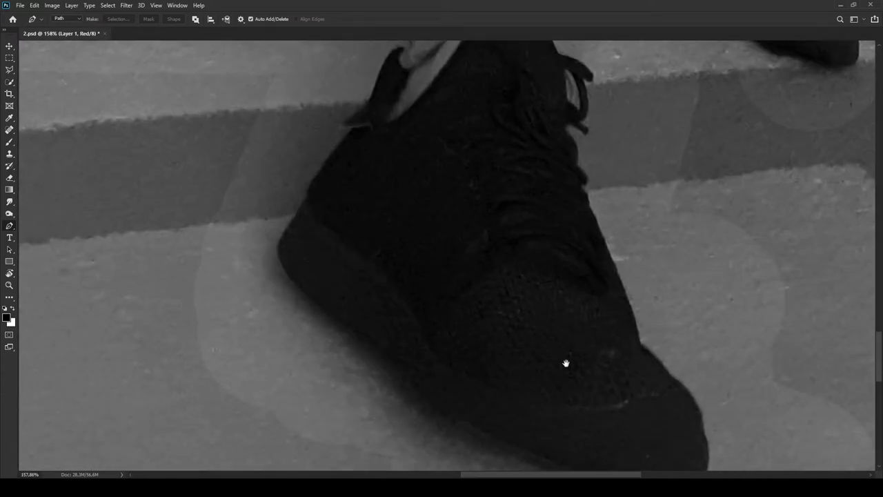
- Trace a Pen tool path around the guitarist's shoe, shoulder and hood in 2.psd, viewing the Red channel
{"action": "left_click_drag", "start_coordinate": [566, 364], "coordinate": [547, 260]}
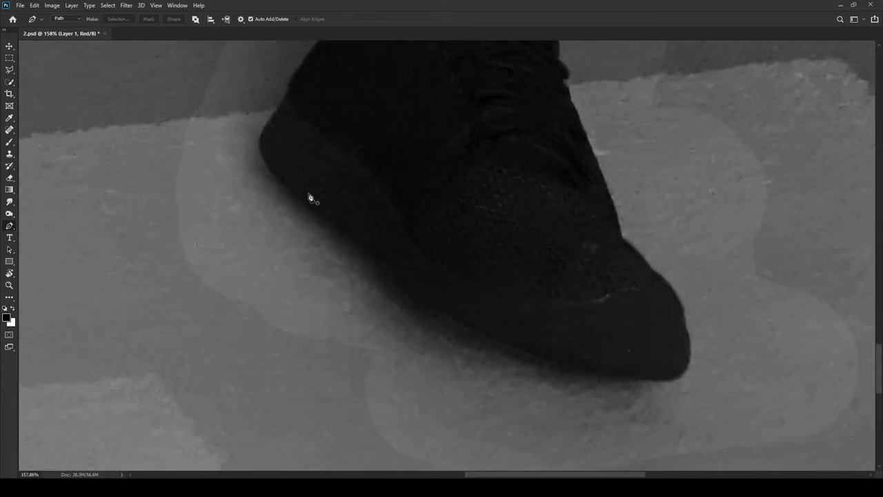
{"action": "left_click", "coordinate": [301, 218]}
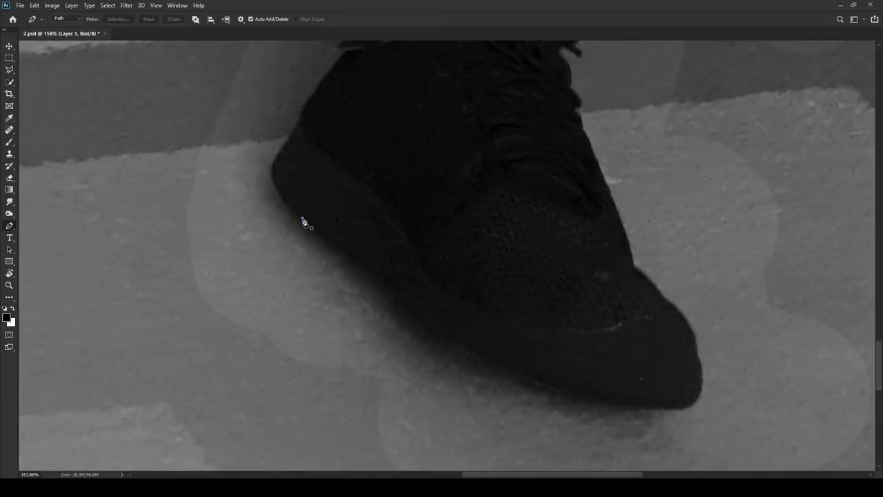
{"action": "left_click_drag", "start_coordinate": [422, 321], "coordinate": [440, 360]}
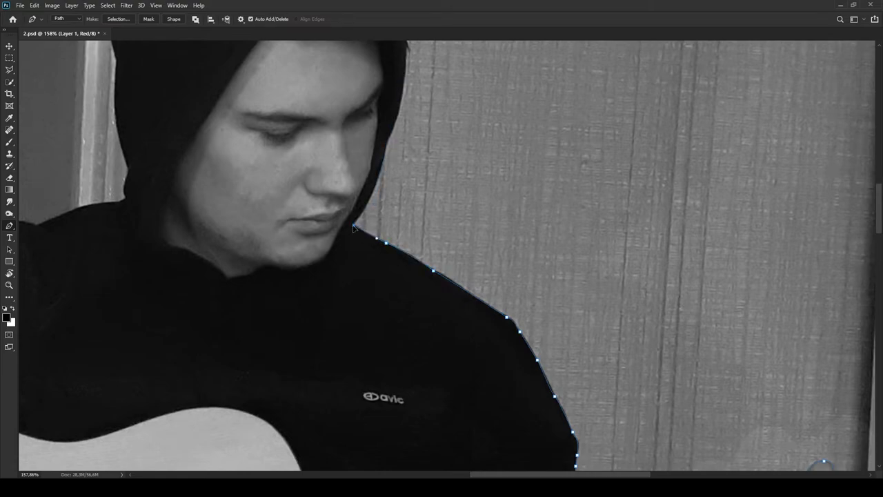
{"action": "scroll", "coordinate": [394, 128], "scroll_direction": "up", "scroll_amount": 3}
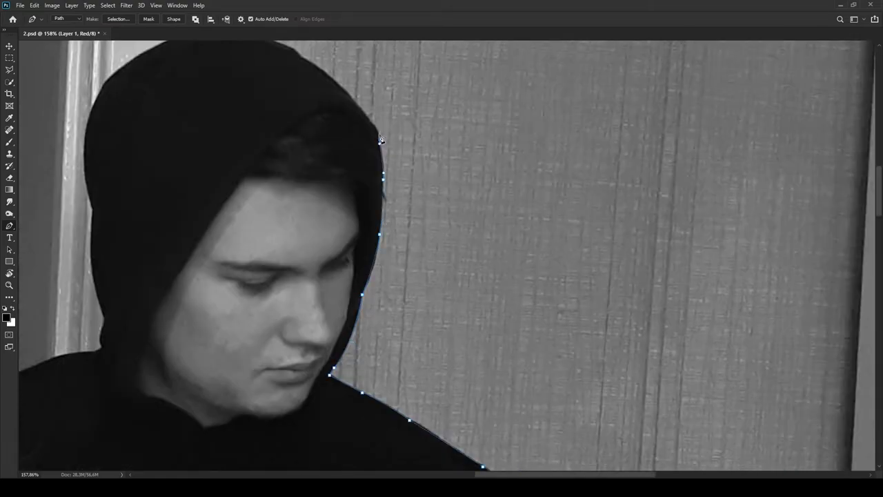
{"action": "scroll", "coordinate": [380, 139], "scroll_direction": "up", "scroll_amount": 3}
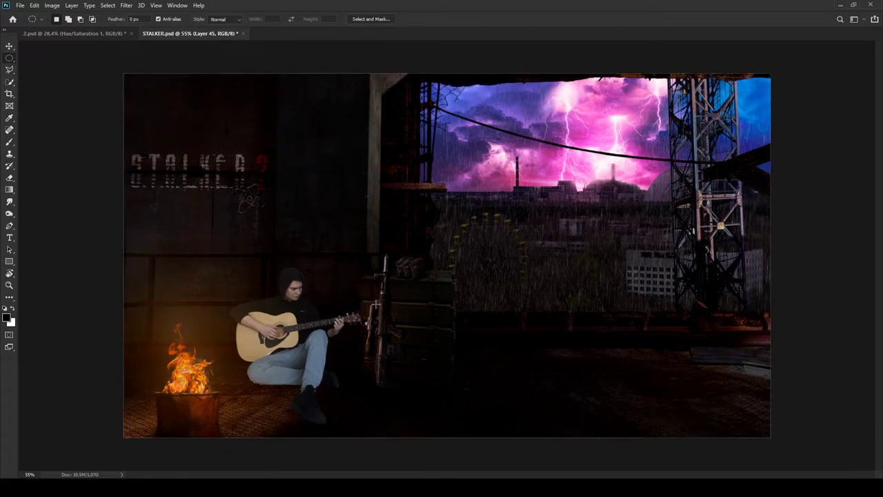
- Scale and position the cut-out guitarist on the floor between the burning barrel and the rifle in STALKER.psd
{"action": "key", "text": "ctrl+t"}
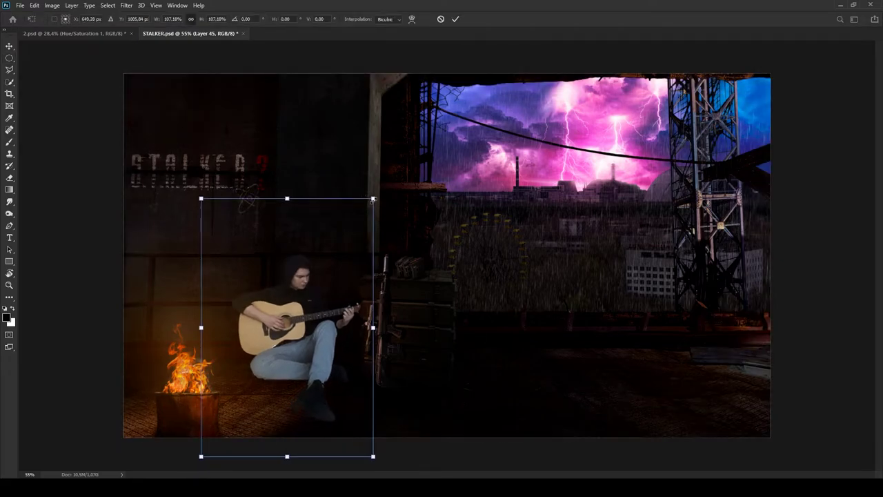
{"action": "key", "text": "Return"}
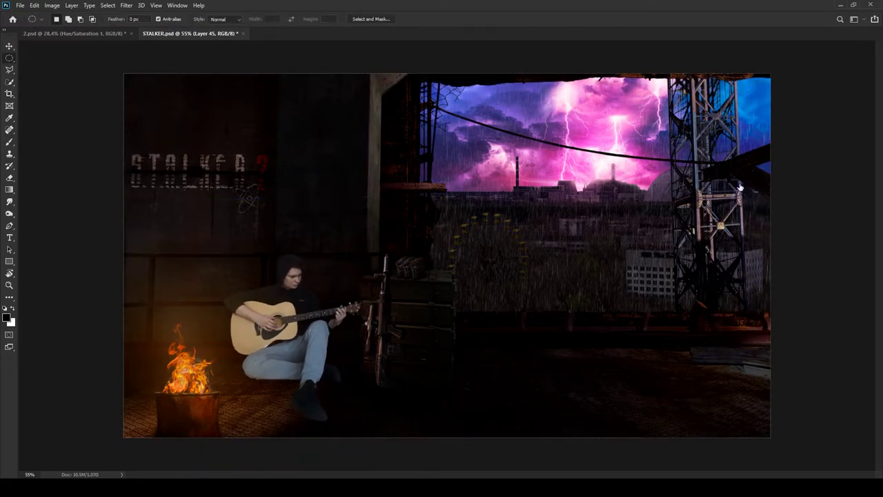
{"action": "key", "text": "ctrl+t"}
{"action": "key", "text": "Return"}
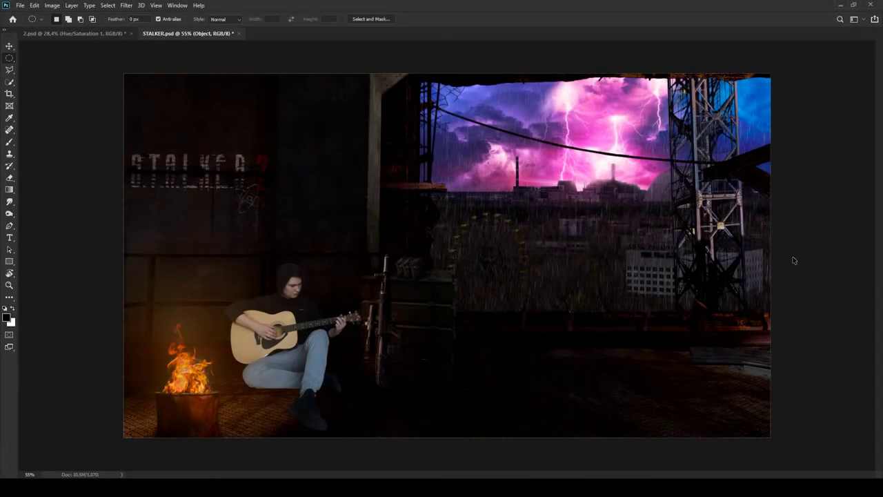
- Desaturate the guitarist's blue jeans using the masked Hue/Saturation 6 adjustment layer
{"action": "left_click_drag", "start_coordinate": [263, 266], "coordinate": [434, 458]}
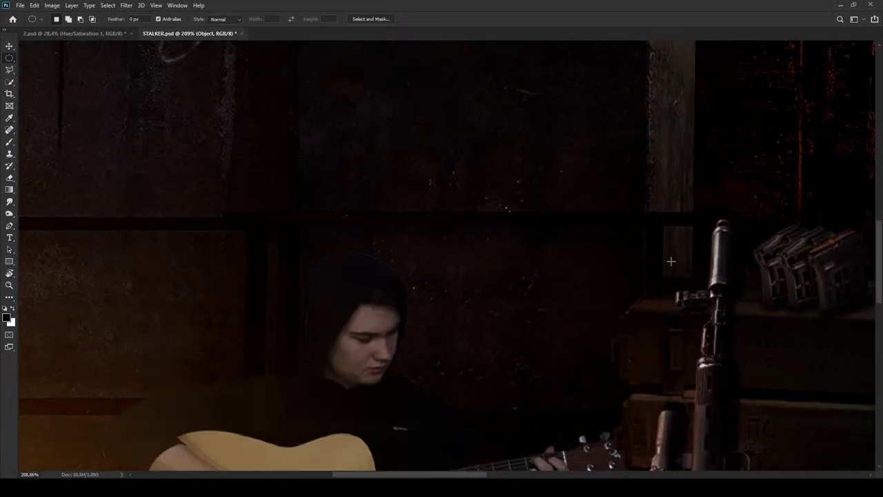
{"action": "scroll", "coordinate": [671, 261], "scroll_direction": "down", "scroll_amount": 5}
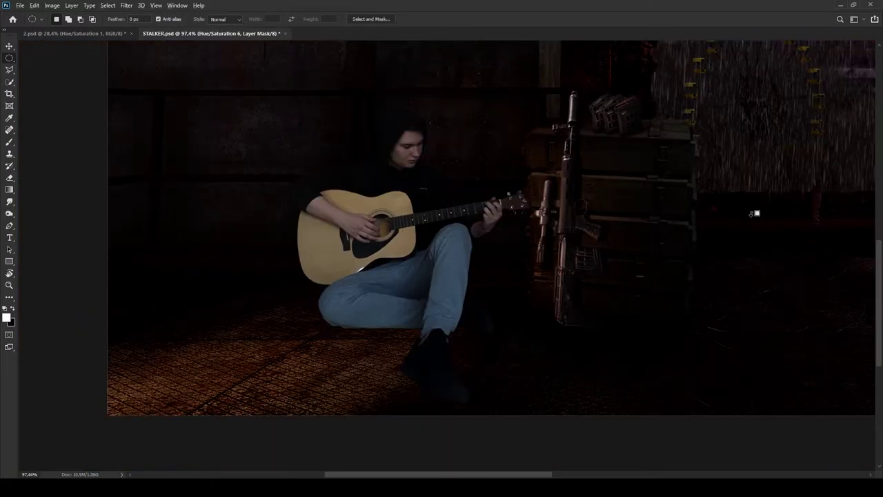
{"action": "key", "text": "i"}
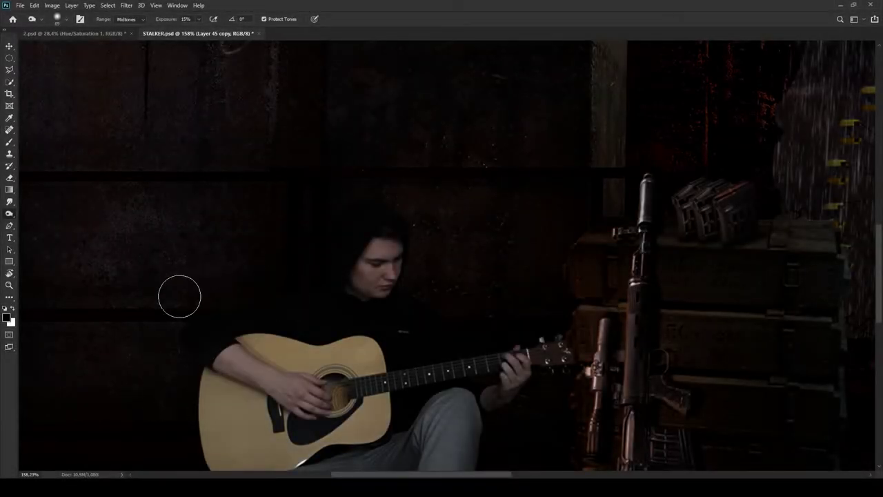
- Dodge and burn the guitarist's midtones at 15% exposure on Layer 45 copy
{"action": "scroll", "coordinate": [180, 296], "scroll_direction": "up", "scroll_amount": 3}
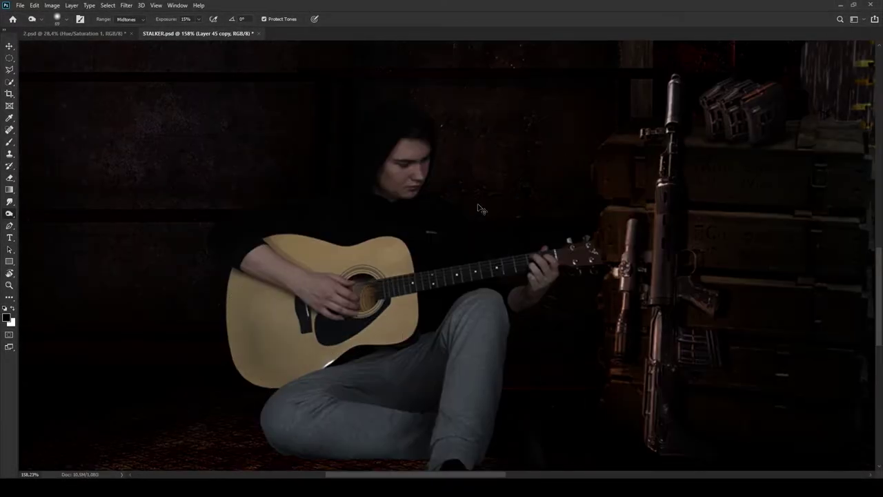
{"action": "scroll", "coordinate": [445, 317], "scroll_direction": "down", "scroll_amount": 3}
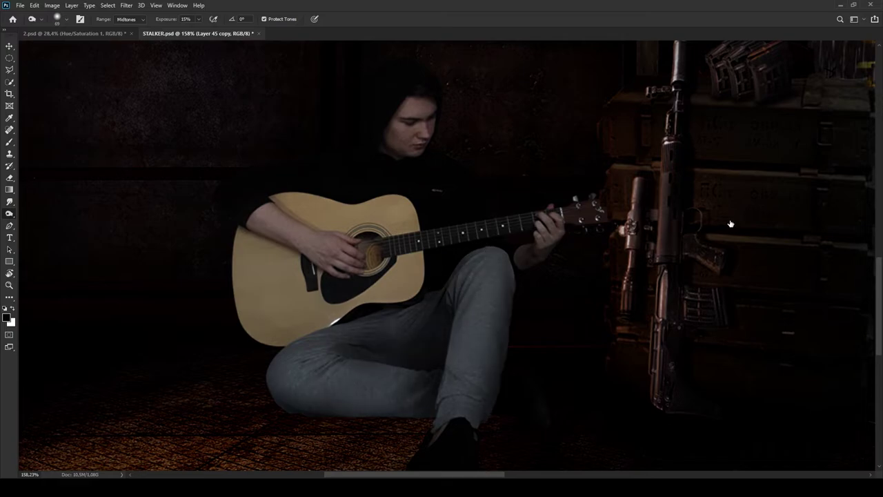
{"action": "key", "text": "e"}
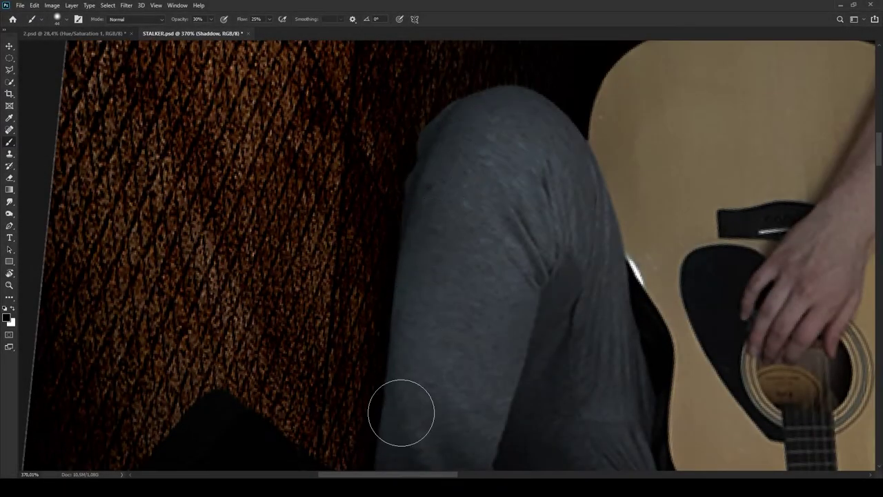
- Paint a soft black shadow on the Shaddow layer beside the guitarist's bent knee at 30% opacity, 25% flow
{"action": "scroll", "coordinate": [504, 249], "scroll_direction": "up", "scroll_amount": 3}
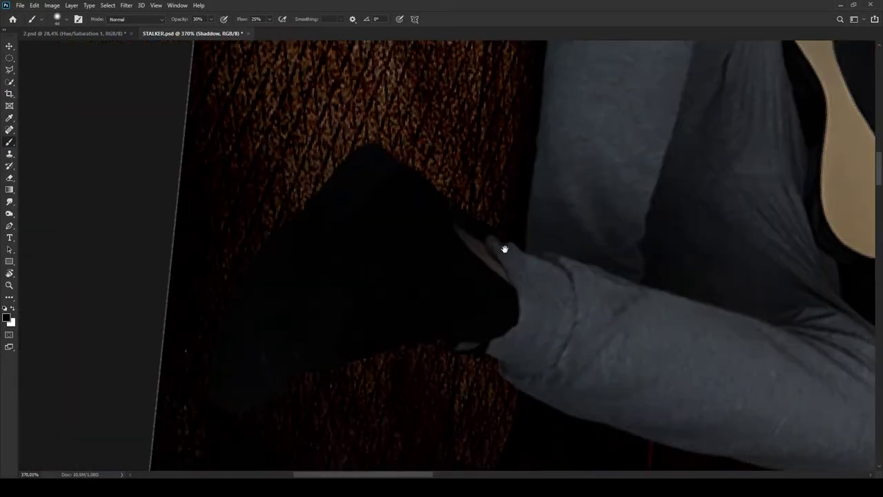
{"action": "left_click_drag", "start_coordinate": [505, 248], "coordinate": [615, 258]}
{"action": "scroll", "coordinate": [370, 270], "scroll_direction": "right", "scroll_amount": 5}
{"action": "scroll", "coordinate": [373, 351], "scroll_direction": "up", "scroll_amount": 3}
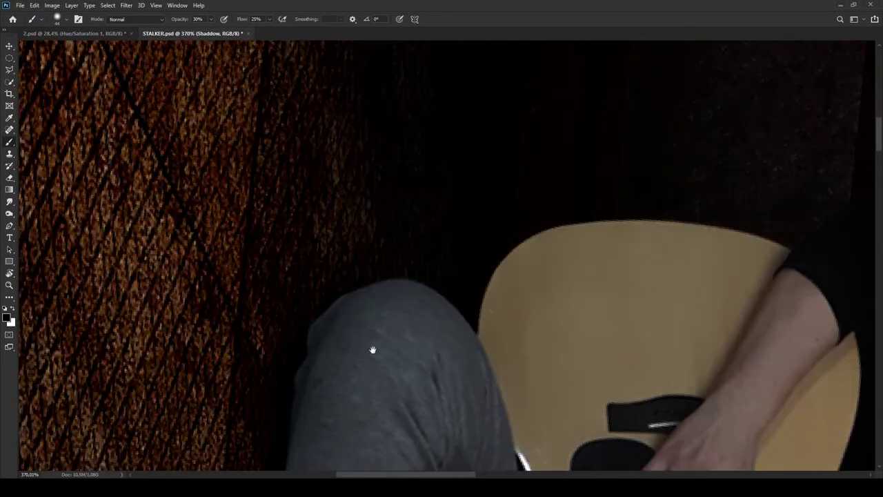
- Darken the floor around the guitarist's front shoe on the Shaddow layer with a smaller soft black brush
{"action": "scroll", "coordinate": [509, 292], "scroll_direction": "down", "scroll_amount": 5}
{"action": "scroll", "coordinate": [200, 272], "scroll_direction": "left", "scroll_amount": 3}
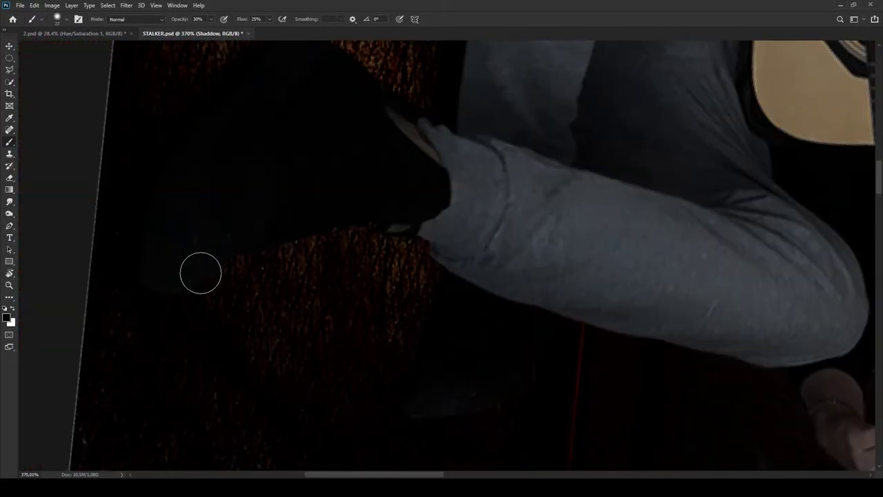
{"action": "scroll", "coordinate": [262, 400], "scroll_direction": "down", "scroll_amount": 4}
{"action": "scroll", "coordinate": [283, 317], "scroll_direction": "up", "scroll_amount": 3}
{"action": "scroll", "coordinate": [311, 239], "scroll_direction": "right", "scroll_amount": 1}
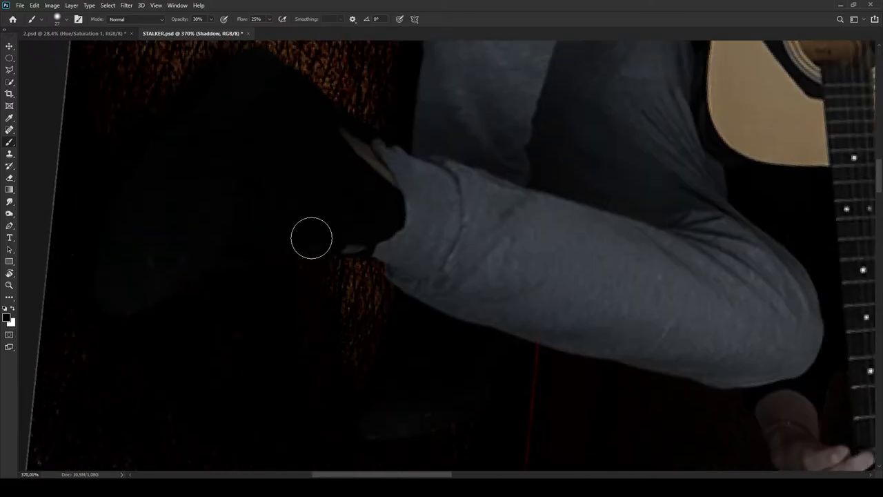
{"action": "scroll", "coordinate": [325, 297], "scroll_direction": "down", "scroll_amount": 1}
{"action": "scroll", "coordinate": [341, 353], "scroll_direction": "right", "scroll_amount": 1}
{"action": "key", "text": "ctrl+0"}
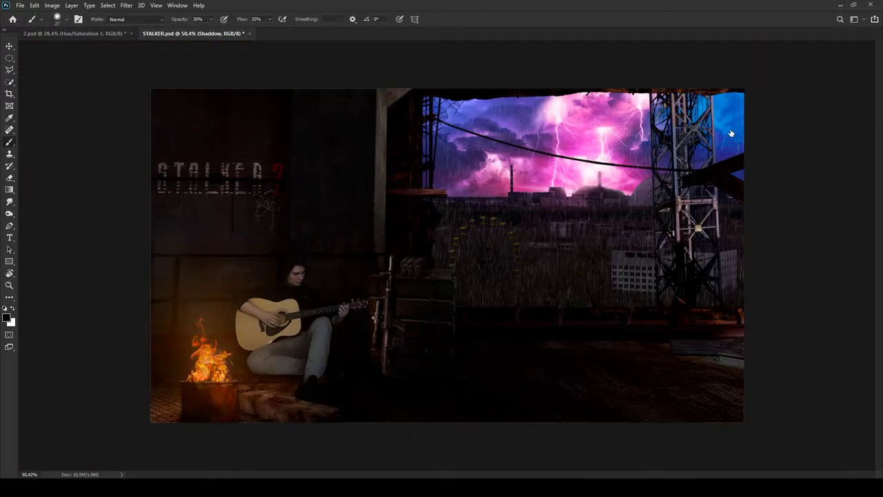
- Paint soft black shading on the Shaddow layer around the guitarist's lower leg, front shoe and fretting arm at 30% opacity, 25% flow
{"action": "scroll", "coordinate": [732, 133], "scroll_direction": "up", "scroll_amount": 6}
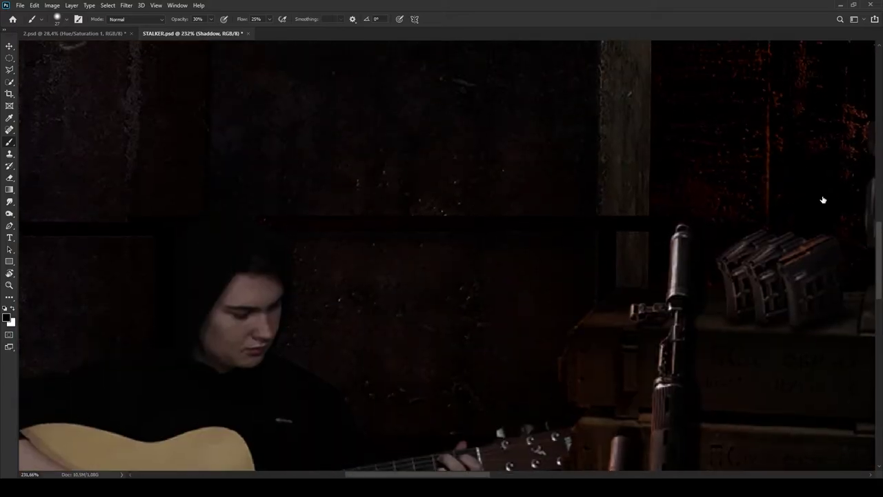
{"action": "scroll", "coordinate": [819, 222], "scroll_direction": "down", "scroll_amount": 7}
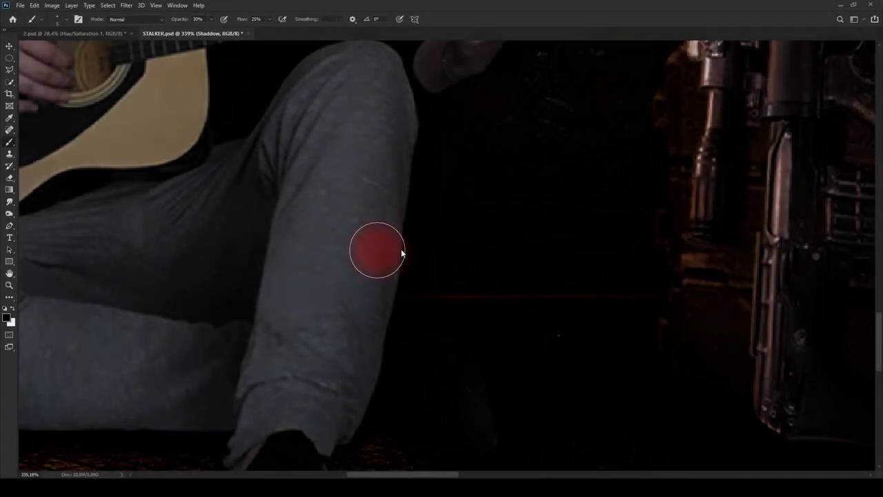
{"action": "left_click_drag", "start_coordinate": [374, 251], "coordinate": [454, 88]}
{"action": "scroll", "coordinate": [406, 422], "scroll_direction": "down", "scroll_amount": 4}
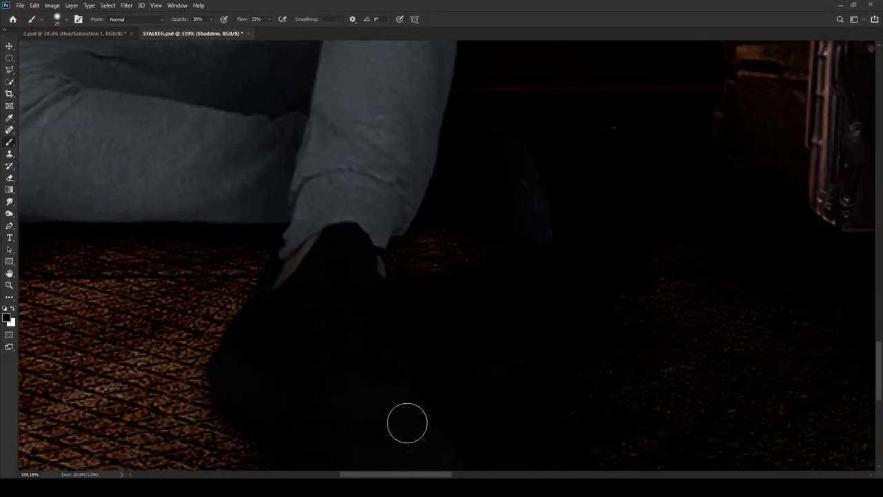
{"action": "scroll", "coordinate": [407, 344], "scroll_direction": "up", "scroll_amount": 9}
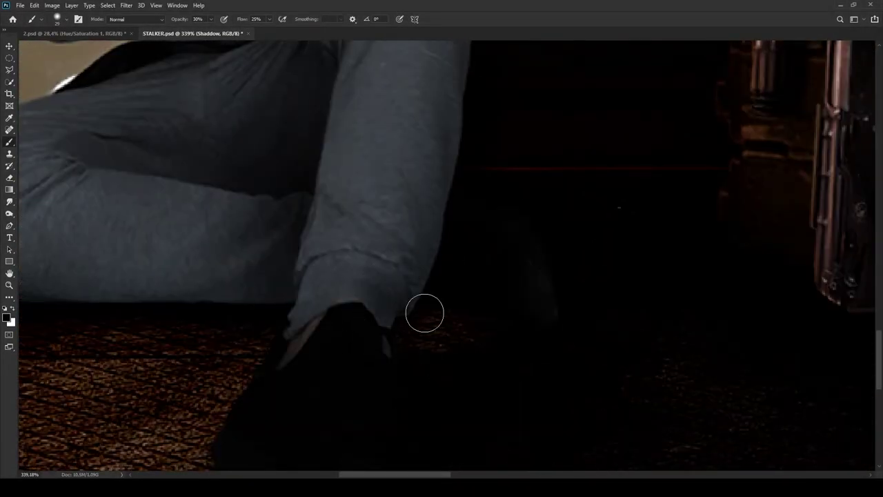
{"action": "scroll", "coordinate": [420, 319], "scroll_direction": "up", "scroll_amount": 4}
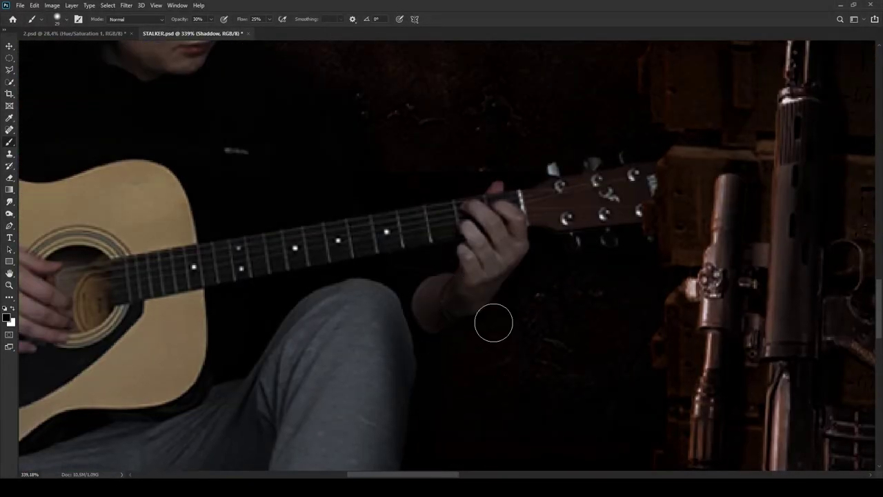
{"action": "scroll", "coordinate": [482, 237], "scroll_direction": "up", "scroll_amount": 3}
{"action": "scroll", "coordinate": [483, 236], "scroll_direction": "right", "scroll_amount": 3}
{"action": "scroll", "coordinate": [379, 375], "scroll_direction": "up", "scroll_amount": 3}
{"action": "scroll", "coordinate": [378, 375], "scroll_direction": "left", "scroll_amount": 6}
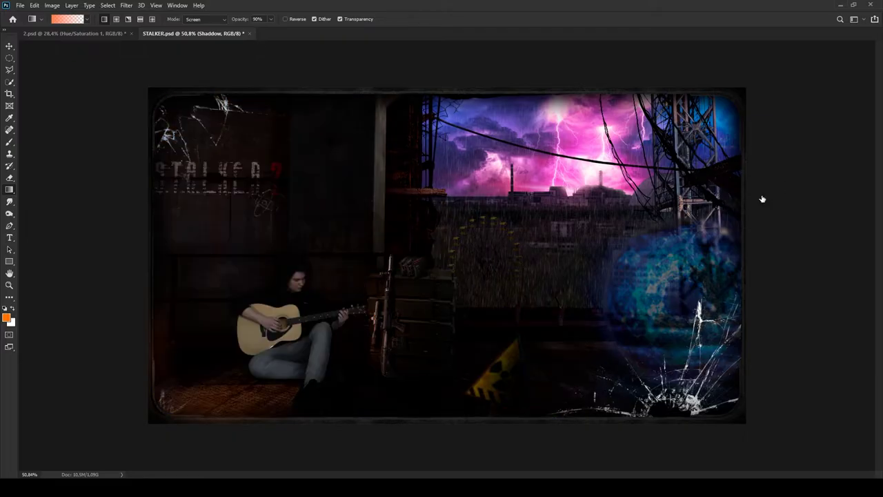
- Draw an orange-to-transparent Screen gradient over the guitarist's fire-facing side at 90% opacity, try rotating it about -16.6°, and undo the rotation
{"action": "left_click_drag", "start_coordinate": [228, 220], "coordinate": [387, 192]}
{"action": "key", "text": "ctrl+t"}
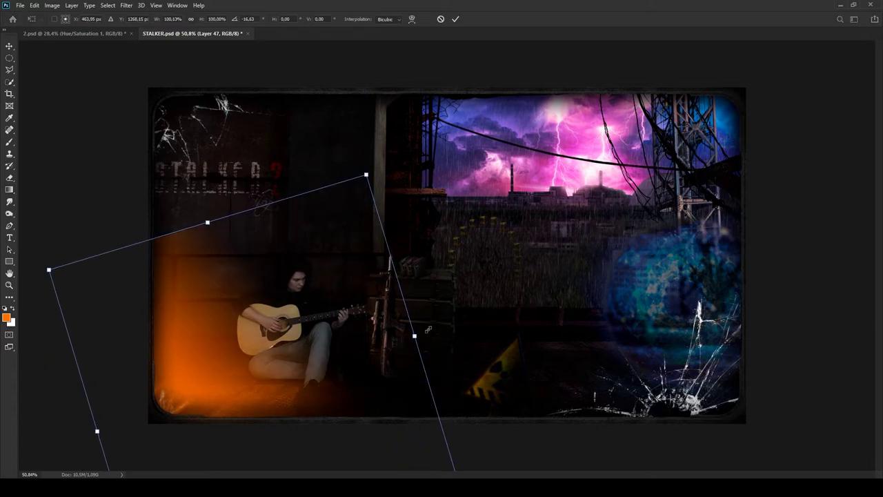
{"action": "key", "text": "Return"}
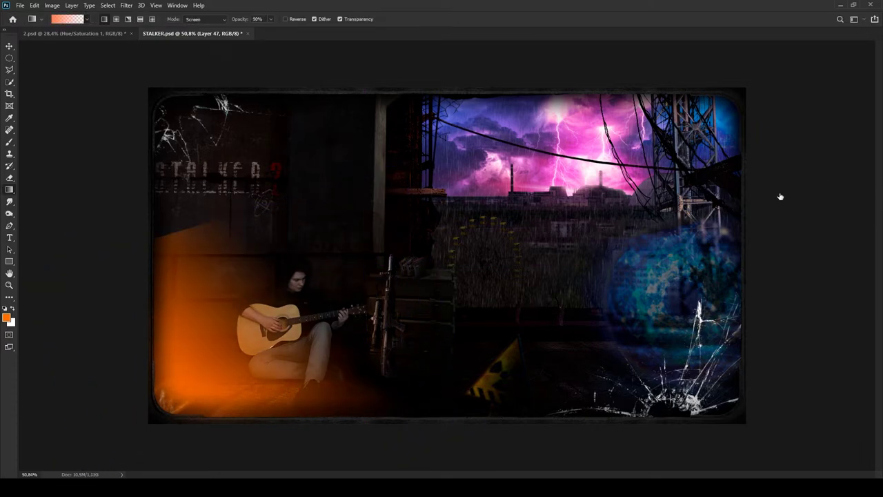
{"action": "key", "text": "ctrl+z"}
{"action": "key", "text": "ctrl+z"}
{"action": "key", "text": "ctrl+z"}
{"action": "key", "text": "ctrl+z"}
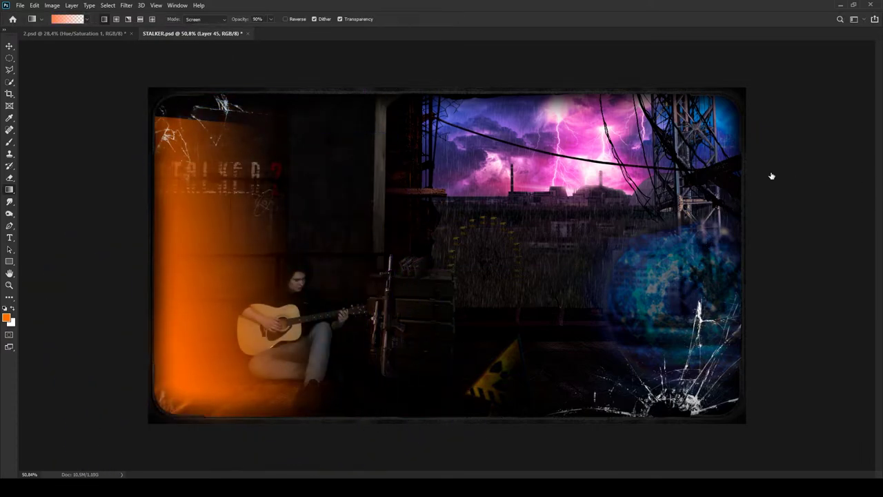
- Hide the orange gradient with Layer 45's mask and paint white at 30% opacity to reveal warm light on the guitar and jeans
{"action": "key", "text": "ctrl+z"}
{"action": "key", "text": "ctrl+z"}
{"action": "key", "text": "d"}
{"action": "key", "text": "b"}
{"action": "scroll", "coordinate": [191, 362], "scroll_direction": "up", "scroll_amount": 5}
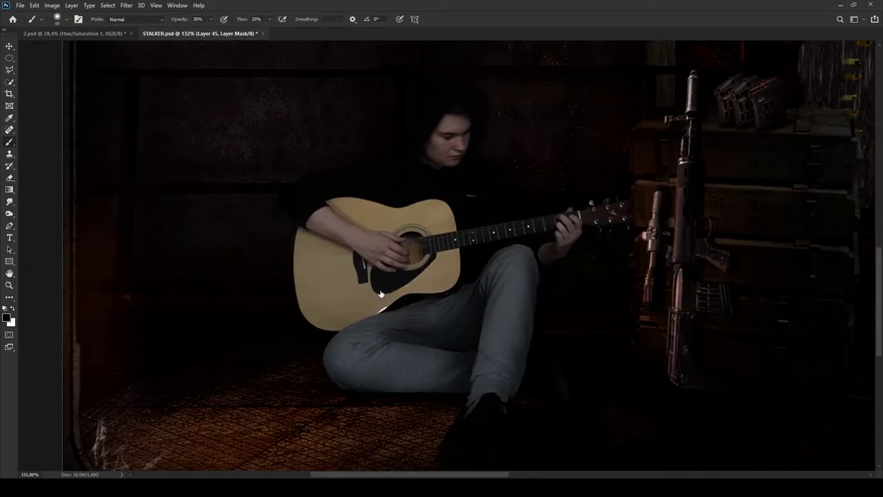
{"action": "scroll", "coordinate": [379, 294], "scroll_direction": "up", "scroll_amount": 3}
{"action": "key", "text": "x"}
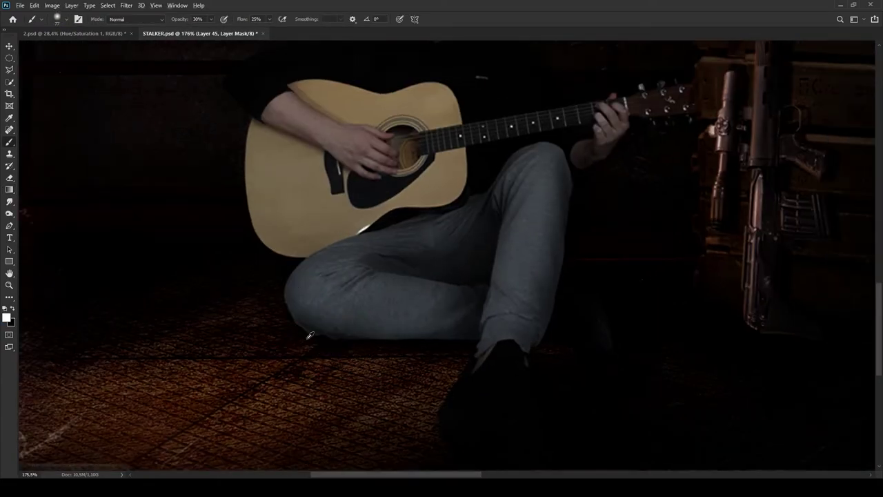
{"action": "mouse_move", "coordinate": [347, 365]}
{"action": "left_mouse_down"}
{"action": "mouse_move", "coordinate": [305, 345]}
{"action": "mouse_move", "coordinate": [375, 361]}
{"action": "left_mouse_up"}
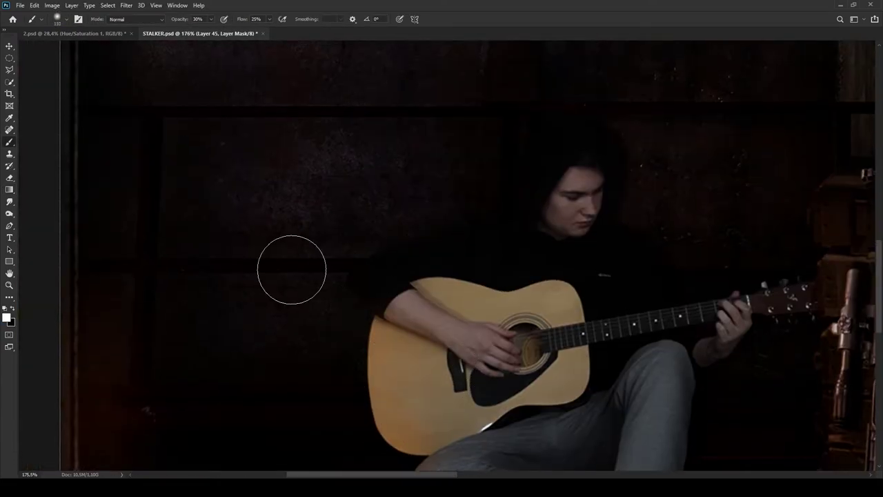
{"action": "left_click_drag", "start_coordinate": [613, 483], "coordinate": [528, 404]}
{"action": "left_click_drag", "start_coordinate": [549, 289], "coordinate": [531, 234]}
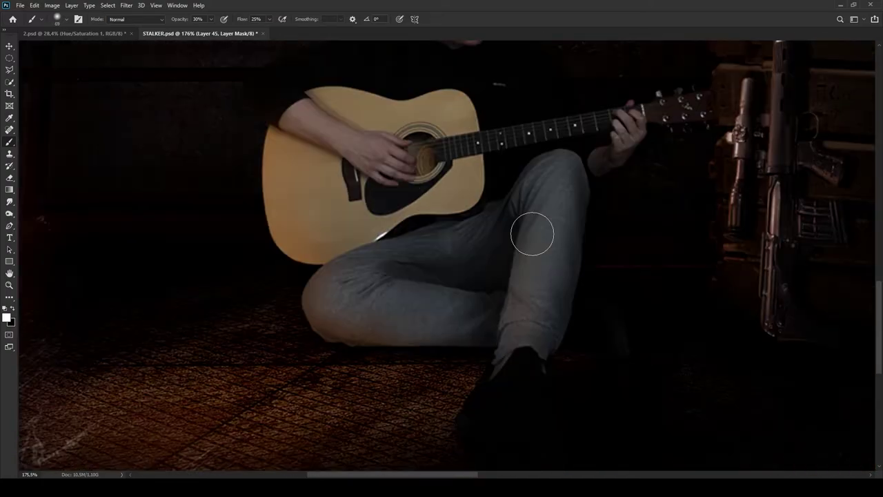
{"action": "key", "text": "ctrl+0"}
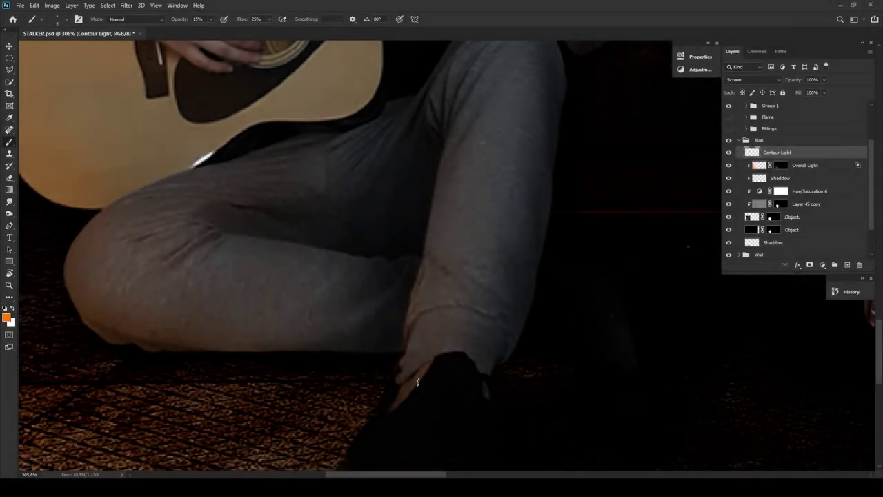
- Paint orange rim light on the Contour Light layer along the guitarist's ankle, shin and raised knee at 15% opacity, 25% flow
{"action": "left_click_drag", "start_coordinate": [361, 429], "coordinate": [382, 376]}
{"action": "scroll", "coordinate": [495, 314], "scroll_direction": "up", "scroll_amount": 3}
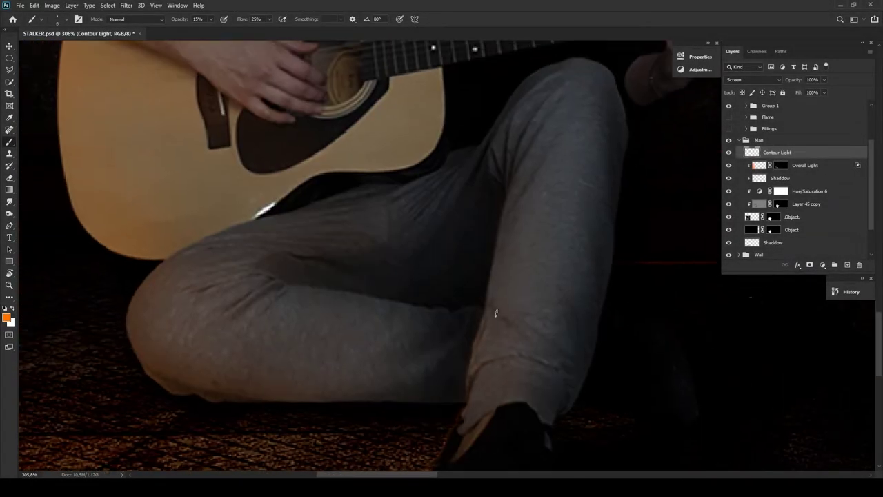
{"action": "scroll", "coordinate": [499, 232], "scroll_direction": "up", "scroll_amount": 3}
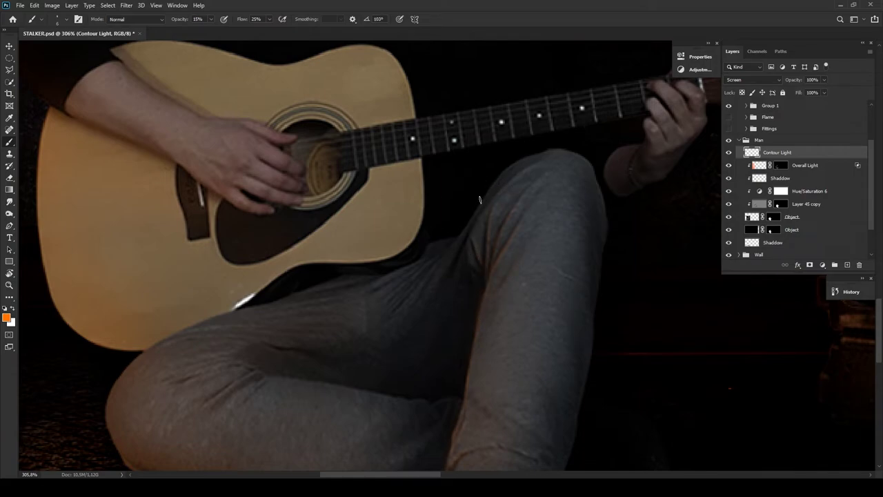
{"action": "left_click_drag", "start_coordinate": [426, 423], "coordinate": [509, 337]}
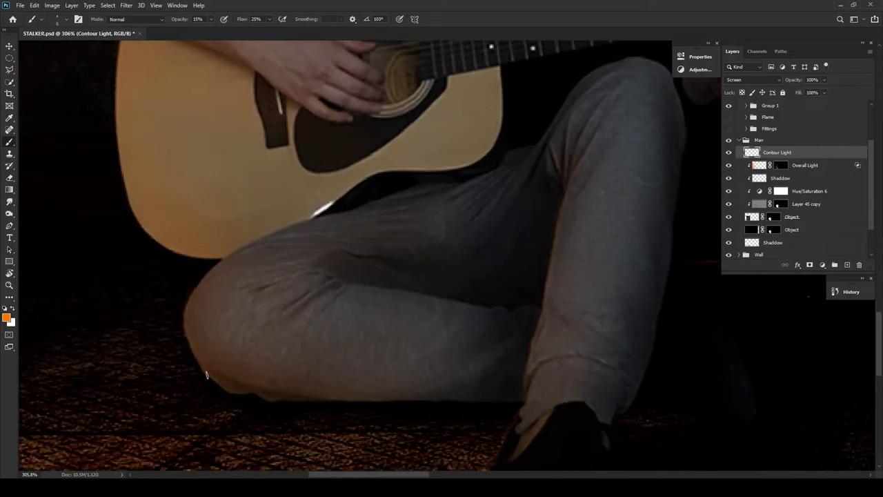
- Add orange rim light along the folded leg, guitar body edge, sleeve and strumming hand on the Contour Light layer
{"action": "left_click_drag", "start_coordinate": [253, 396], "coordinate": [307, 207]}
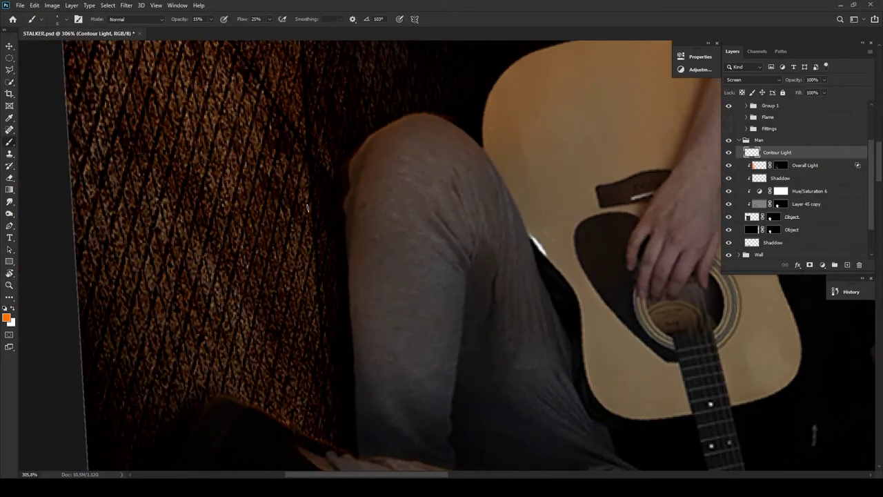
{"action": "left_click_drag", "start_coordinate": [350, 296], "coordinate": [374, 154]}
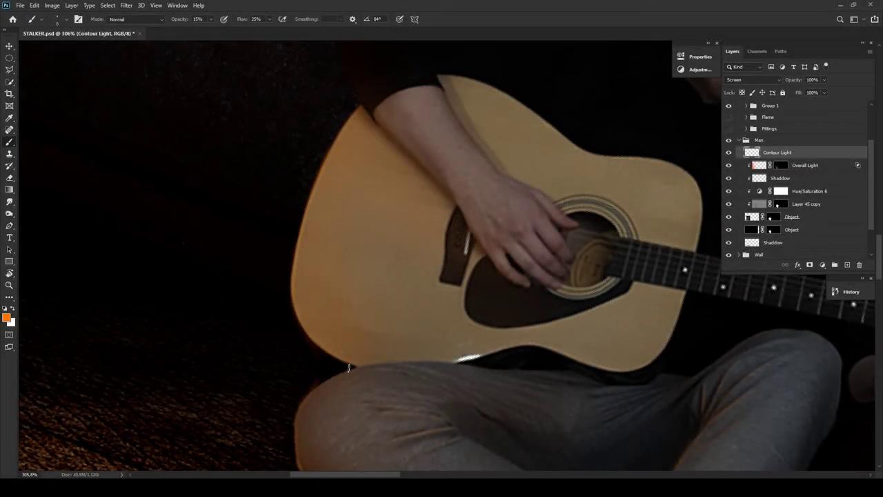
{"action": "scroll", "coordinate": [382, 361], "scroll_direction": "up", "scroll_amount": 5}
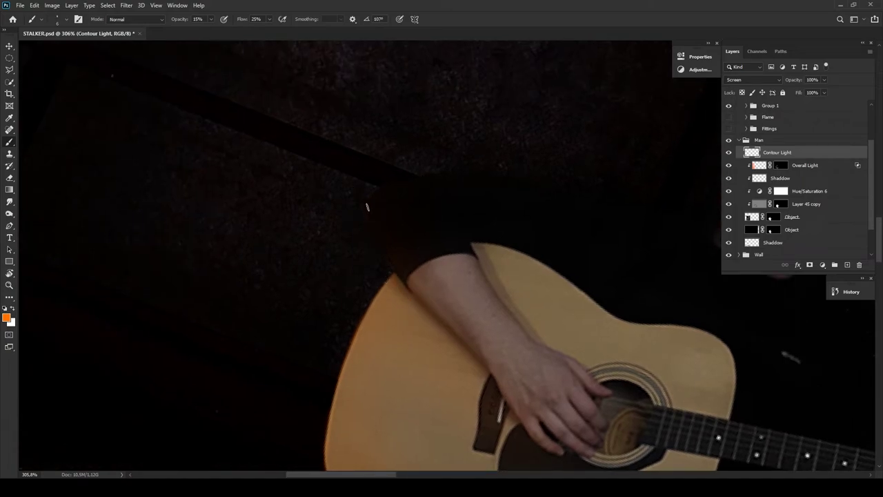
{"action": "scroll", "coordinate": [466, 347], "scroll_direction": "down", "scroll_amount": 3}
{"action": "scroll", "coordinate": [455, 324], "scroll_direction": "right", "scroll_amount": 2}
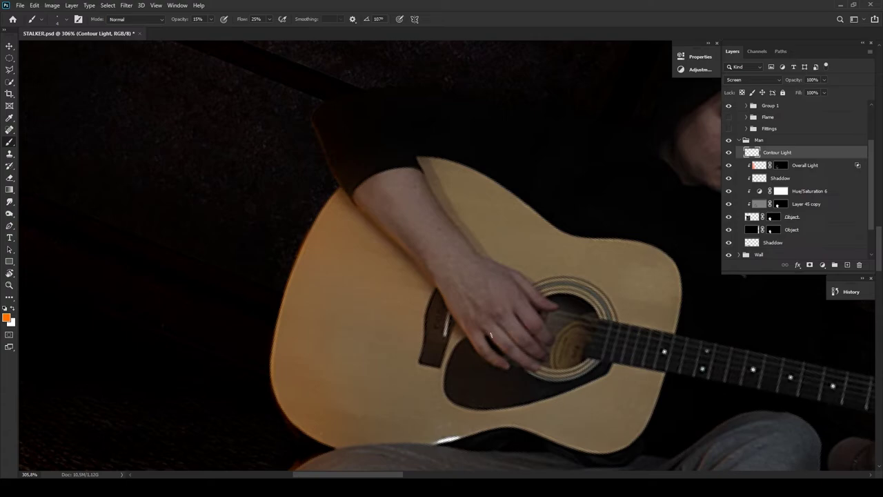
{"action": "left_click_drag", "start_coordinate": [442, 243], "coordinate": [468, 319]}
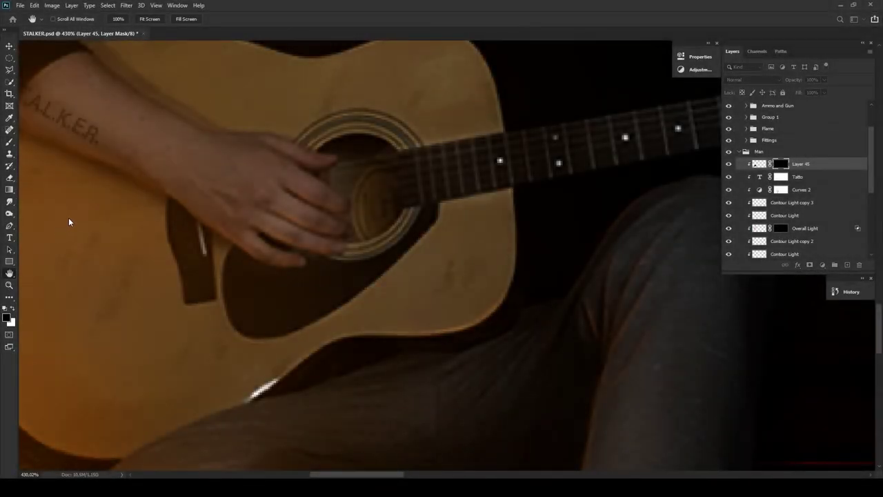
- Place the blackhawk-omega-elite-cross-draw-eod-vest-2 image over the guitarist's torso, scaled to 12.82%
{"action": "key", "text": "b"}
{"action": "key", "text": "ctrl+0"}
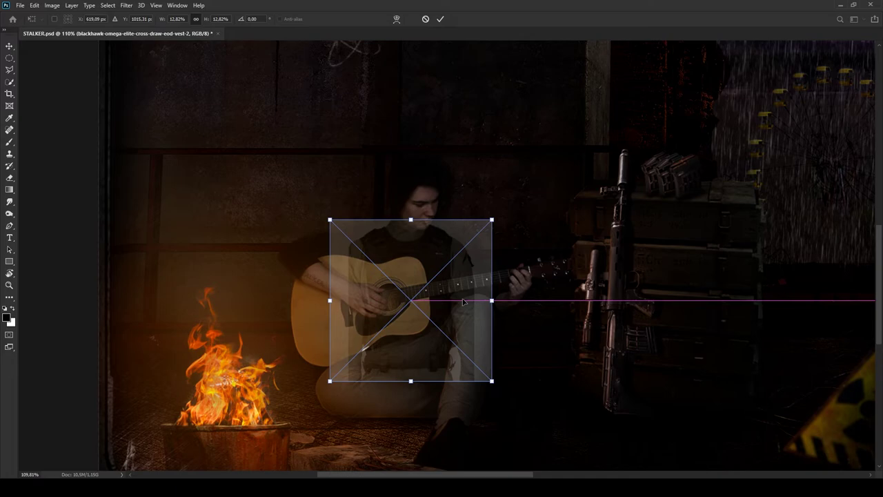
{"action": "key", "text": "Return"}
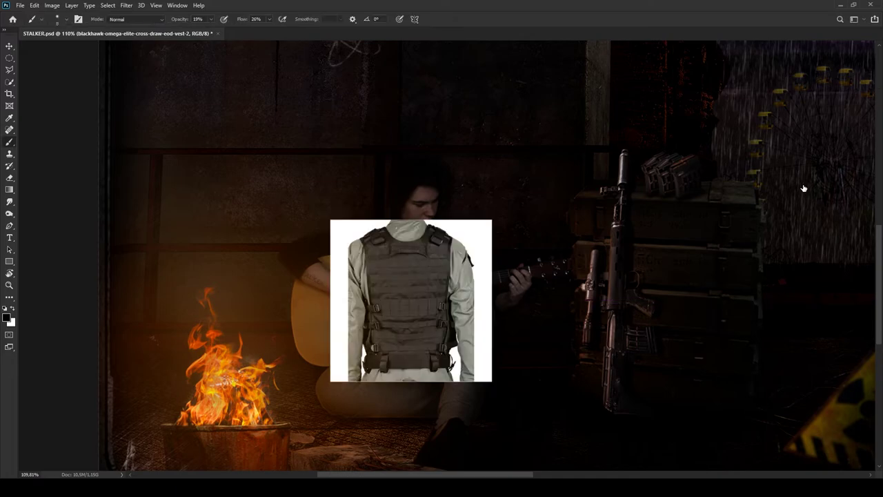
- Mask out the vest image's sleeves and white background with a black brush at 100% opacity and flow
{"action": "scroll", "coordinate": [363, 338], "scroll_direction": "up", "scroll_amount": 5}
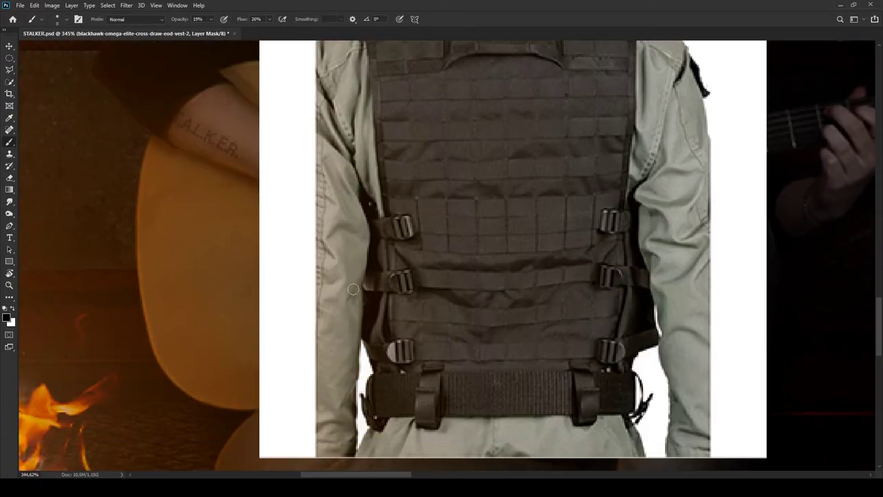
{"action": "mouse_move", "coordinate": [304, 114]}
{"action": "left_mouse_down"}
{"action": "mouse_move", "coordinate": [332, 196]}
{"action": "mouse_move", "coordinate": [347, 109]}
{"action": "mouse_move", "coordinate": [323, 74]}
{"action": "left_mouse_up"}
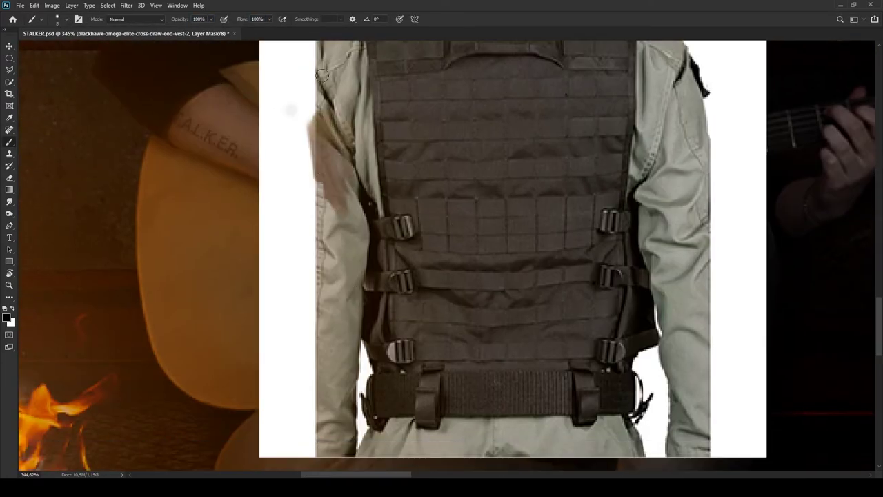
{"action": "mouse_move", "coordinate": [364, 131]}
{"action": "left_mouse_down"}
{"action": "mouse_move", "coordinate": [369, 304]}
{"action": "mouse_move", "coordinate": [359, 435]}
{"action": "mouse_move", "coordinate": [428, 431]}
{"action": "left_mouse_up"}
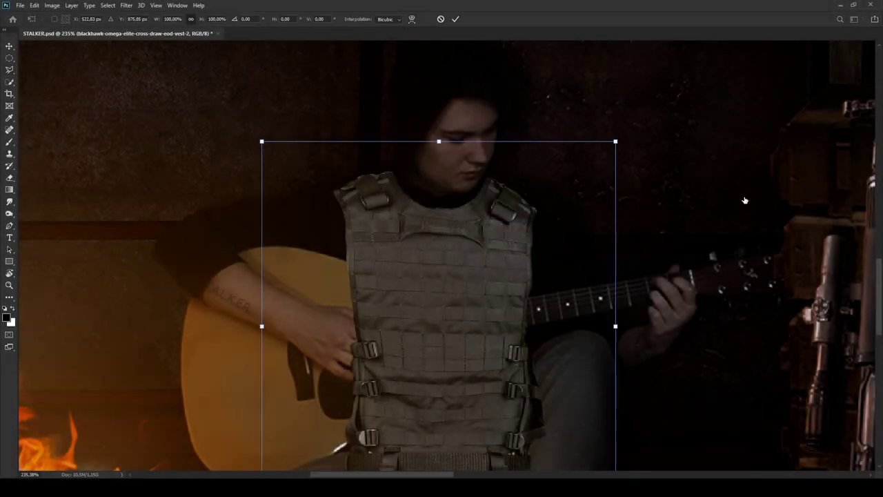
- Warp the vest to fit the guitarist's shoulders and mask it away where it covers the guitar and strumming hand
{"action": "left_click", "coordinate": [412, 19]}
{"action": "left_click_drag", "start_coordinate": [333, 191], "coordinate": [335, 183]}
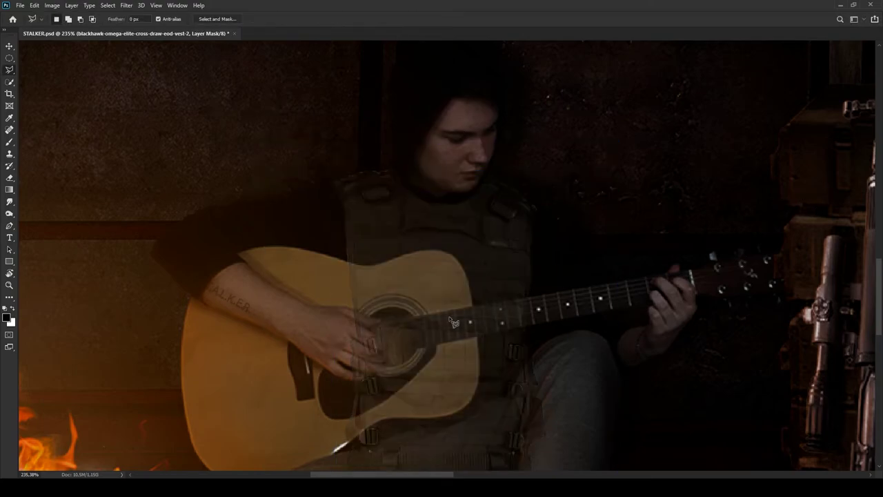
{"action": "scroll", "coordinate": [453, 323], "scroll_direction": "up", "scroll_amount": 3}
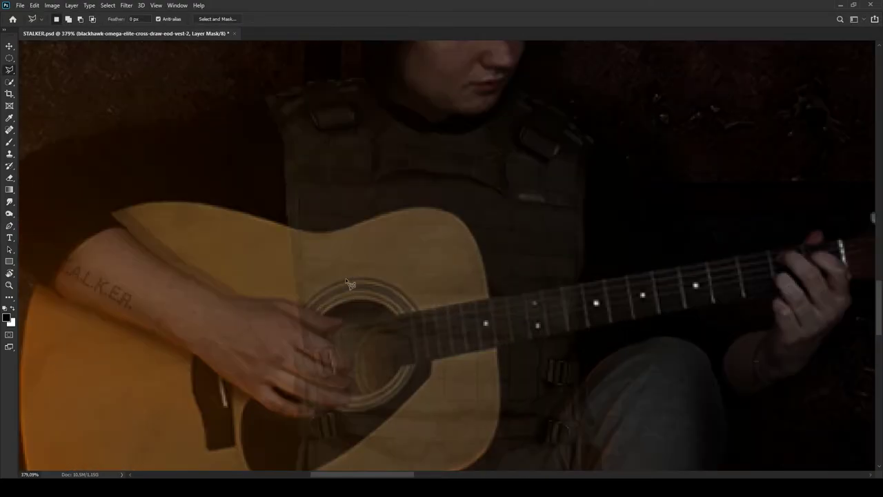
{"action": "key", "text": "b"}
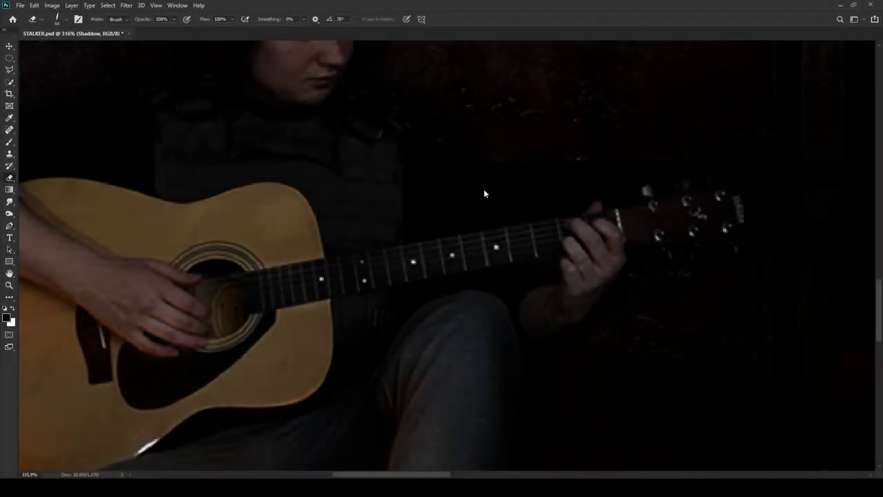
- Touch up the Shaddow layer beside the guitar neck and paint faint orange contour light on the vest at 10% brush opacity
{"action": "left_click_drag", "start_coordinate": [478, 226], "coordinate": [491, 260]}
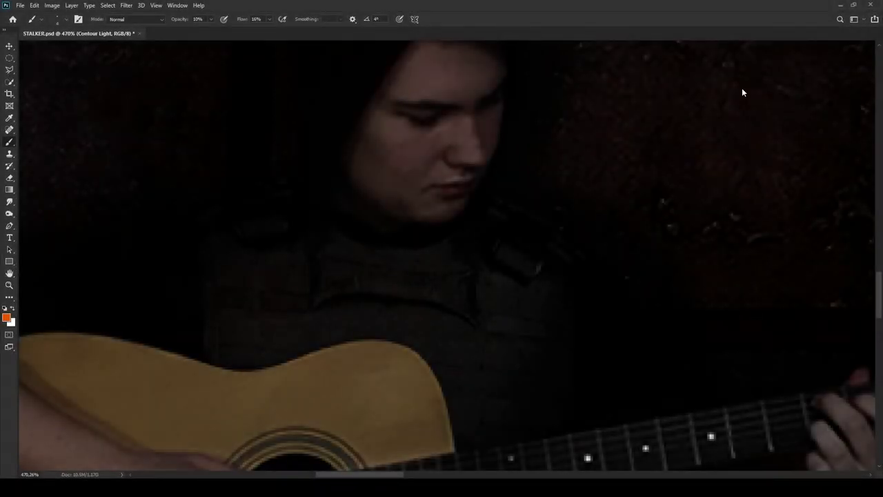
{"action": "mouse_move", "coordinate": [526, 182]}
{"action": "left_mouse_down"}
{"action": "mouse_move", "coordinate": [434, 241]}
{"action": "mouse_move", "coordinate": [404, 205]}
{"action": "mouse_move", "coordinate": [414, 234]}
{"action": "mouse_move", "coordinate": [405, 368]}
{"action": "left_mouse_up"}
{"action": "scroll", "coordinate": [405, 368], "scroll_direction": "up", "scroll_amount": 2}
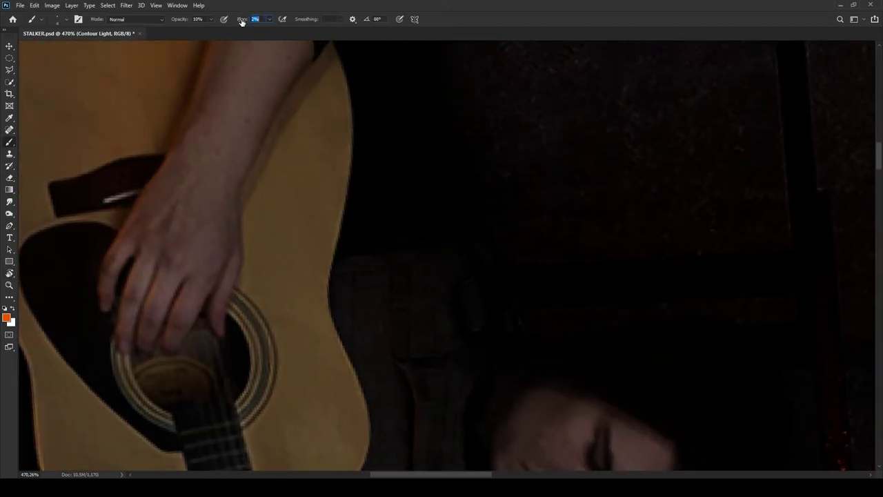
{"action": "scroll", "coordinate": [459, 372], "scroll_direction": "down", "scroll_amount": 3}
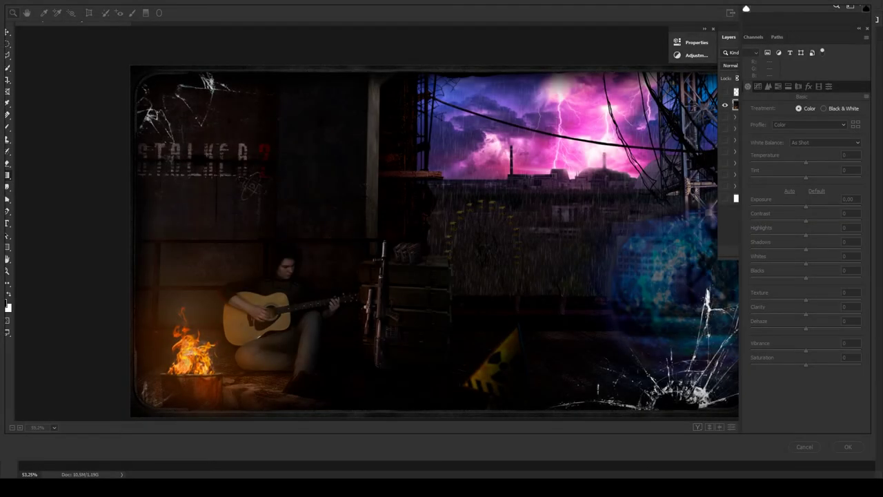
- Set Camera Raw's Temperature to -4, Exposure -0.15, Contrast +17, Highlights +3, Shadows -13, Whites +33 and Texture +3
{"action": "left_click_drag", "start_coordinate": [807, 207], "coordinate": [806, 208]}
{"action": "left_click_drag", "start_coordinate": [806, 162], "coordinate": [803, 163]}
{"action": "left_click_drag", "start_coordinate": [806, 234], "coordinate": [823, 264]}
{"action": "left_click_drag", "start_coordinate": [806, 300], "coordinate": [808, 302]}
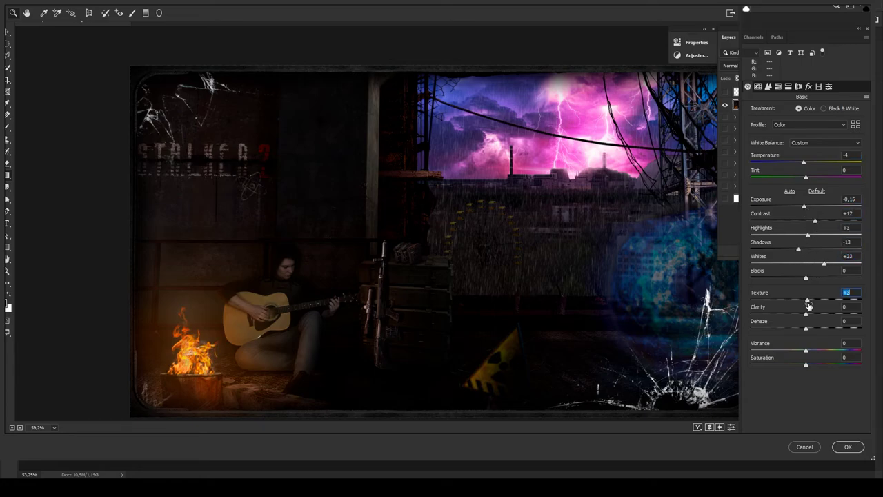
- Set HSL saturation to Reds +100, Oranges +17, Yellows +22, and luminance to Reds +26, Blues -17, Purples +7
{"action": "left_click", "coordinate": [778, 86]}
{"action": "left_click_drag", "start_coordinate": [806, 144], "coordinate": [860, 144]}
{"action": "left_click", "coordinate": [785, 110]}
{"action": "left_click_drag", "start_coordinate": [806, 159], "coordinate": [815, 159]}
{"action": "left_click_drag", "start_coordinate": [805, 174], "coordinate": [809, 178]}
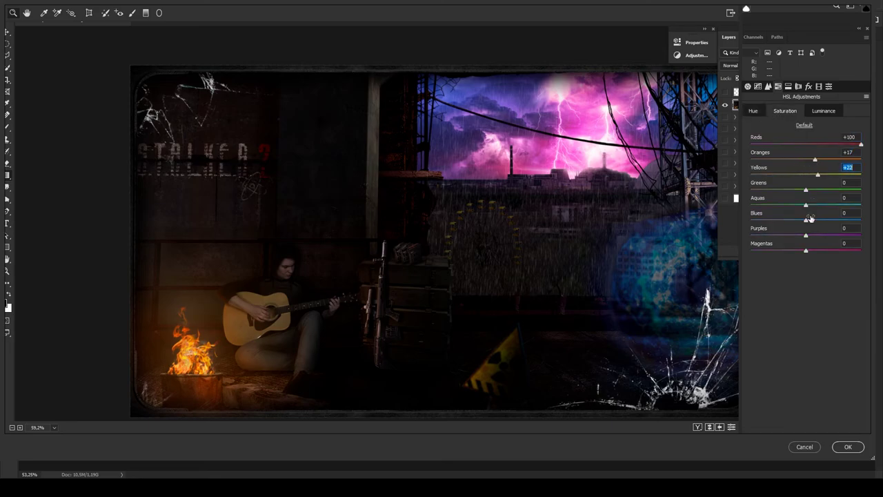
{"action": "left_click", "coordinate": [811, 113]}
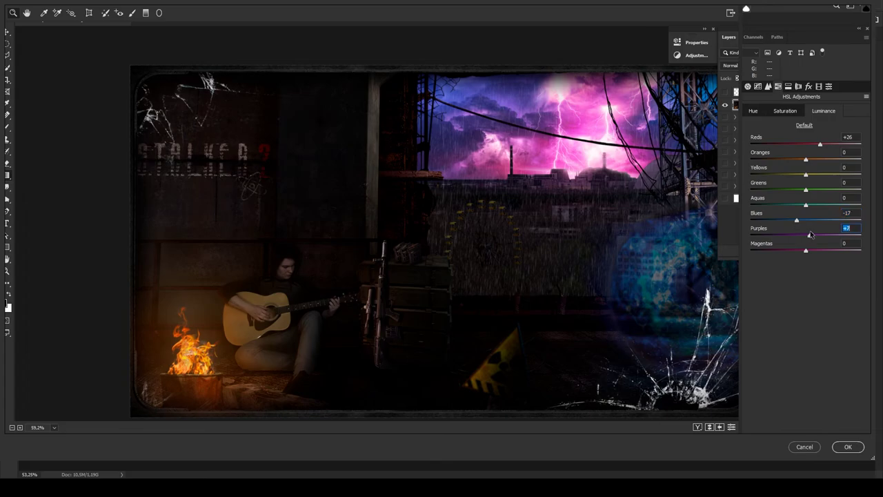
- Calibrate Shadows Tint to -100, Red Primary saturation +3, Green Primary hue -5 and Blue Primary hue +3, raise Blue Primary saturation, and apply the filter
{"action": "key", "text": "ctrl+alt+8"}
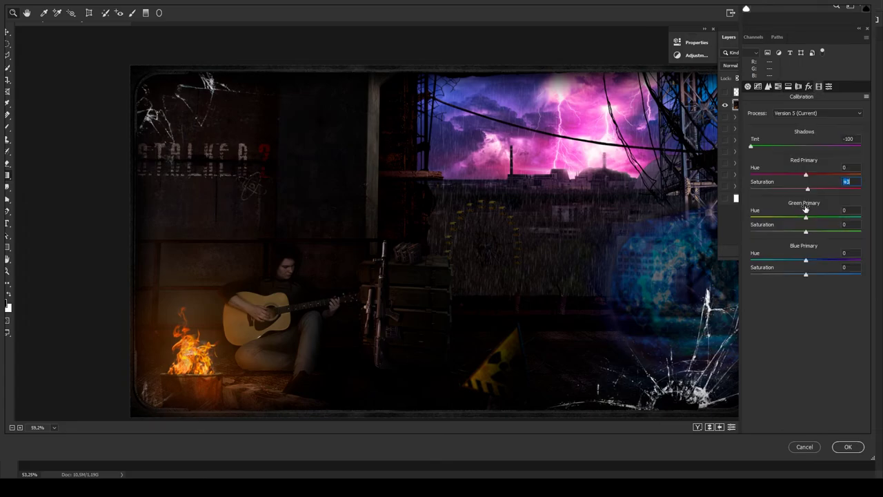
{"action": "left_click", "coordinate": [848, 446]}
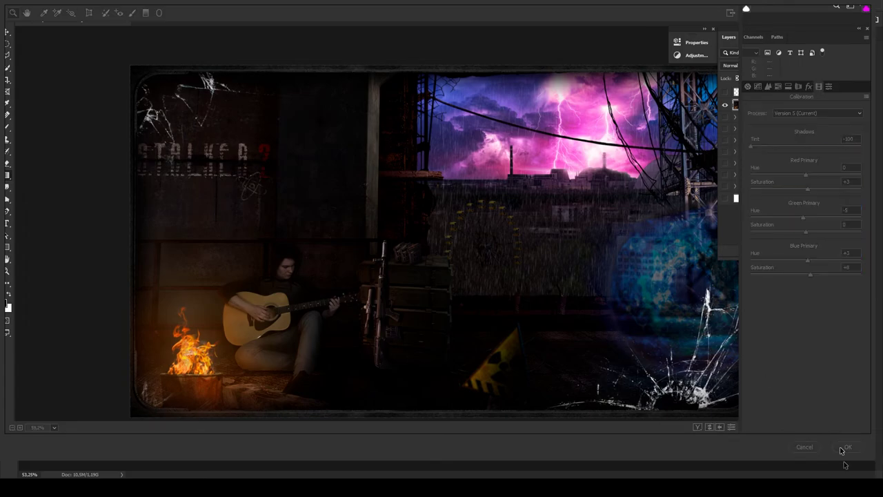